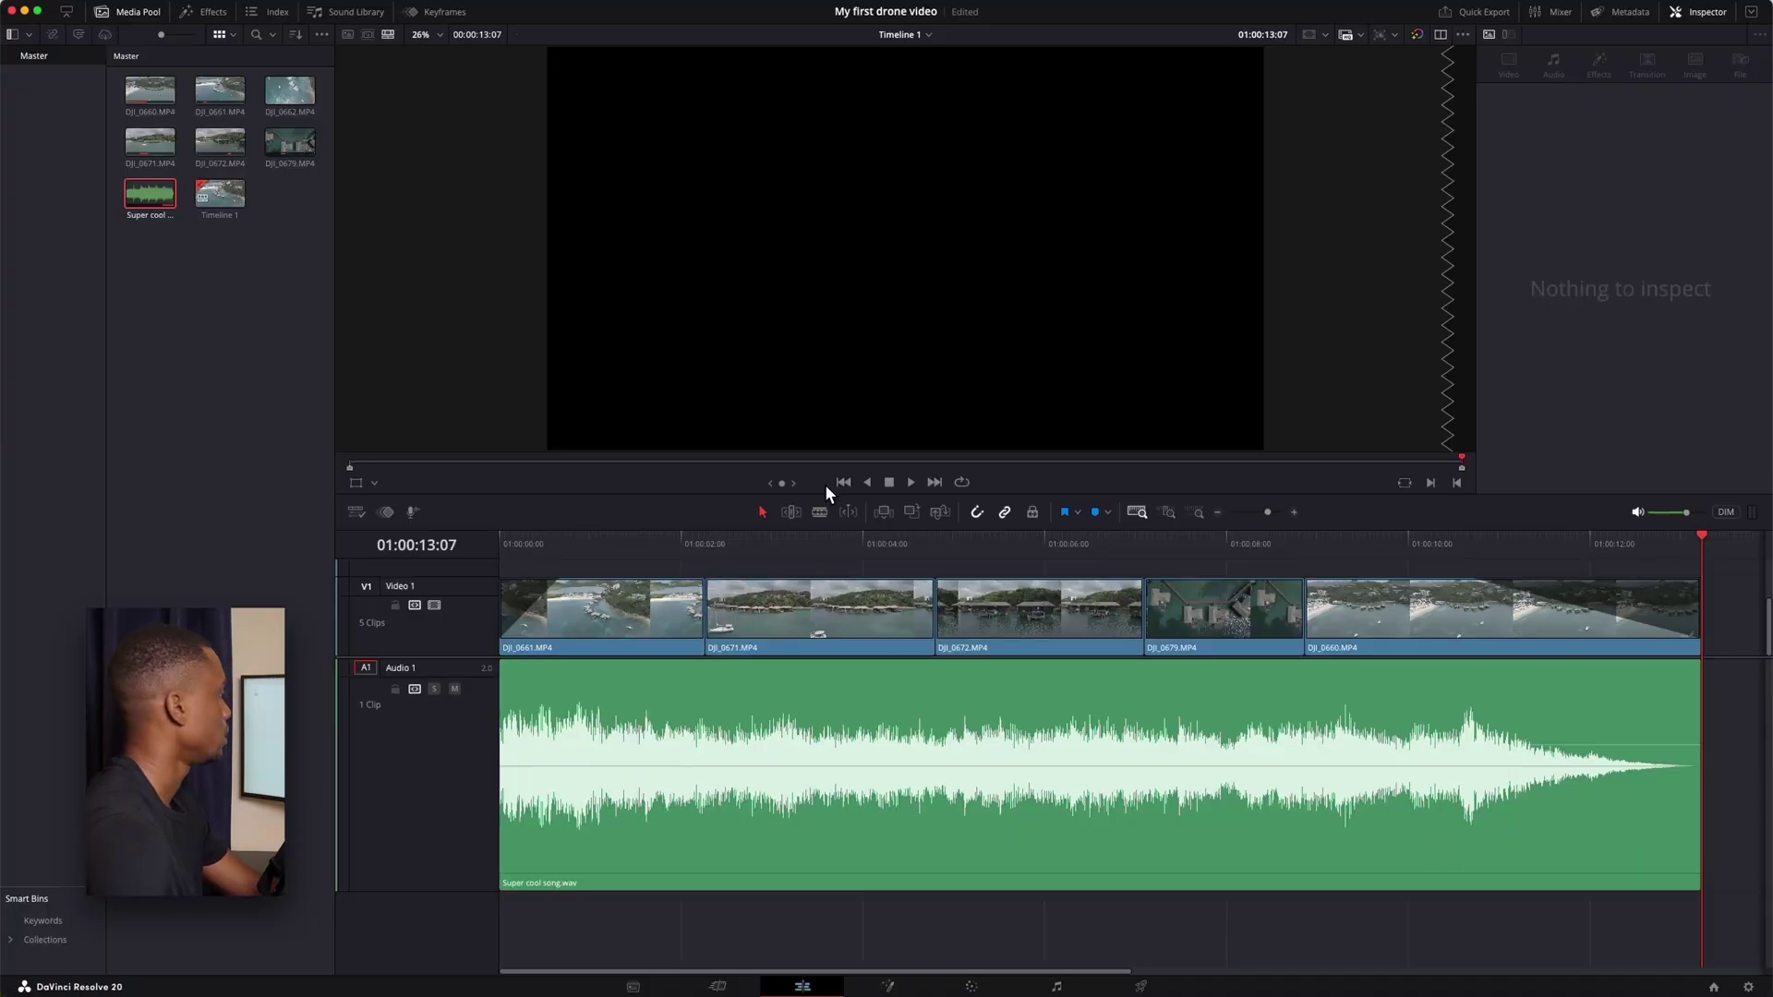
# Move the playhead to 01:00:00:25, the start of the first drone clip DJI_0661.MP4.
pyautogui.click(578, 535)
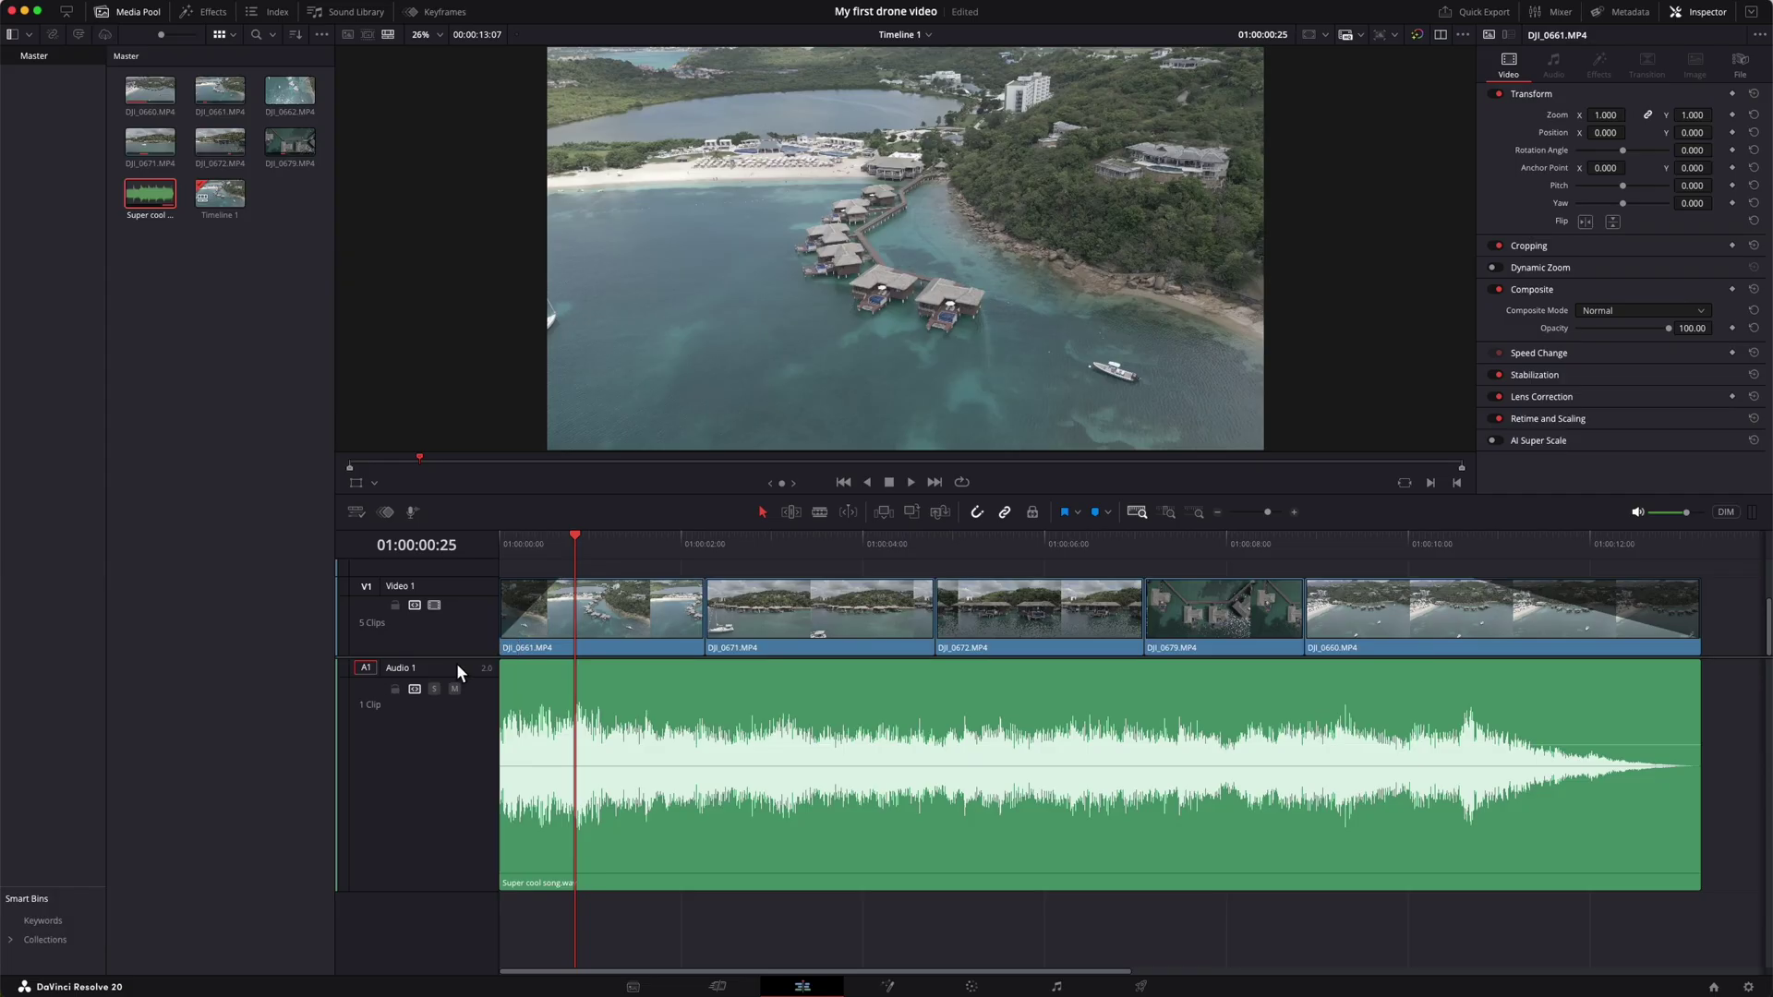
# Switch to the Color page, move node 01 down, enable the enhanced viewer, and save the project.
pyautogui.click(972, 987)
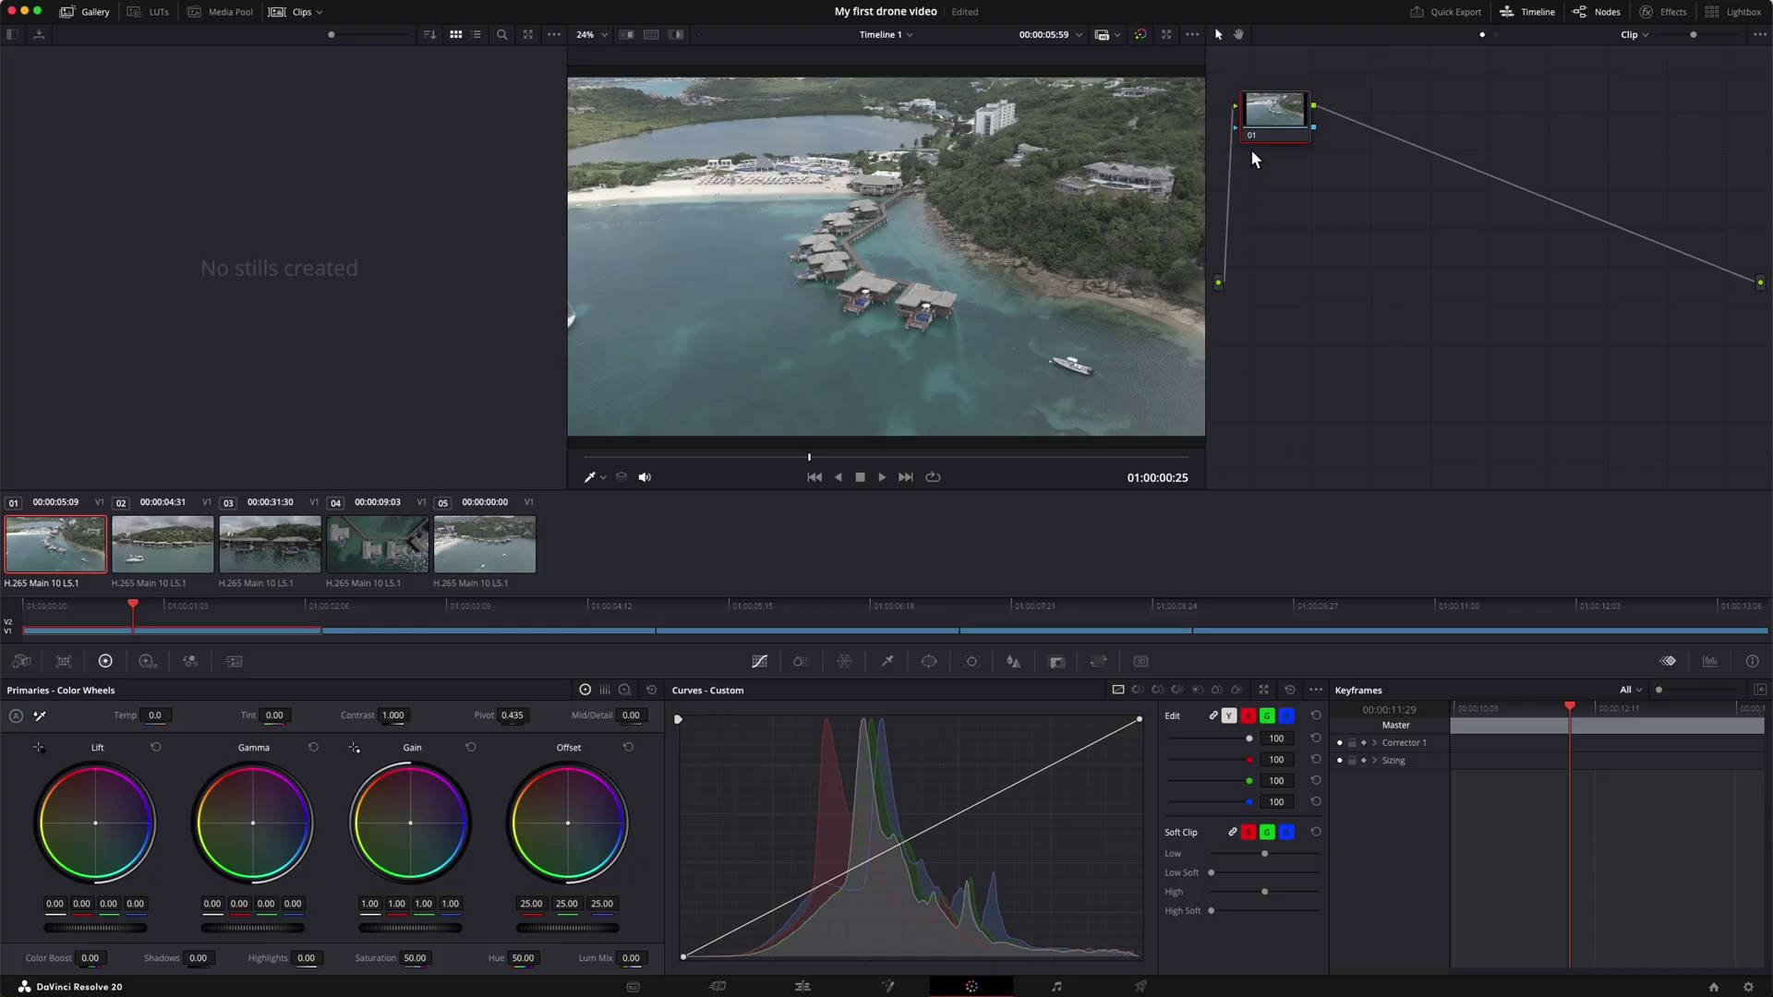
pyautogui.moveTo(1265, 124); pyautogui.dragTo(1331, 233)
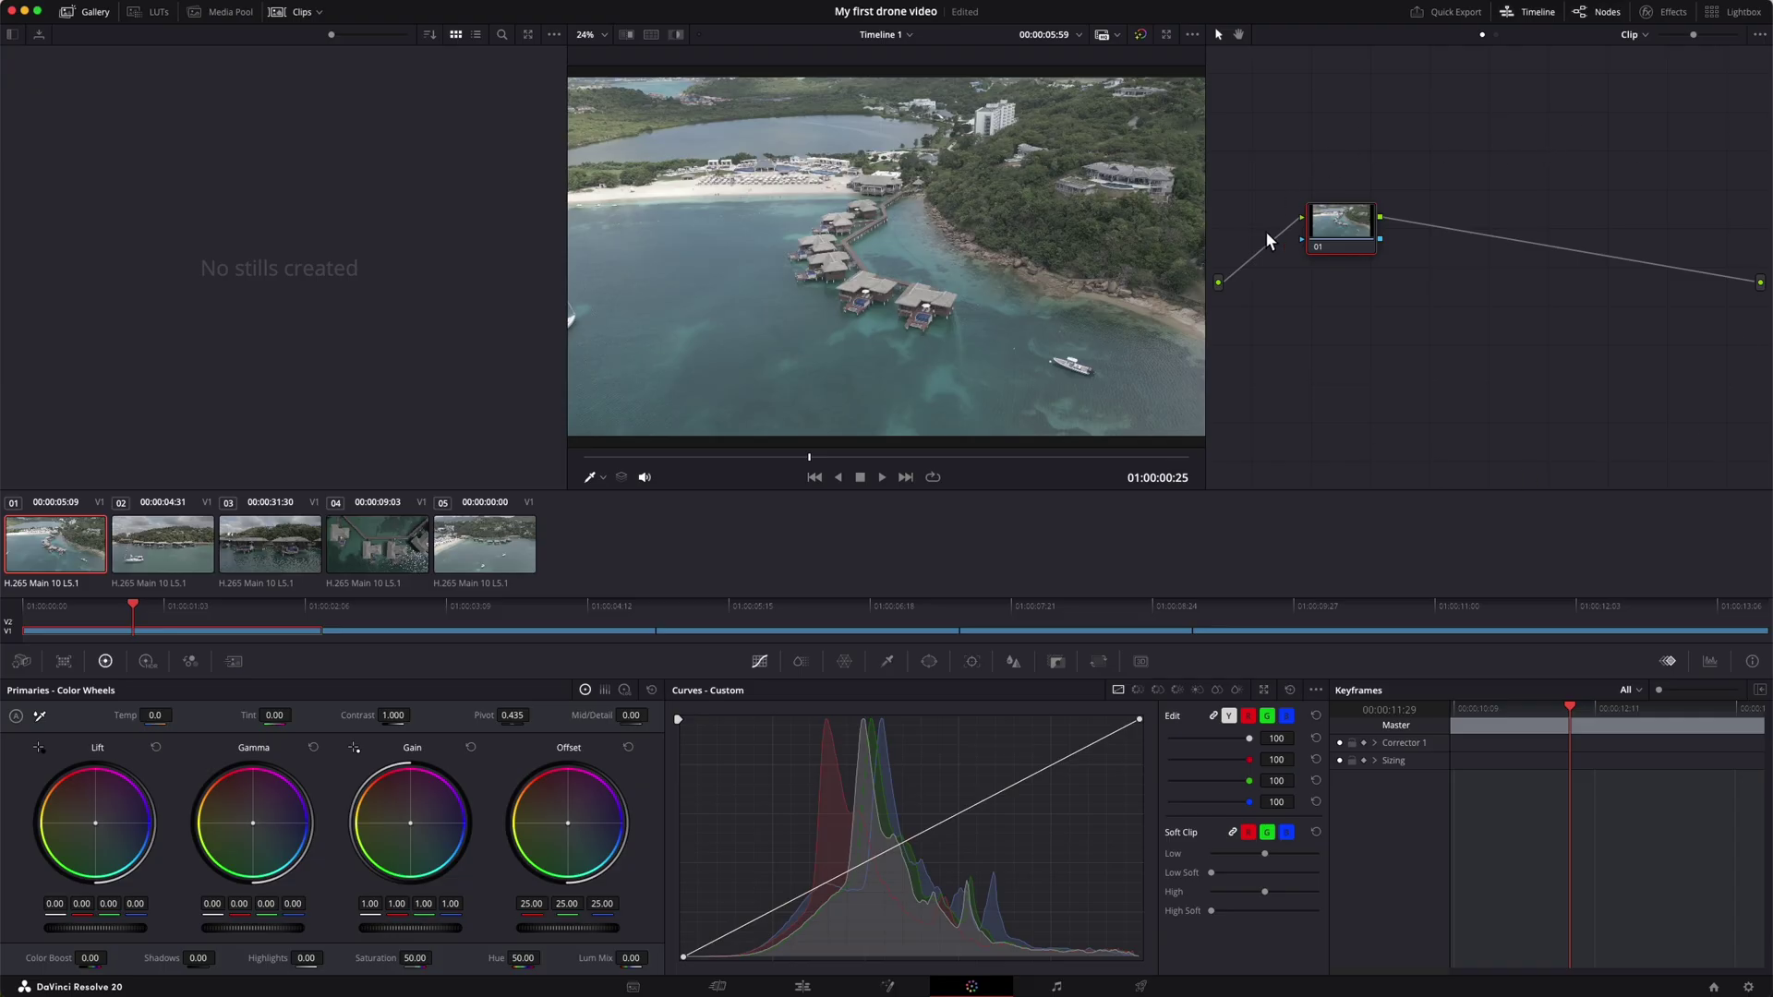
pyautogui.hotkey('alt', 'f')
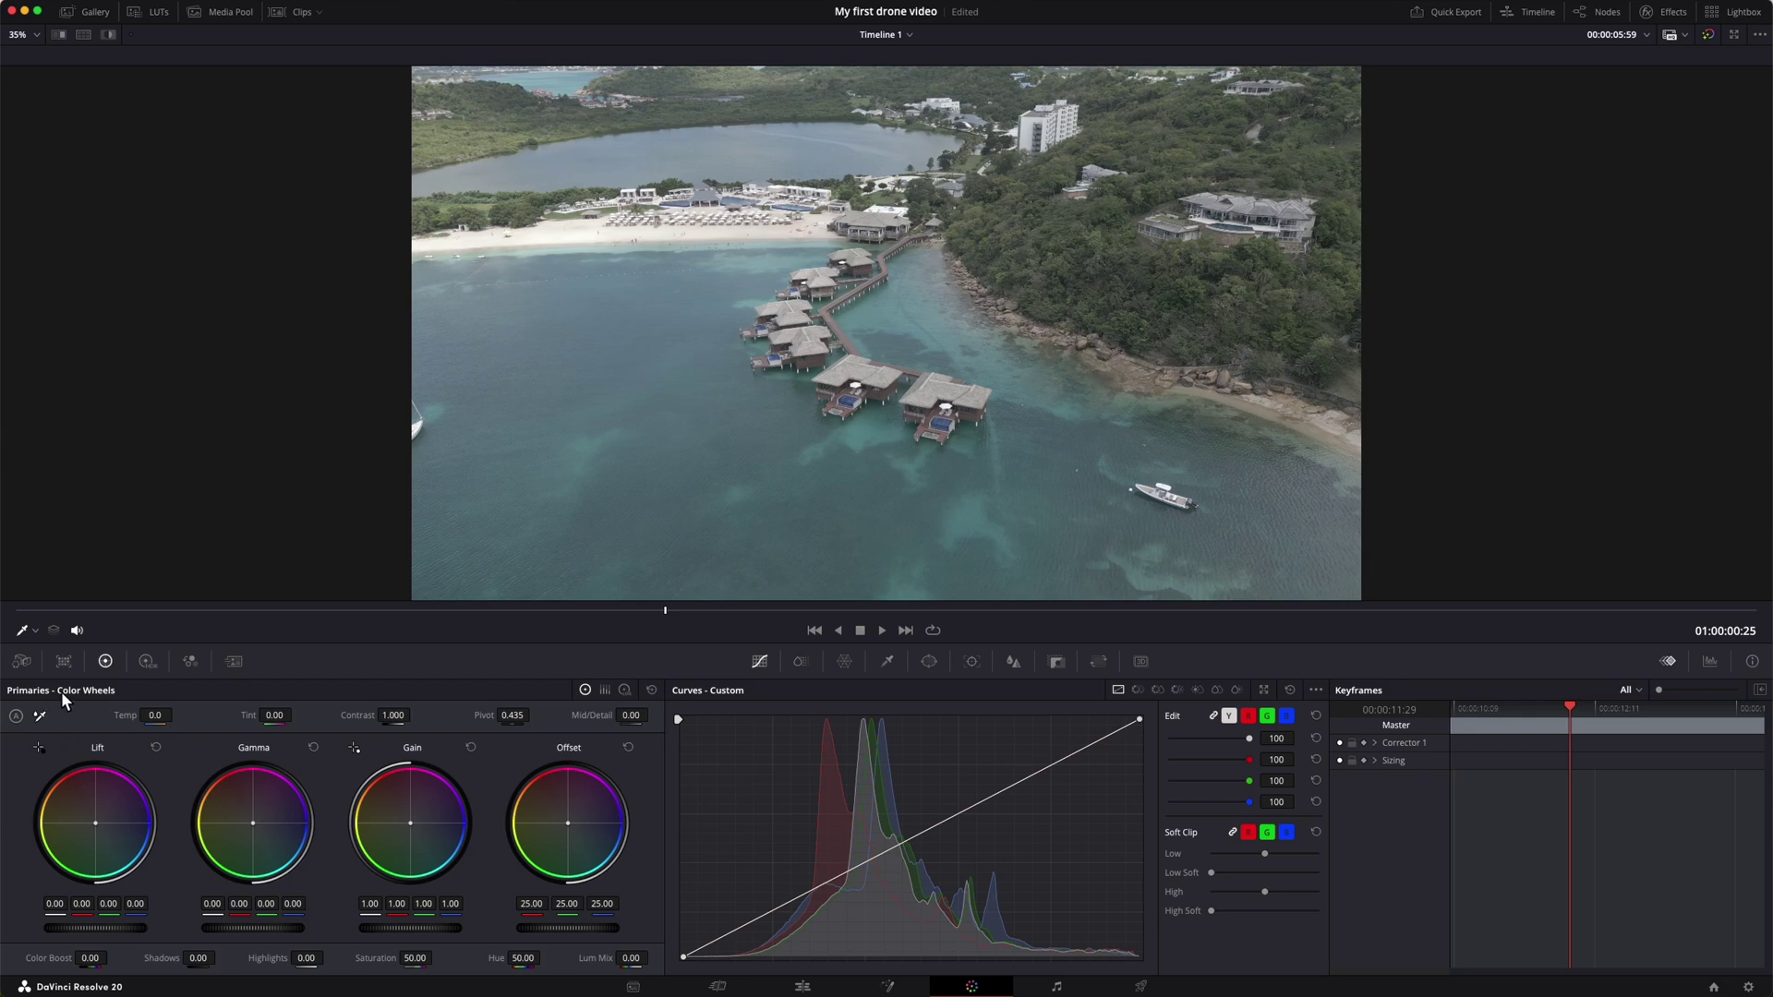
pyautogui.press('super+s')
# Show the scopes, try the Histogram, then set the scope type to Waveform.
pyautogui.click(1711, 661)
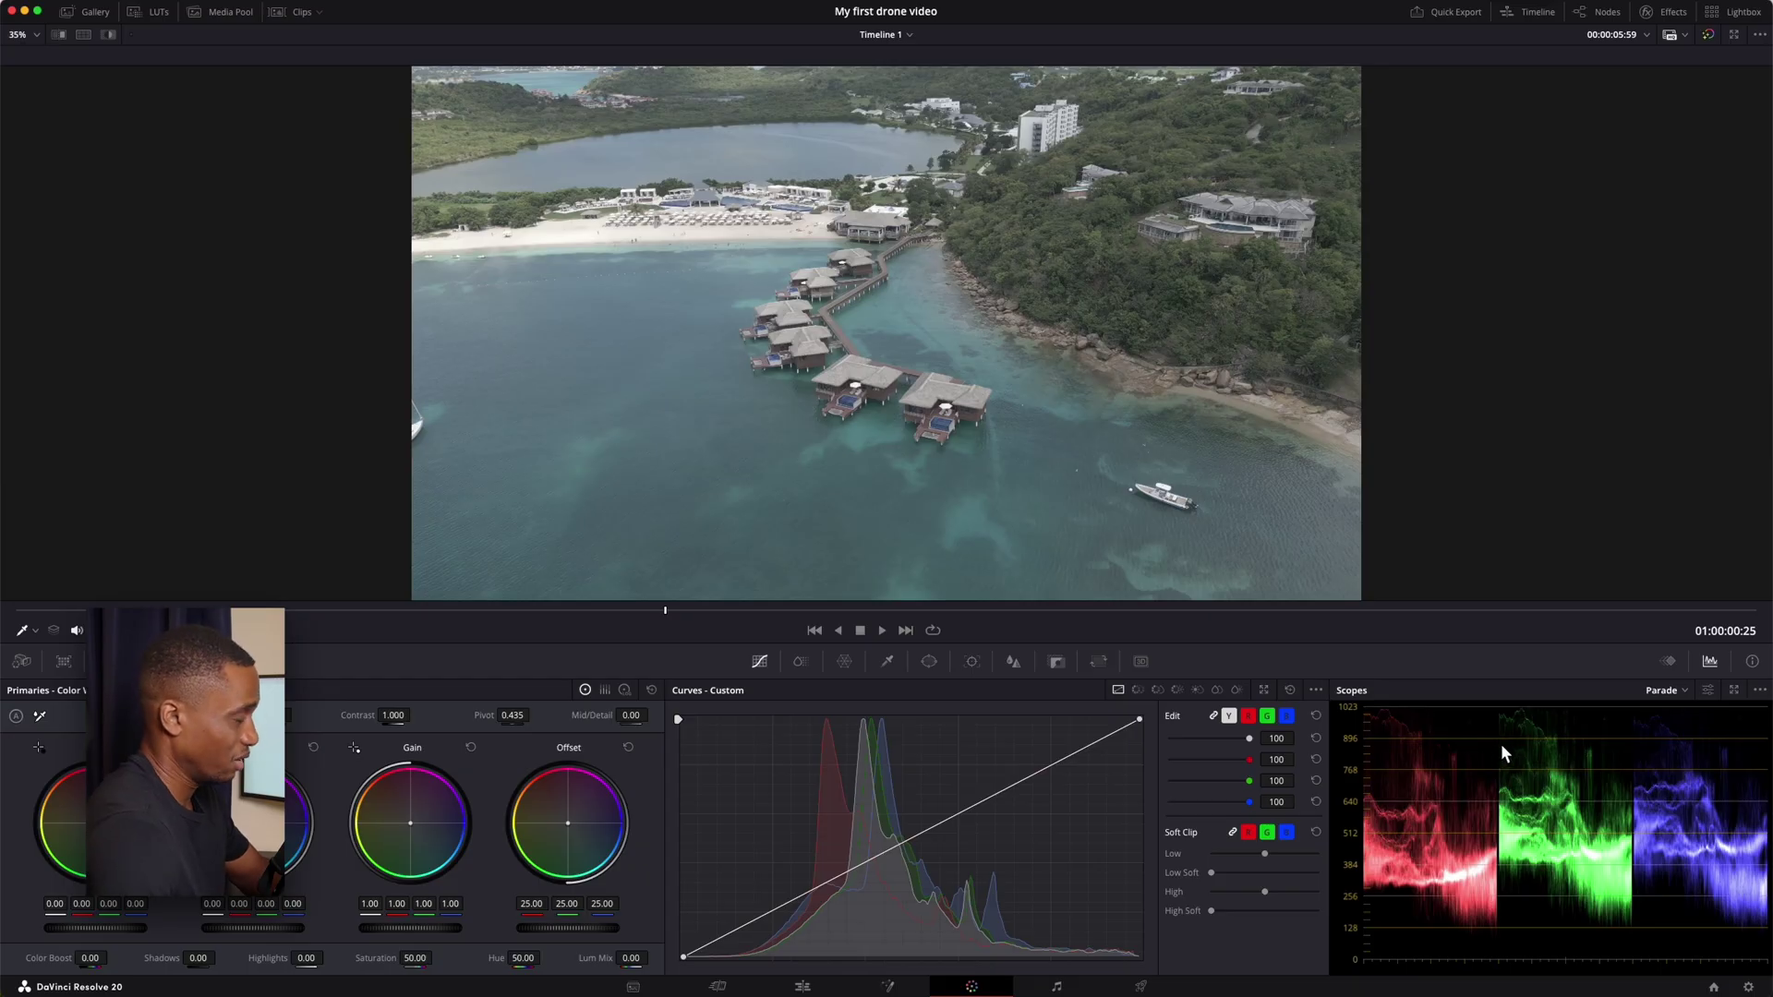
pyautogui.click(1688, 690)
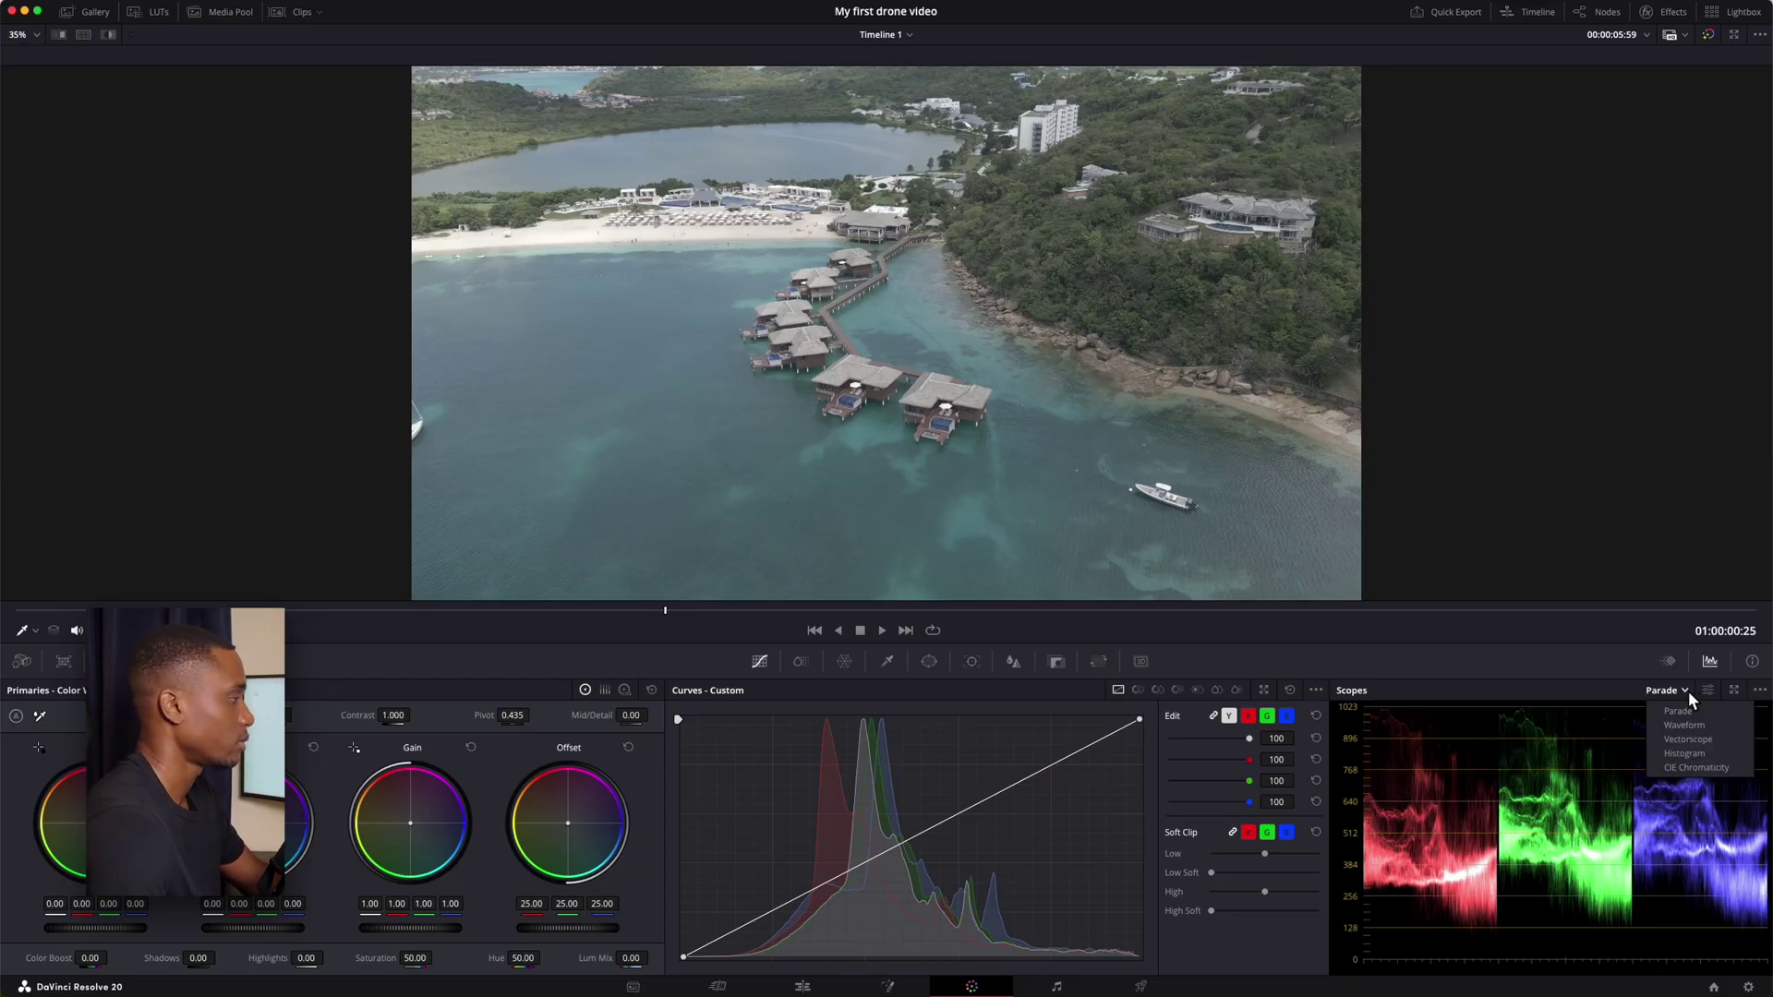
pyautogui.click(1684, 749)
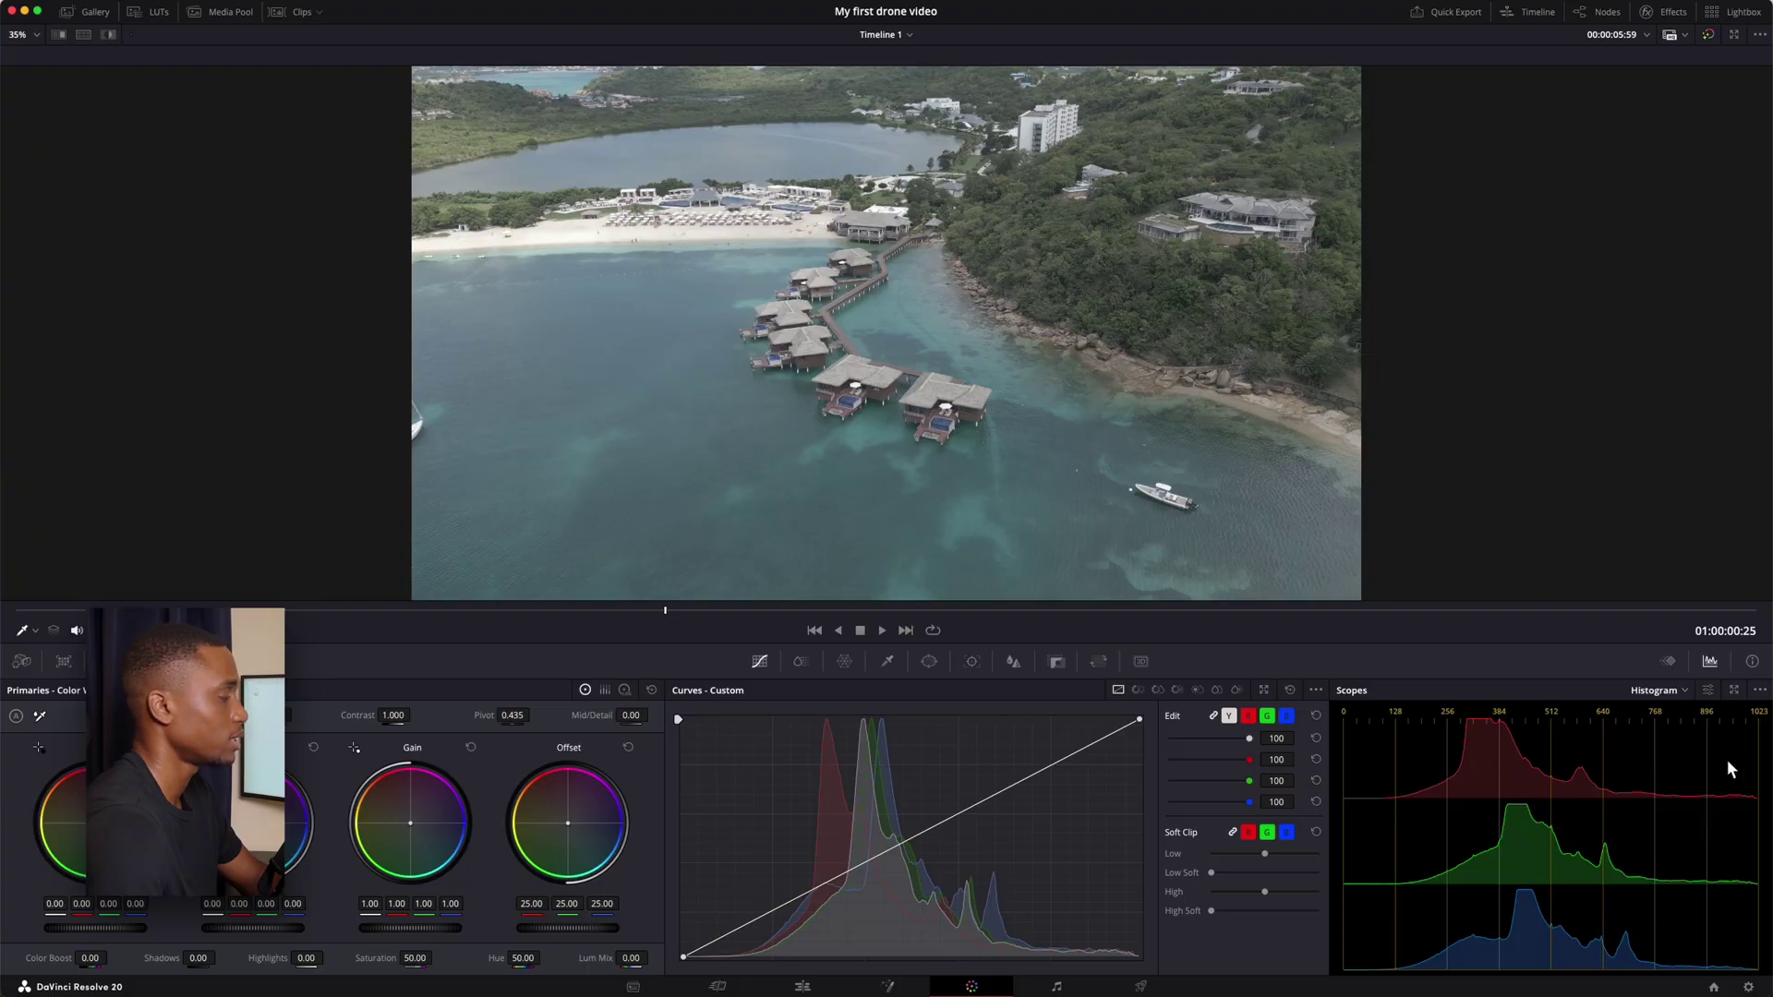
pyautogui.click(1680, 690)
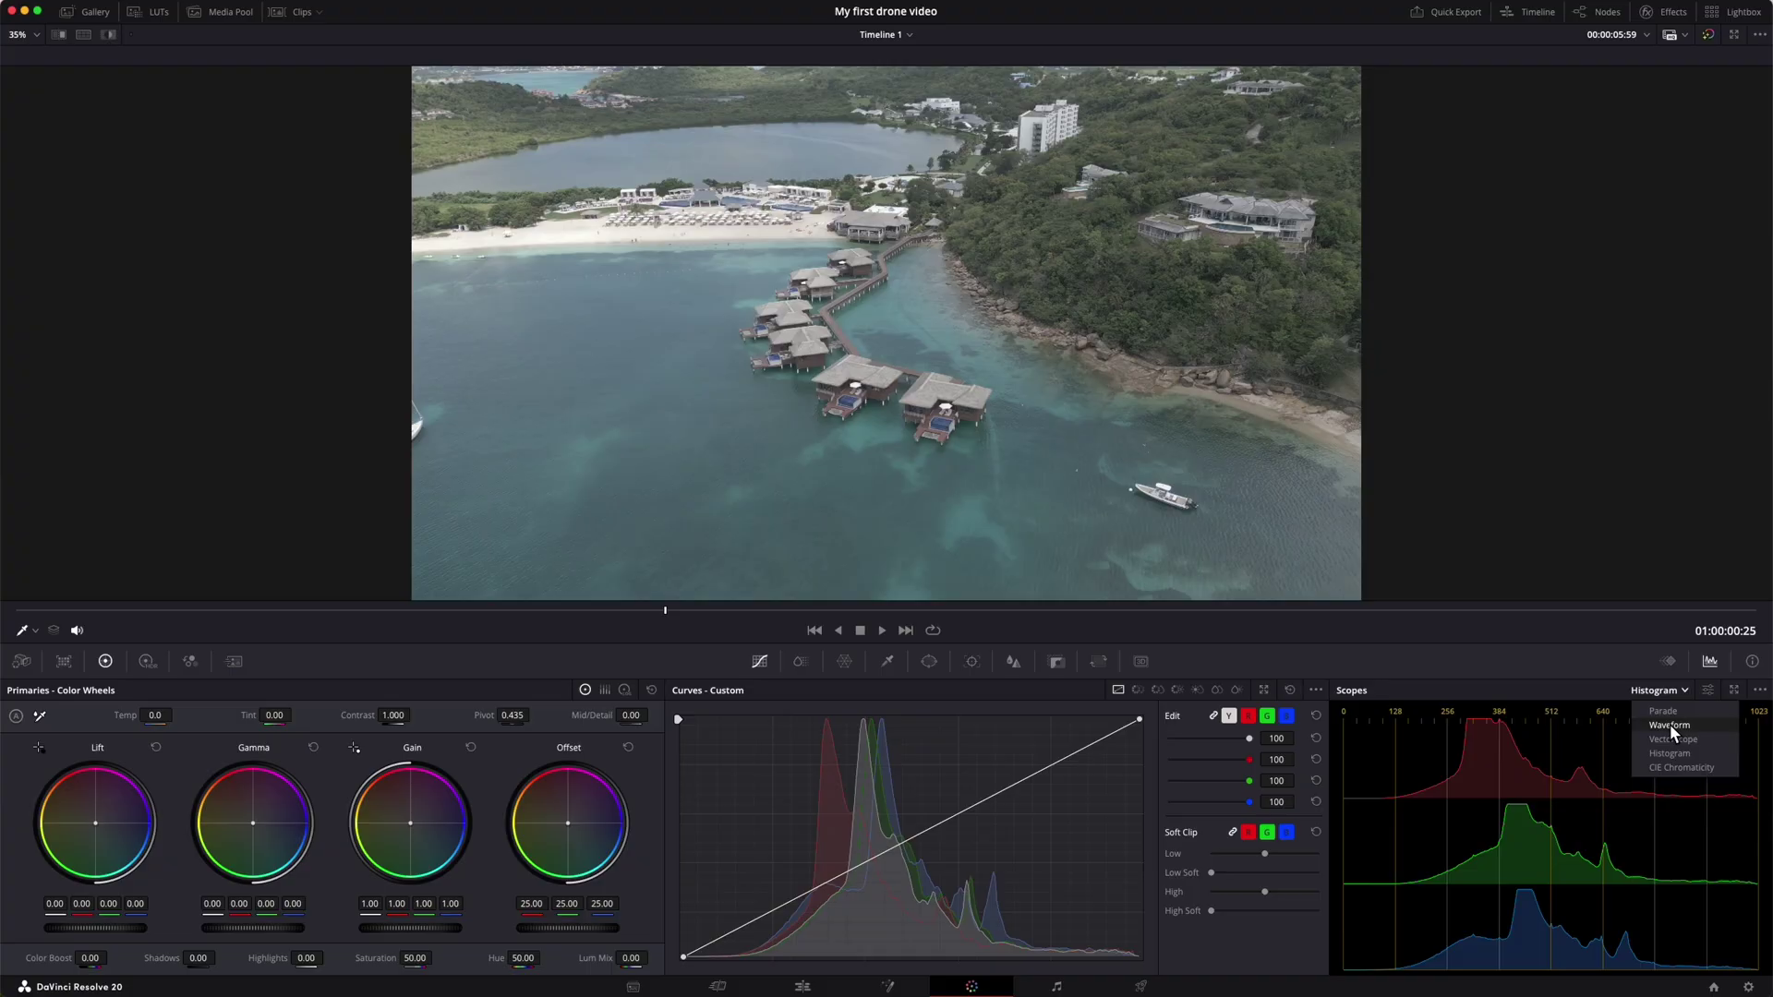
pyautogui.click(1670, 726)
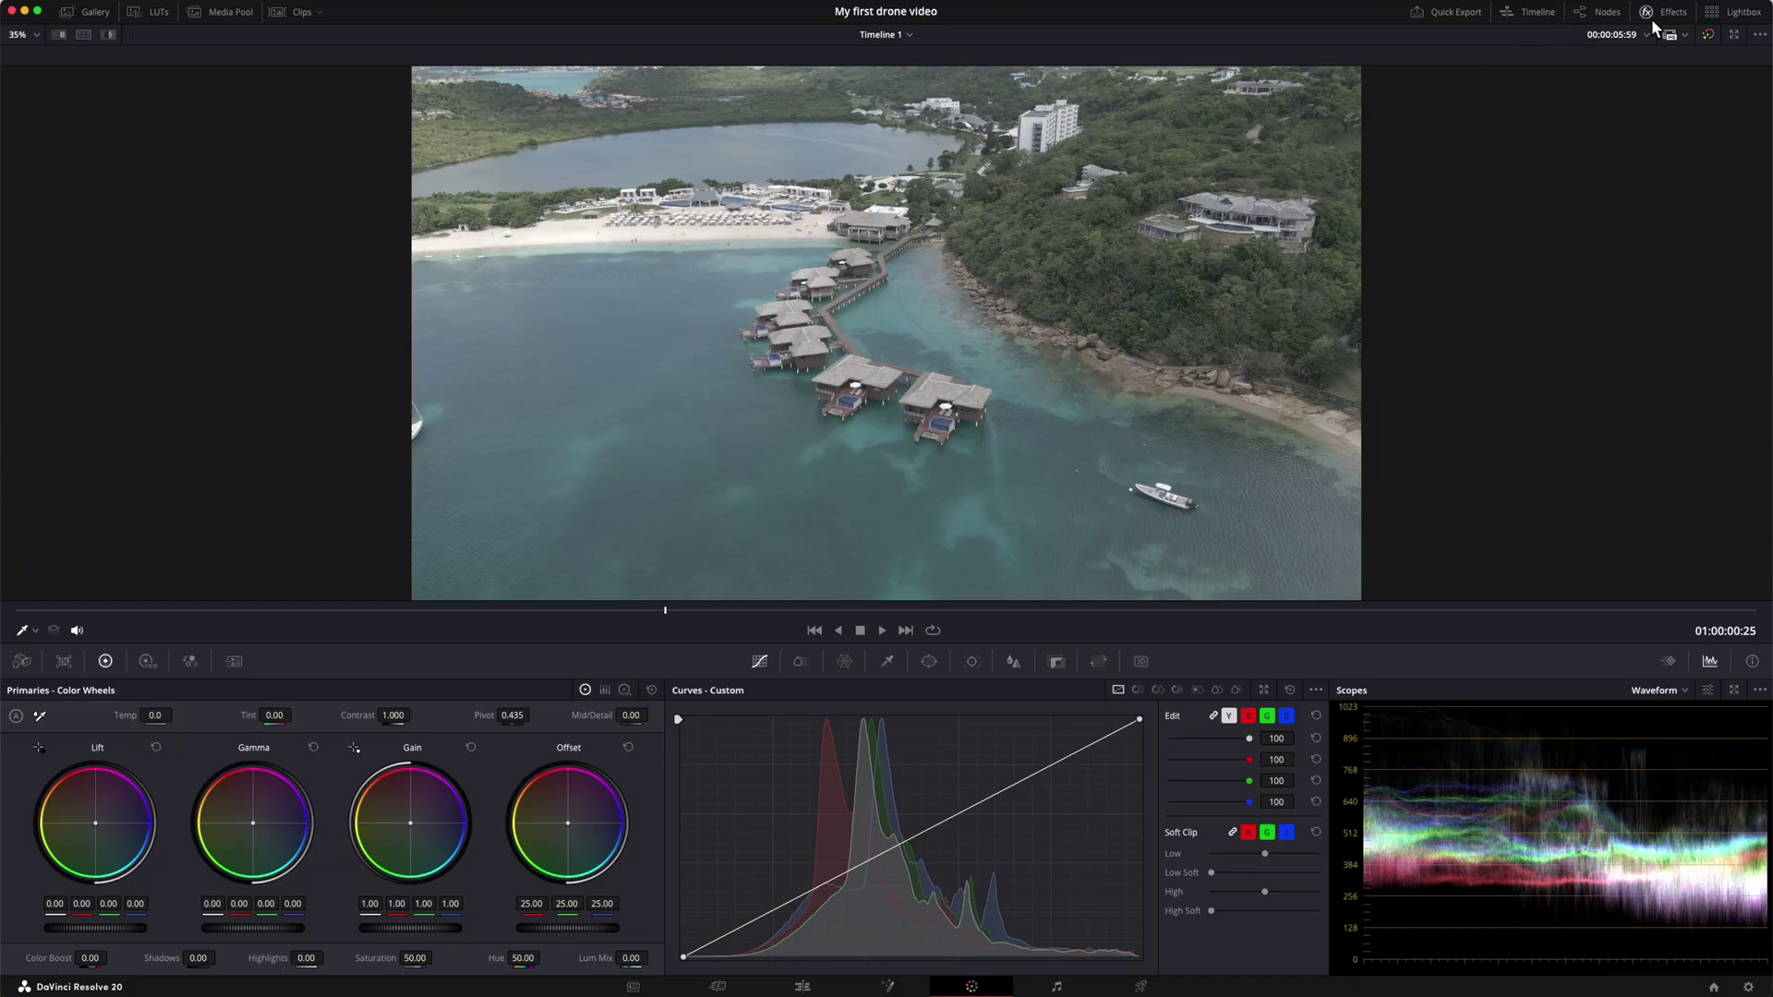
# Show the node graph and center node 01 on the input-output line.
pyautogui.click(1600, 12)
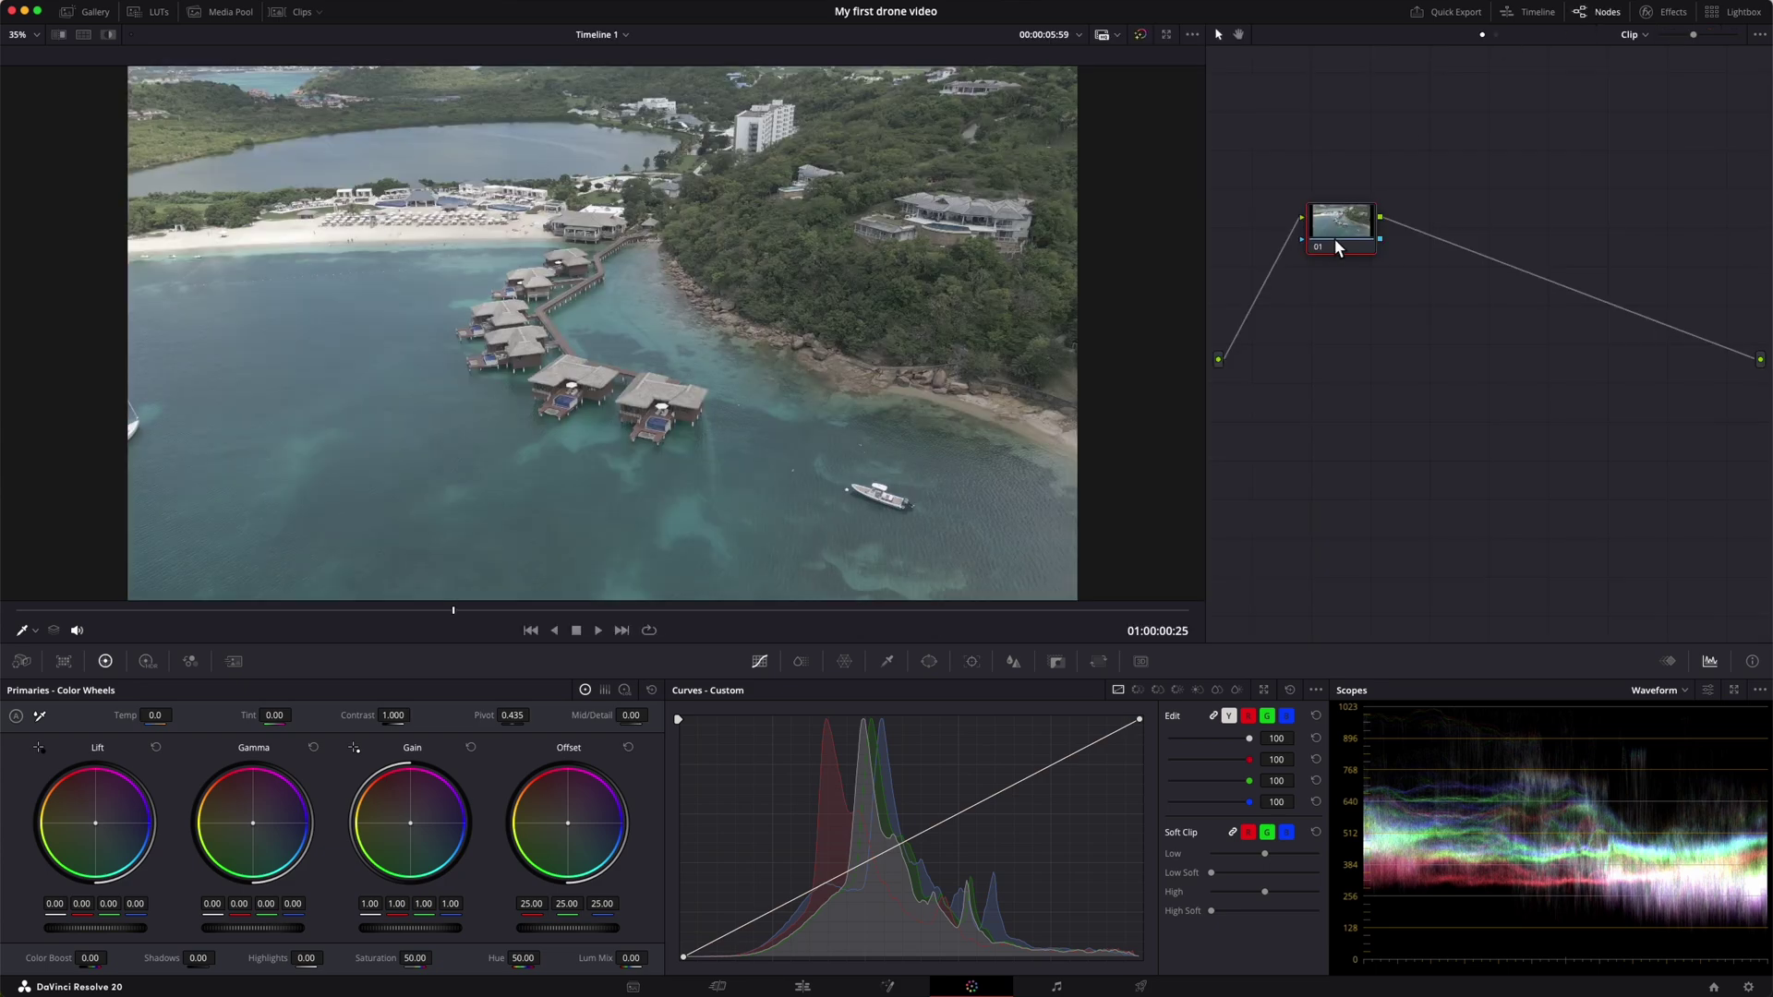
pyautogui.moveTo(1333, 238); pyautogui.dragTo(1397, 314)
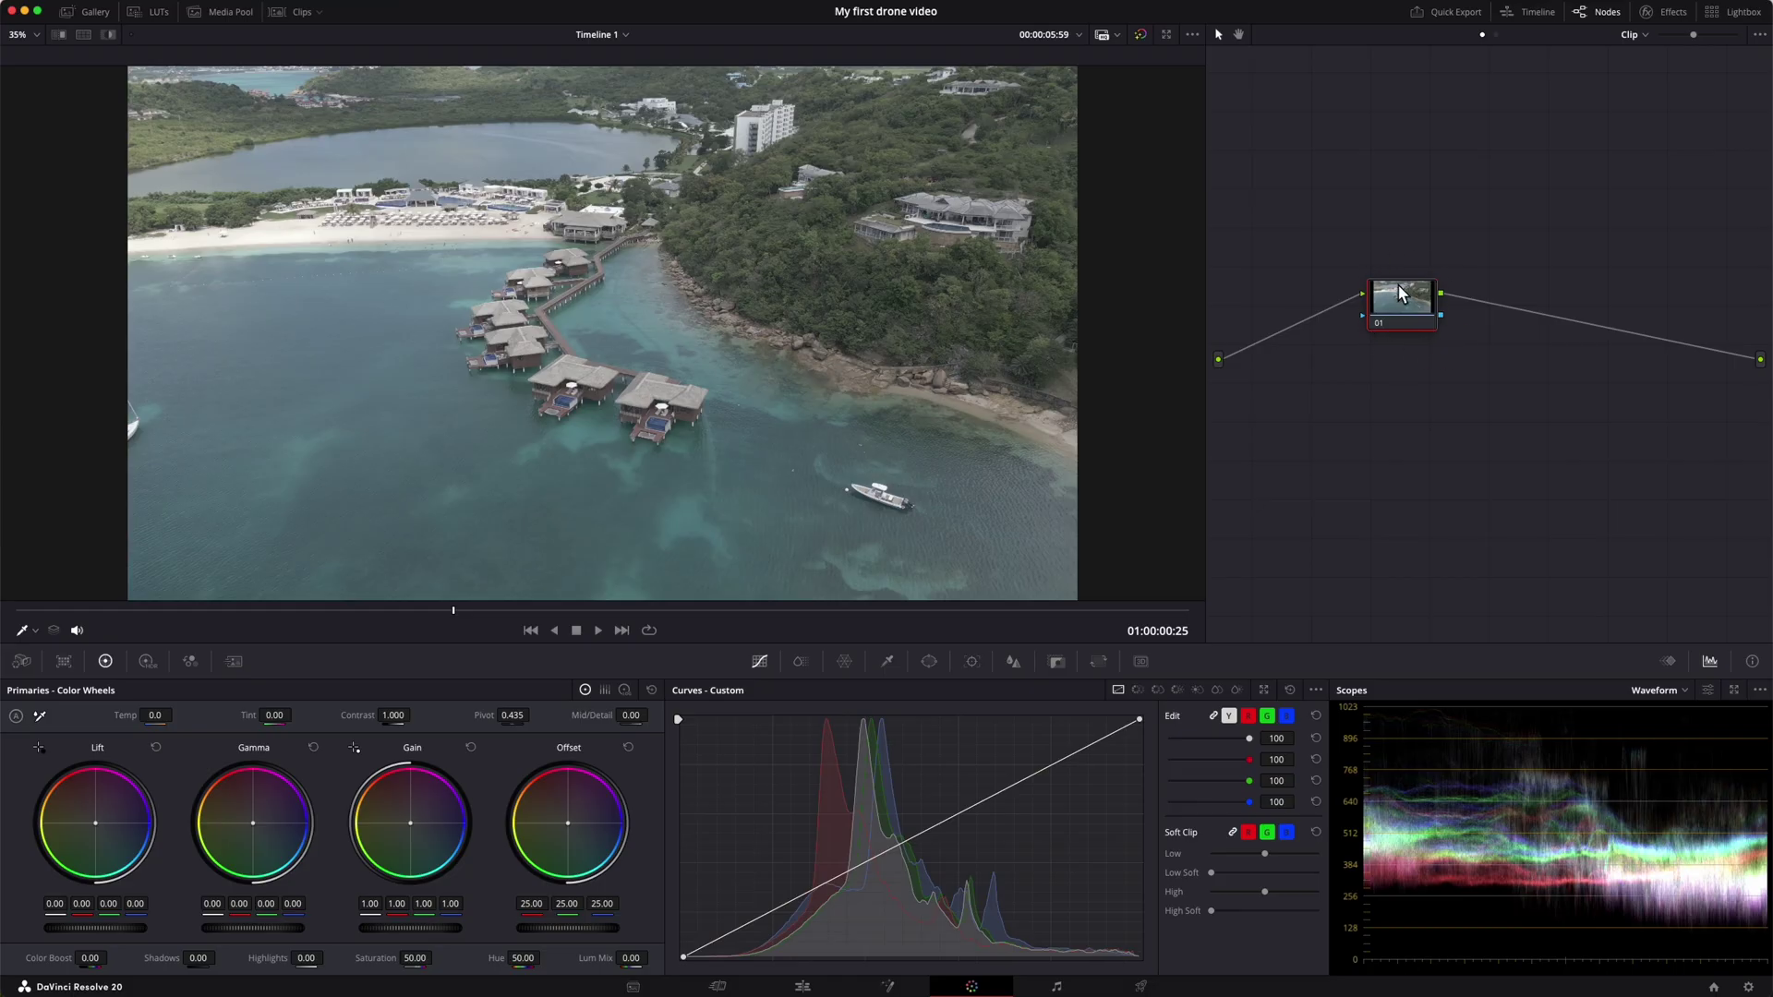
pyautogui.moveTo(1392, 290); pyautogui.dragTo(1304, 341)
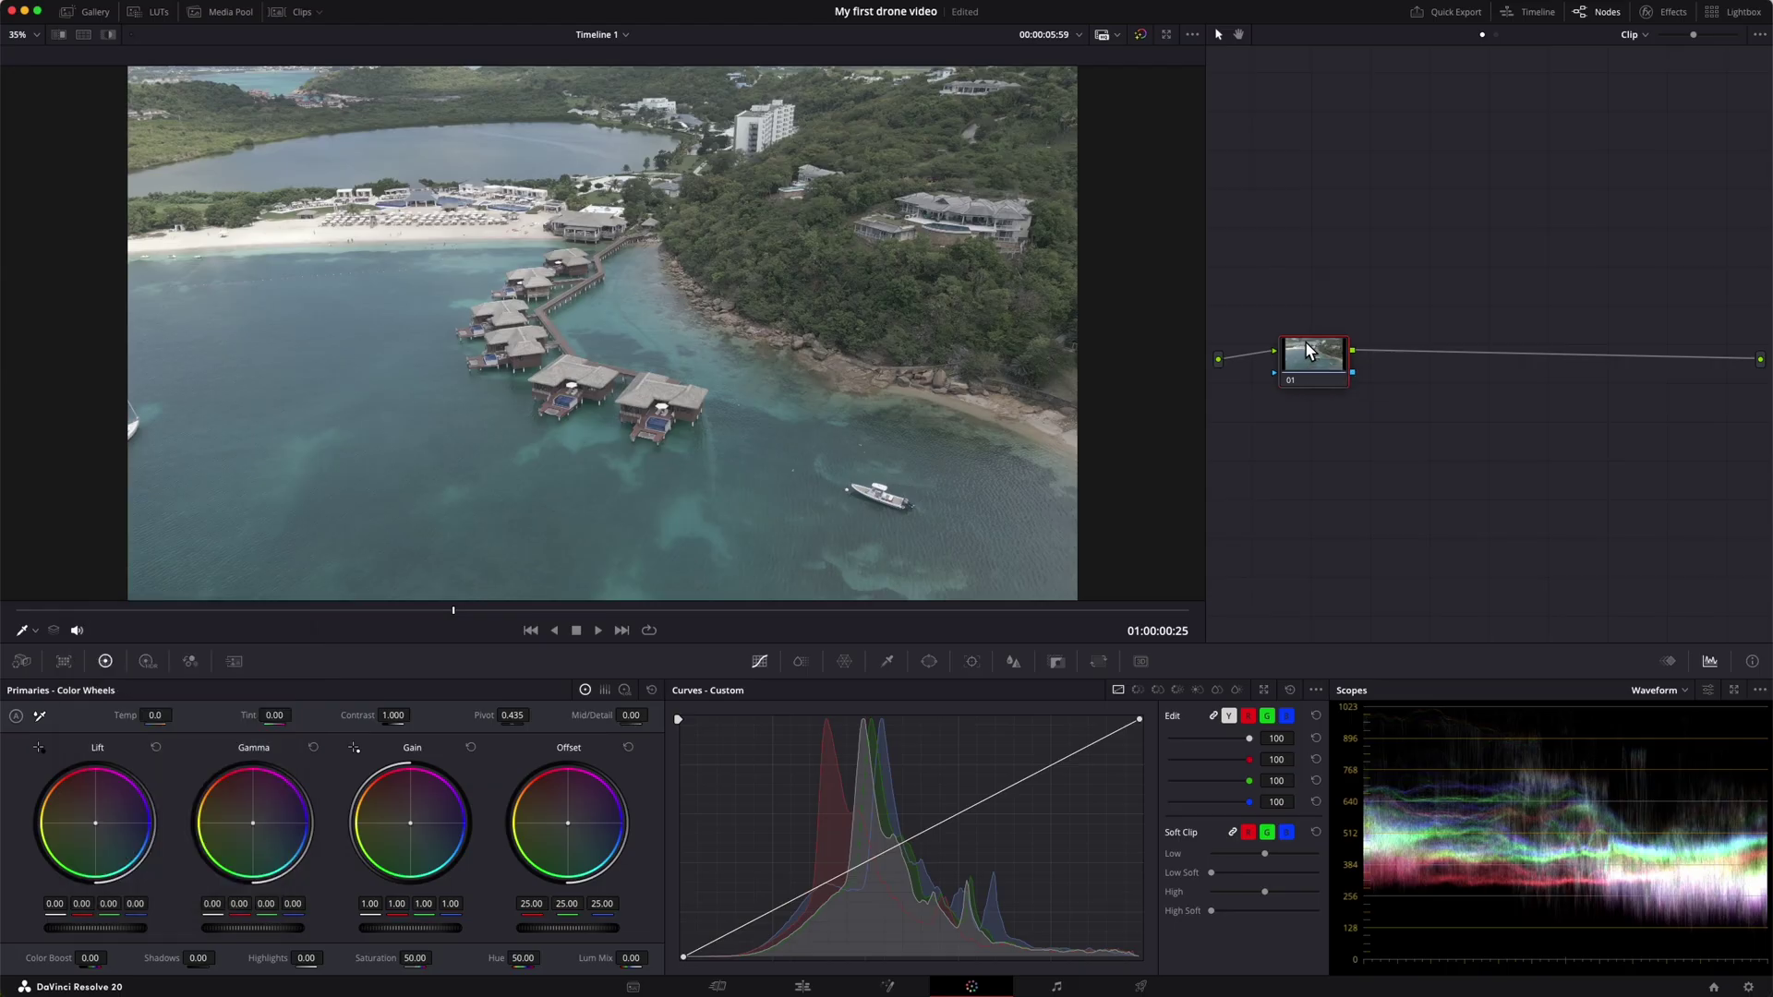
pyautogui.moveTo(1303, 347); pyautogui.dragTo(1296, 383)
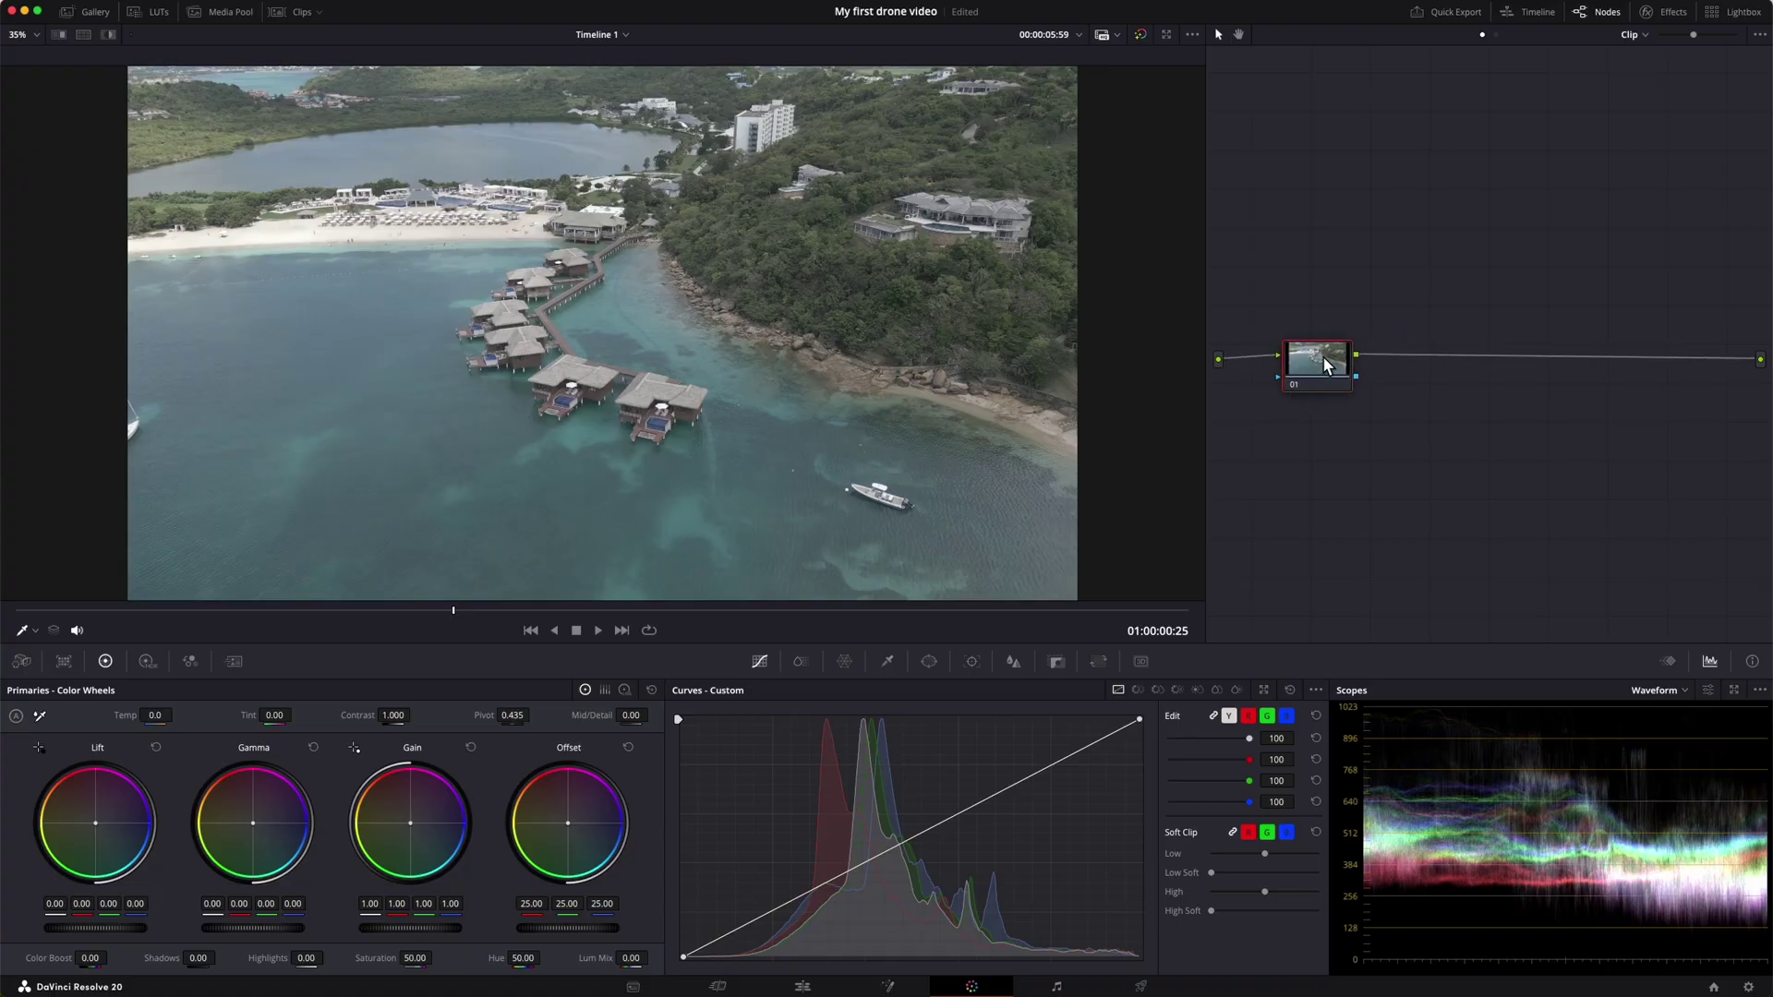
# Add serial node 02 after node 01 and space the two nodes apart.
pyautogui.rightClick(1322, 357)
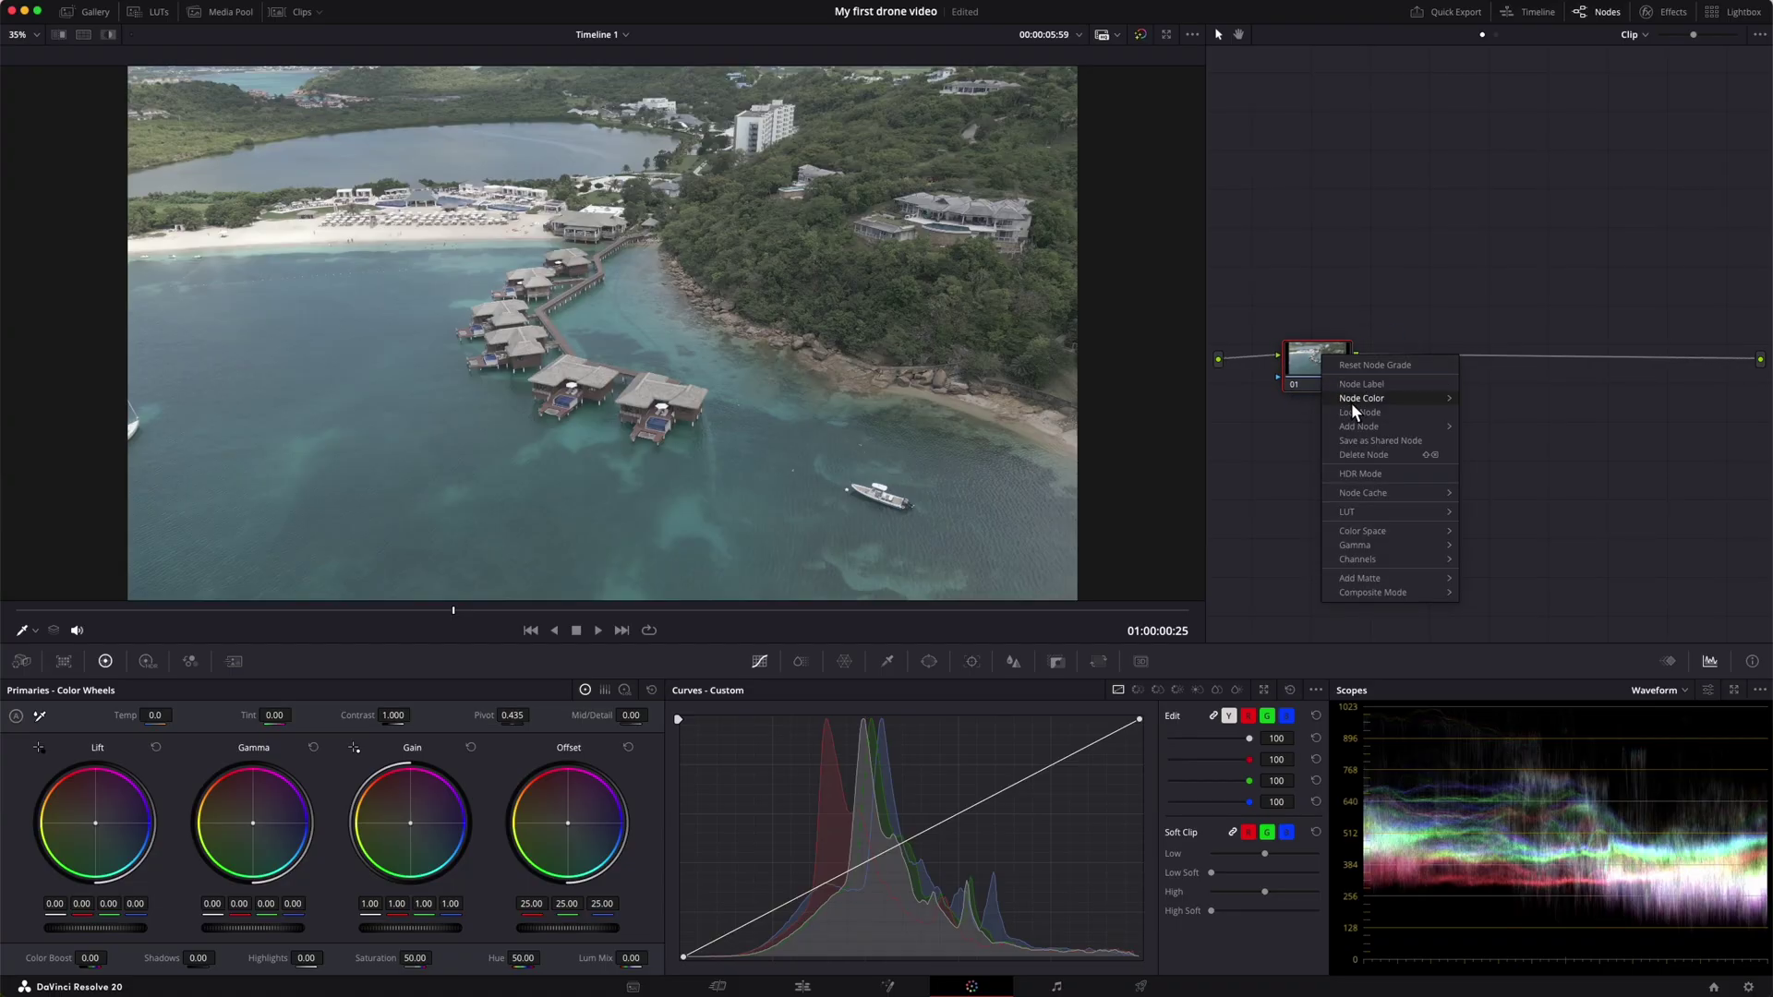
pyautogui.moveTo(1359, 425)
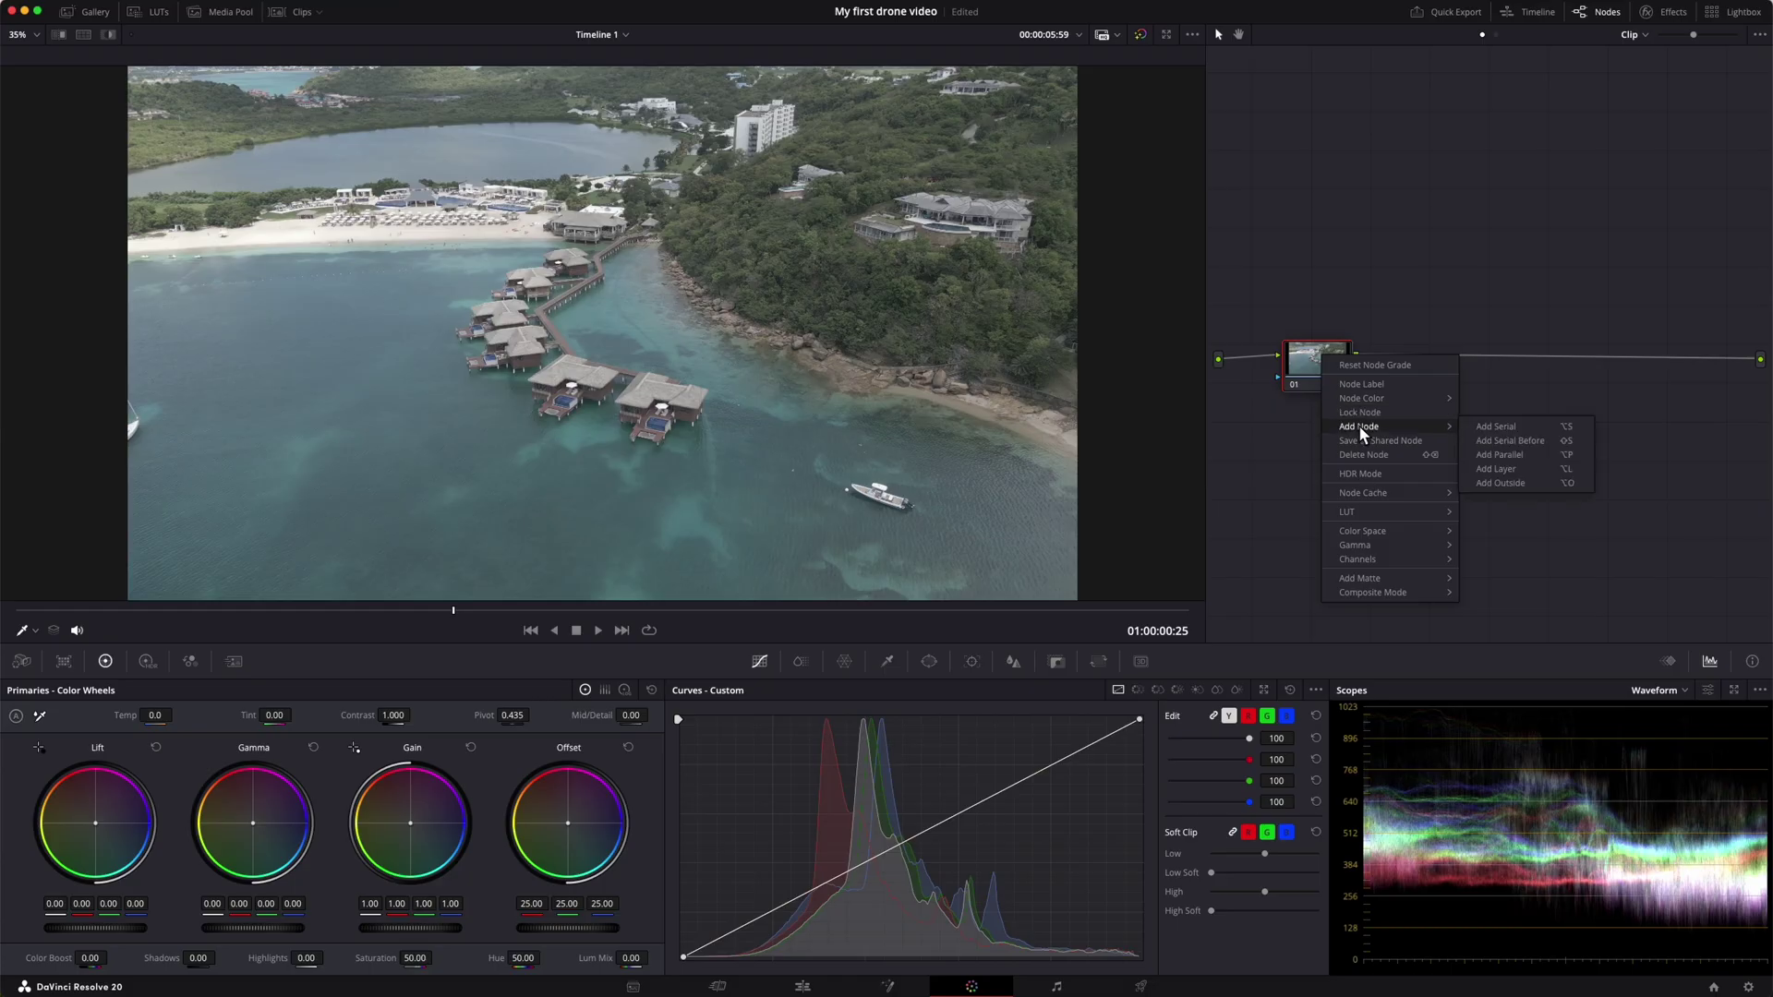
pyautogui.click(1498, 429)
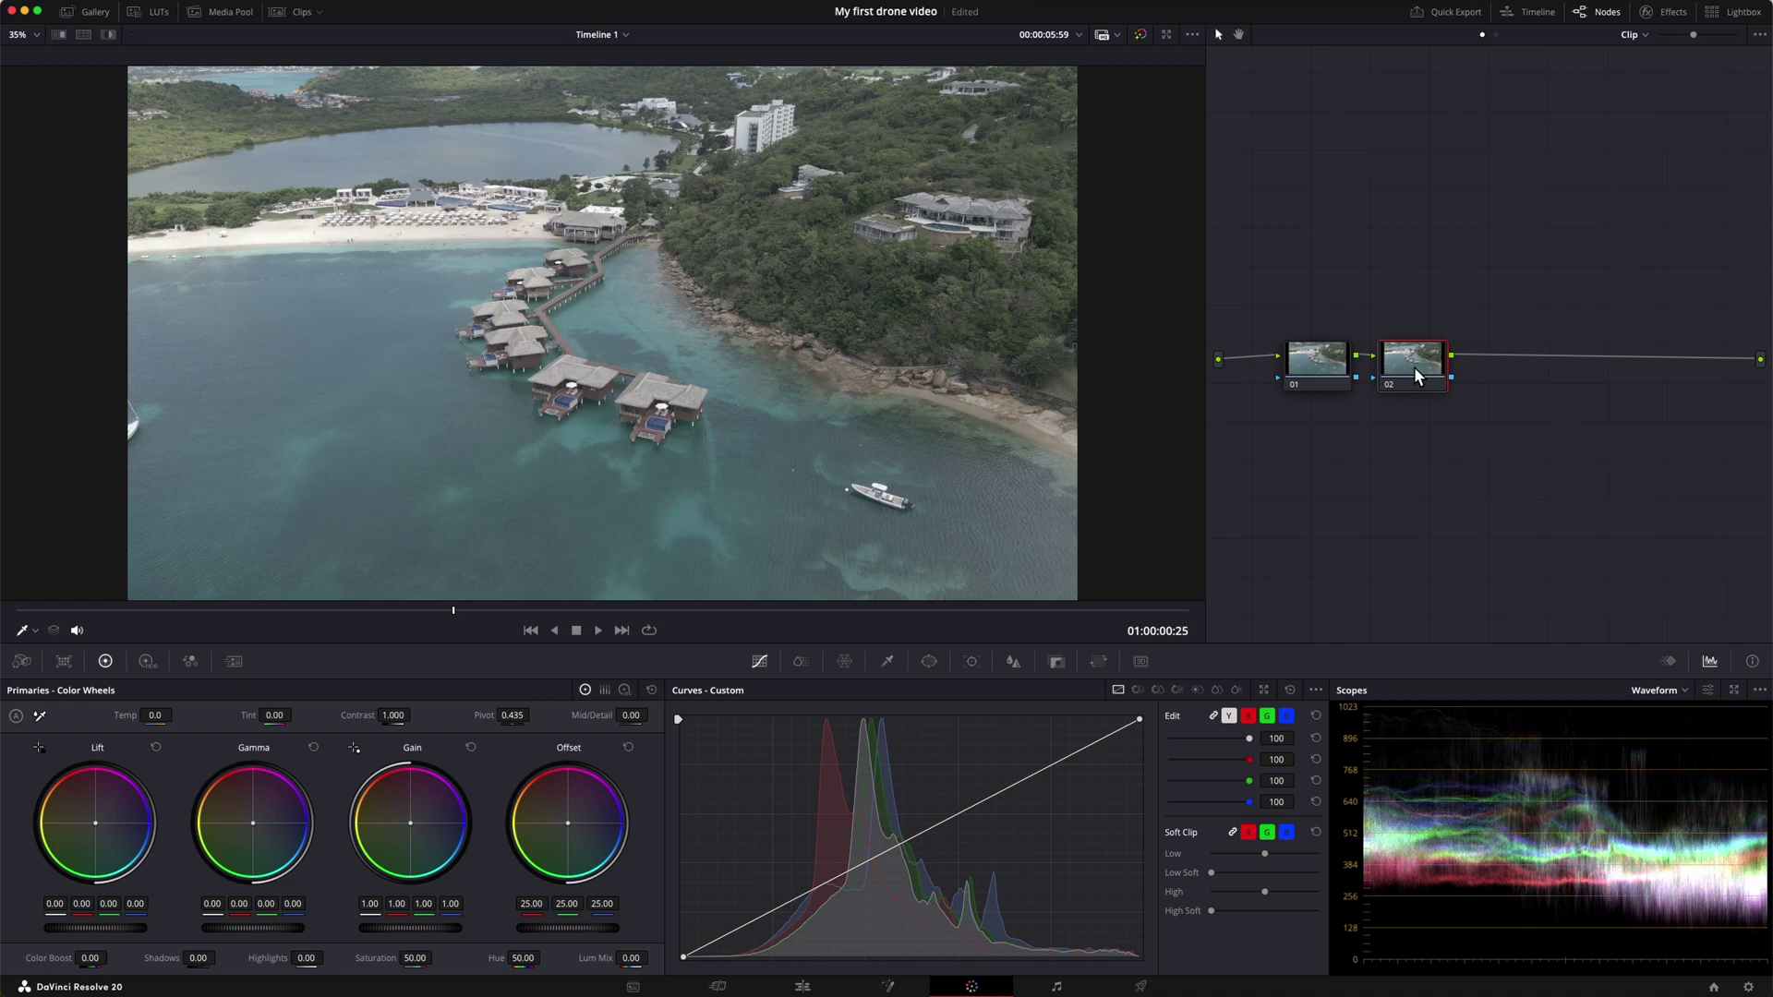
pyautogui.moveTo(1414, 368); pyautogui.dragTo(1477, 358)
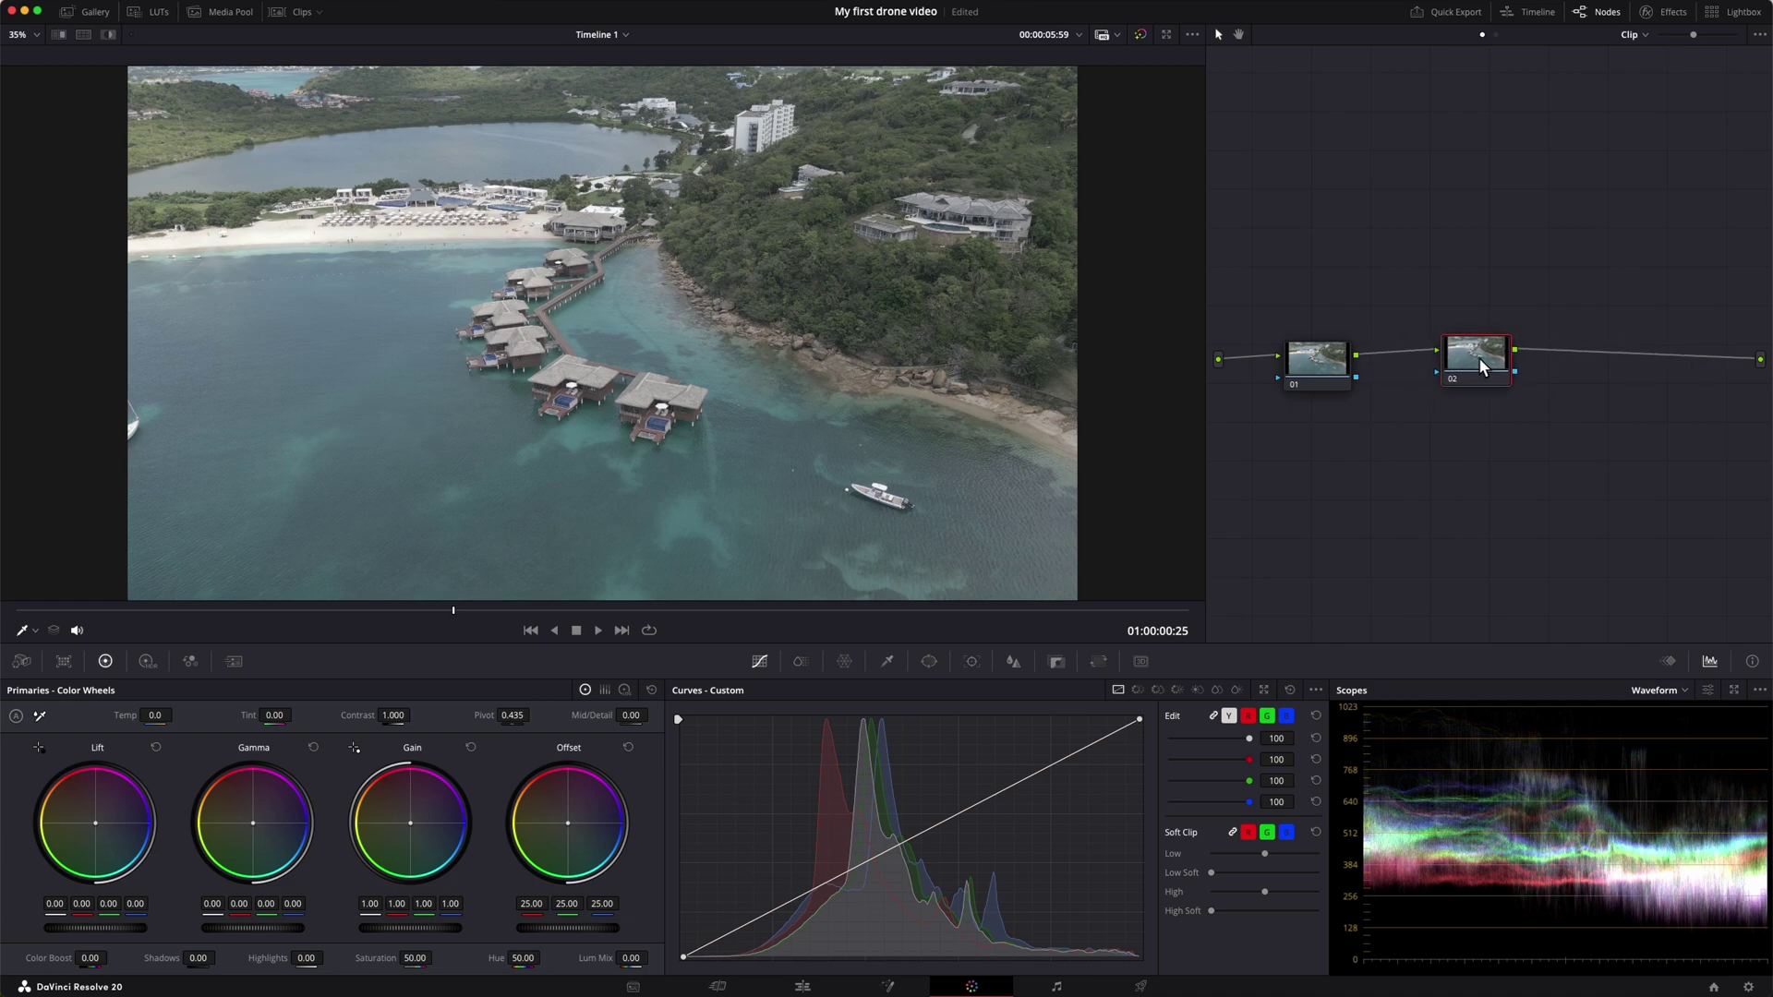
pyautogui.moveTo(1320, 355); pyautogui.dragTo(1348, 346)
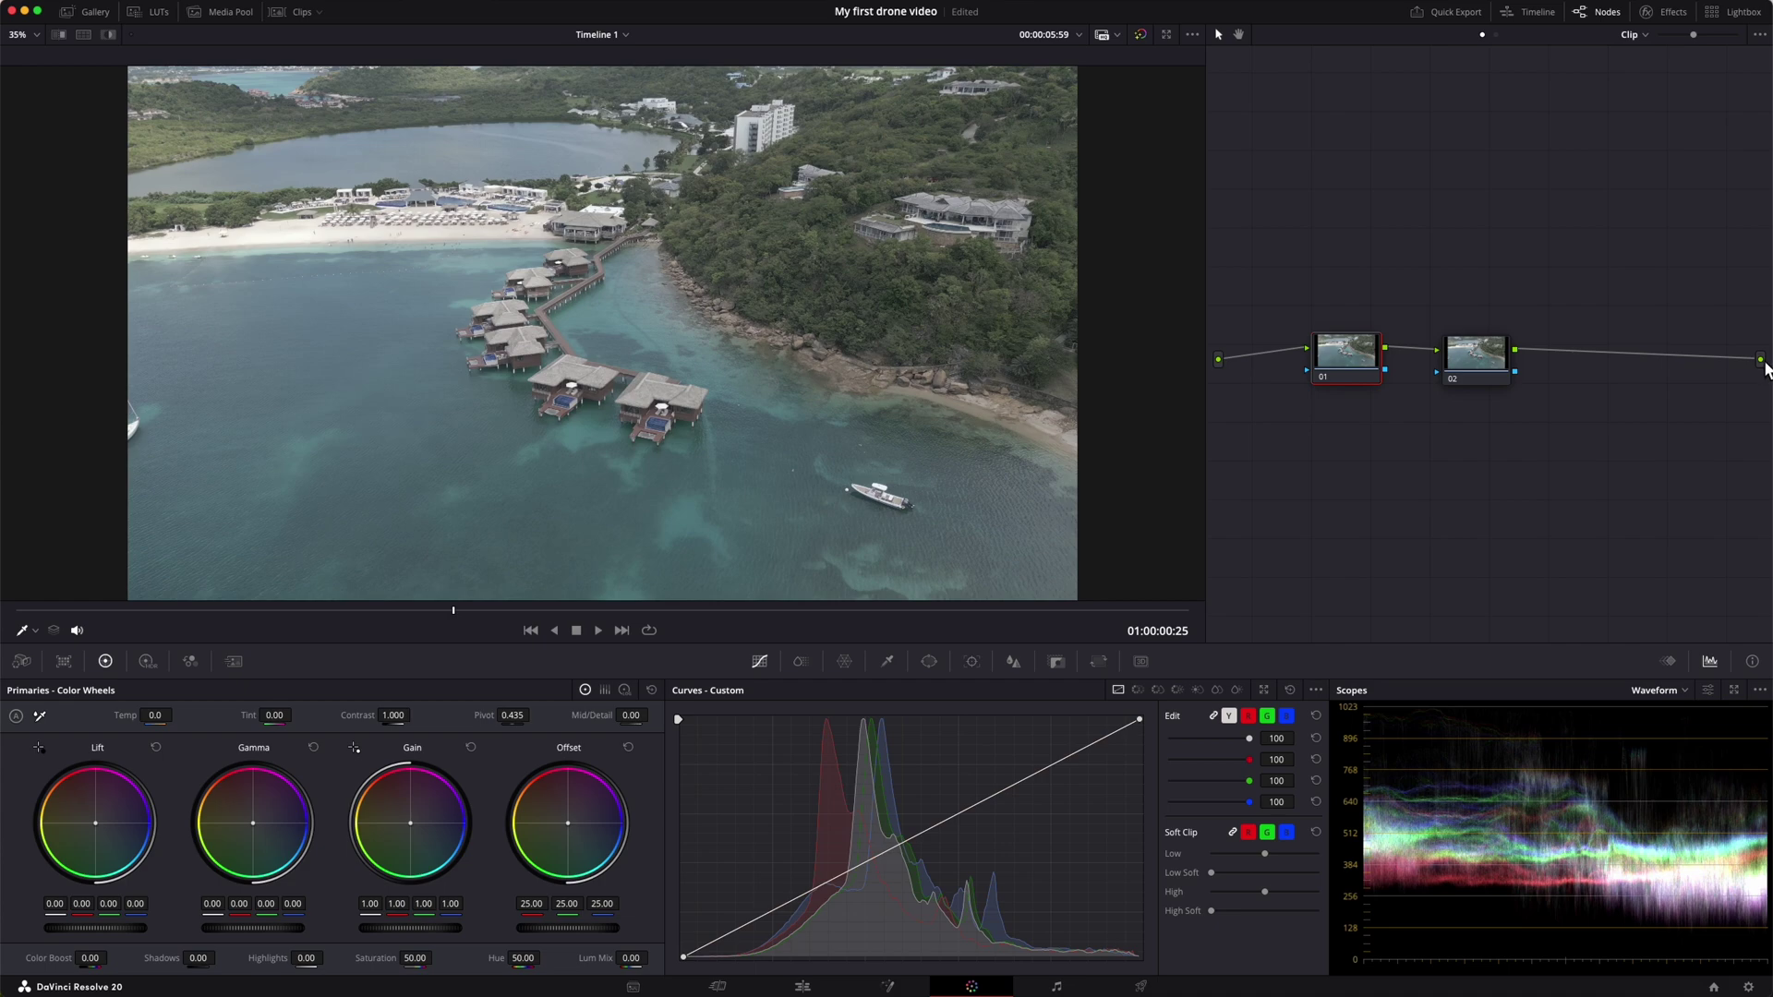
# Apply the DJI D-Cinelike to Rec 709 V1 LUT to node 02.
pyautogui.click(1574, 360)
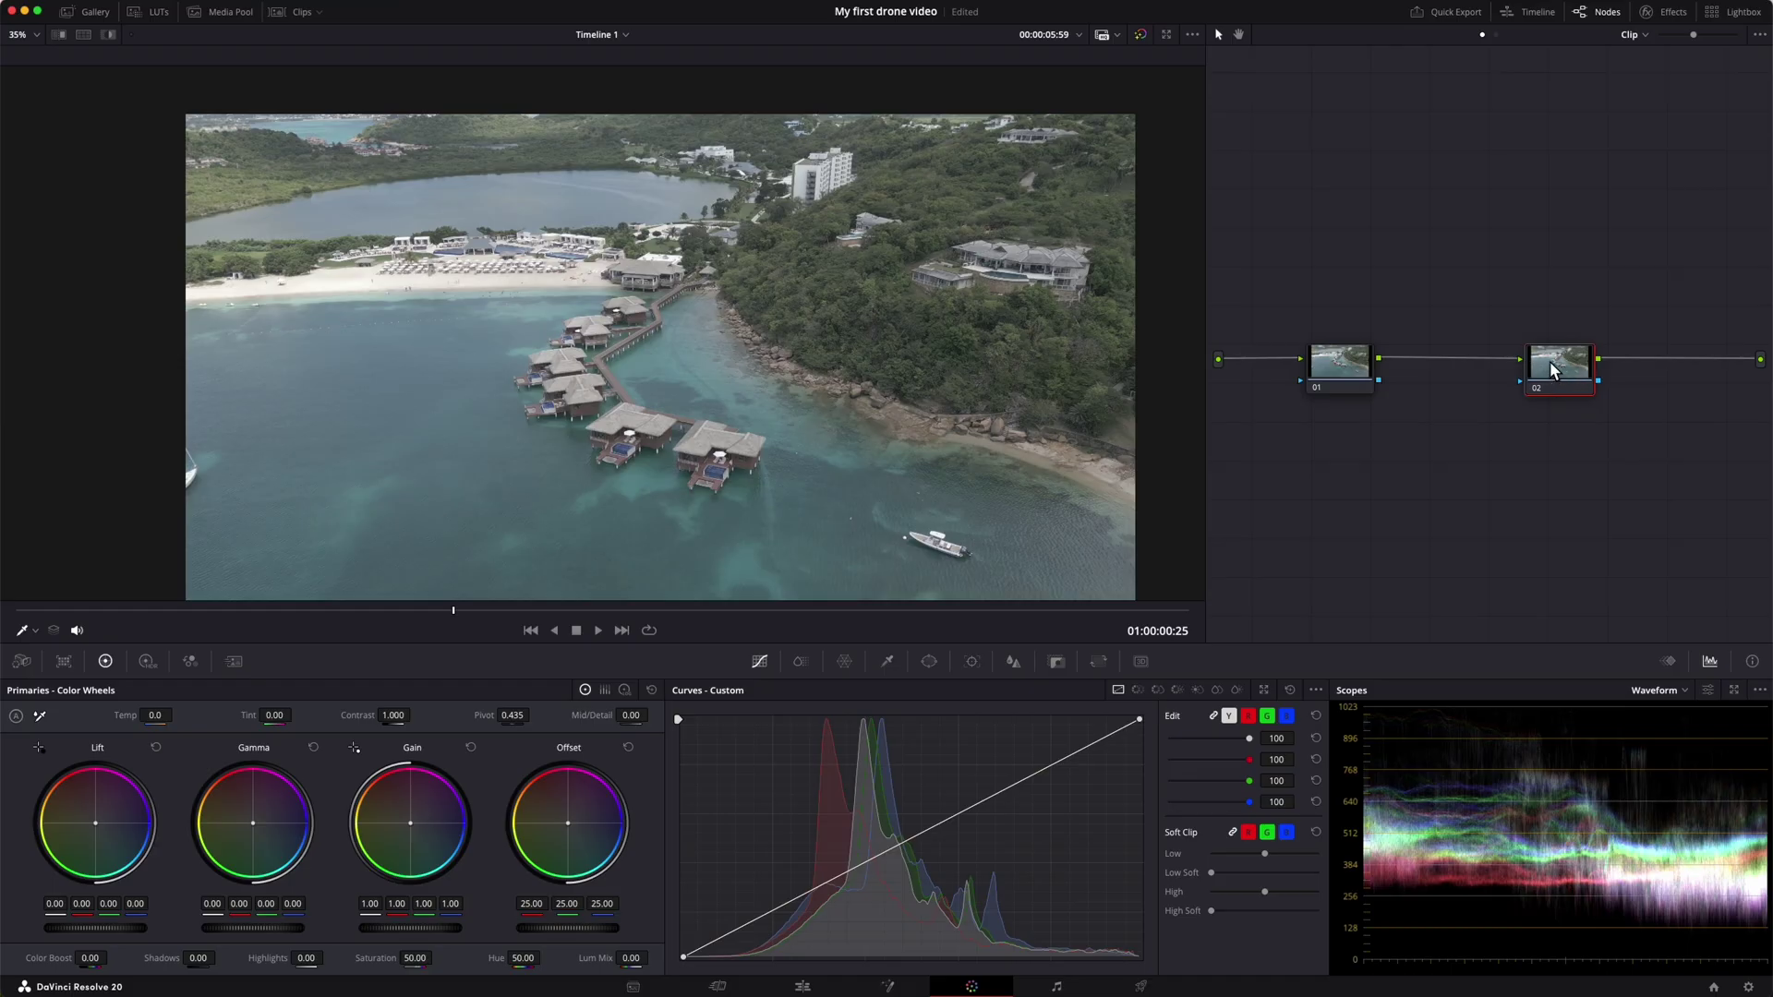
pyautogui.rightClick(1549, 362)
pyautogui.moveTo(1588, 537)
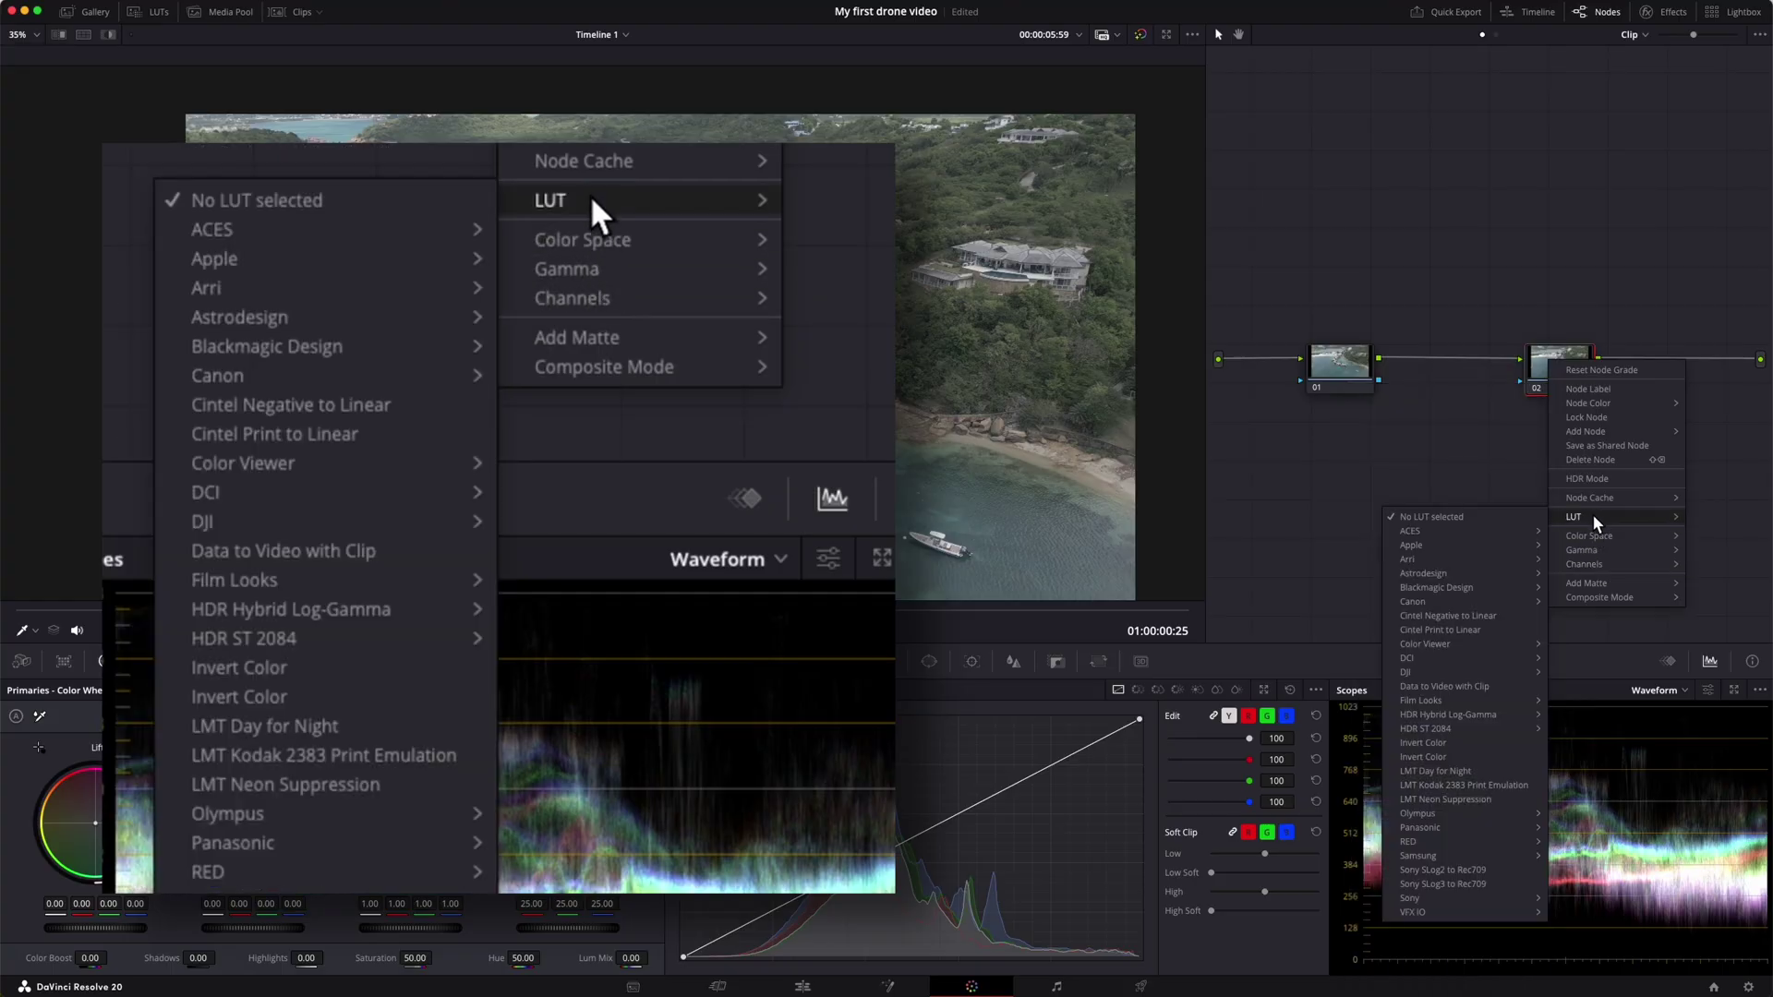
pyautogui.moveTo(1451, 530)
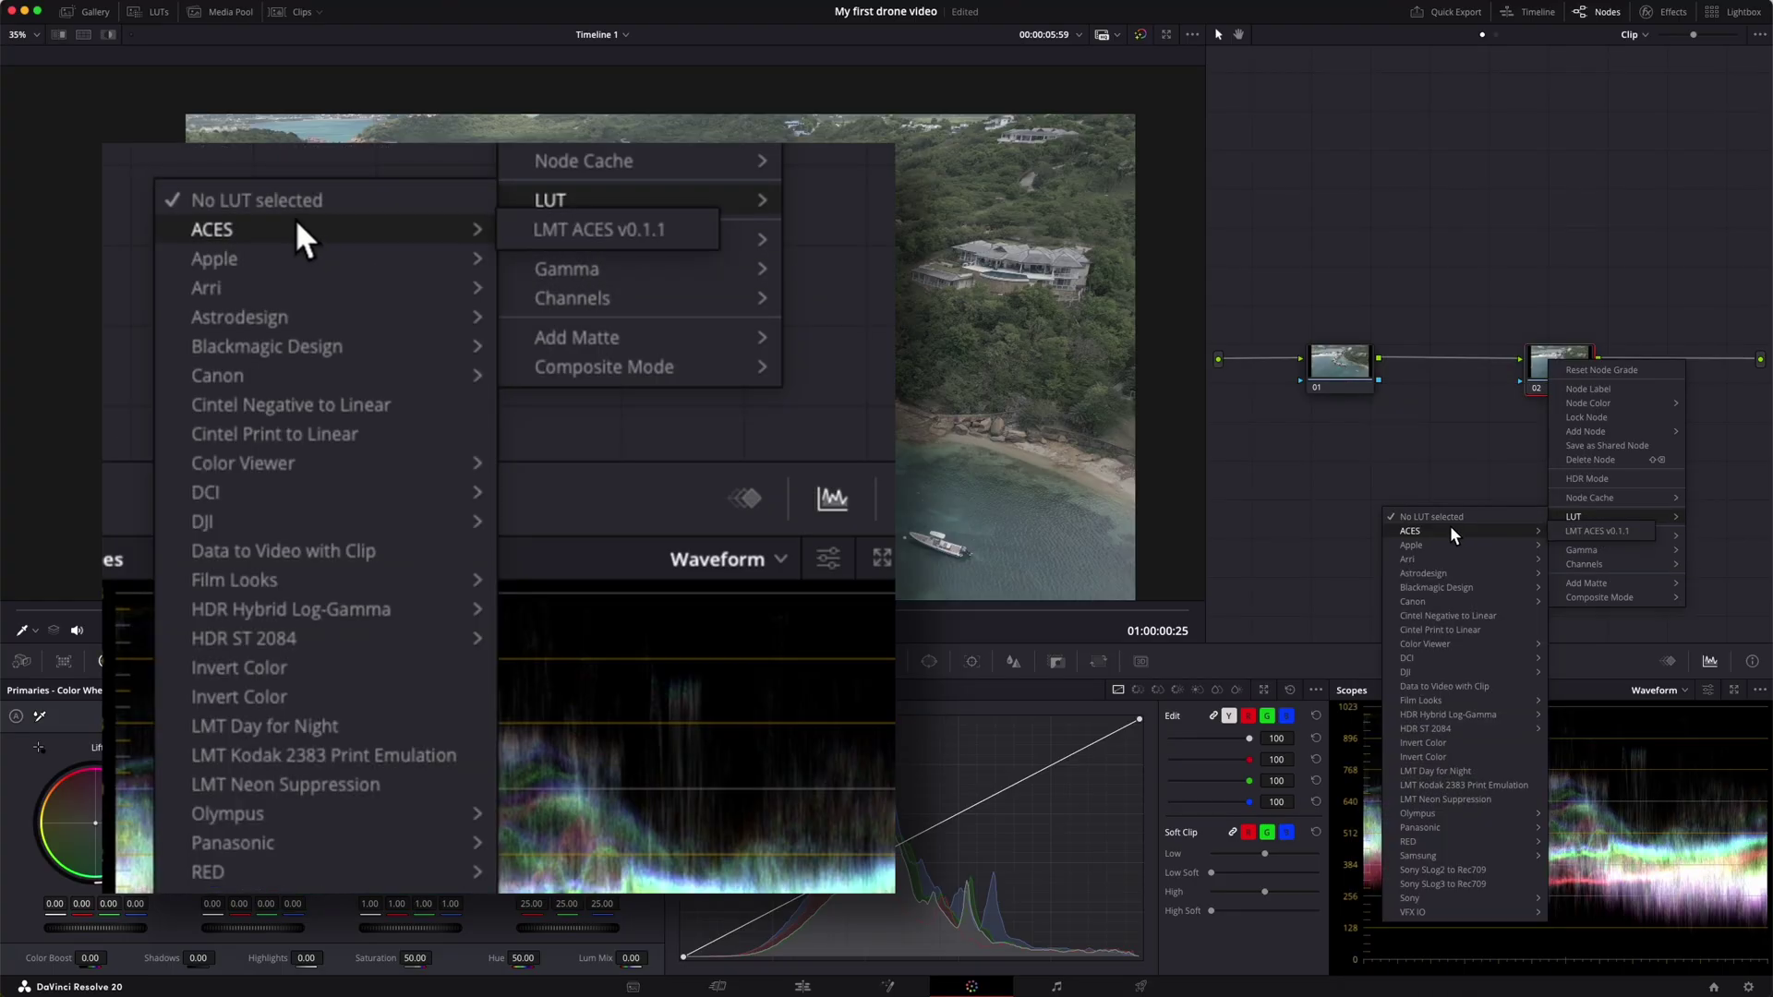
pyautogui.moveTo(1433, 667)
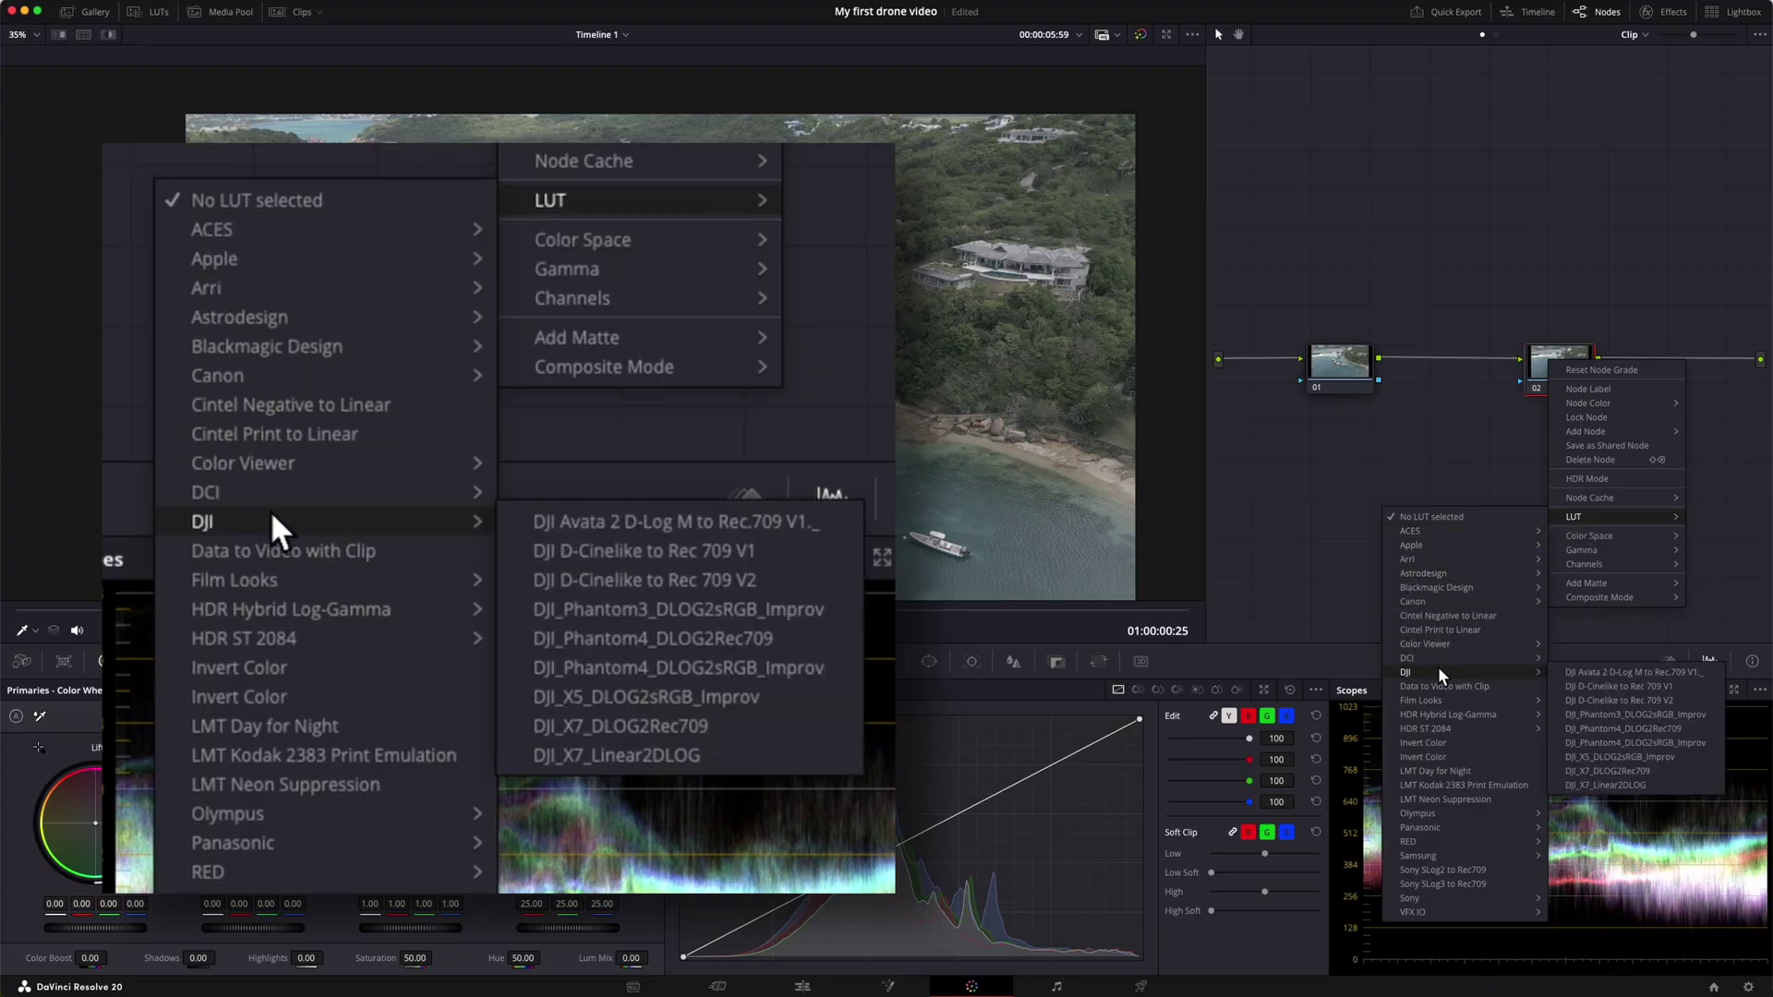
pyautogui.click(1598, 686)
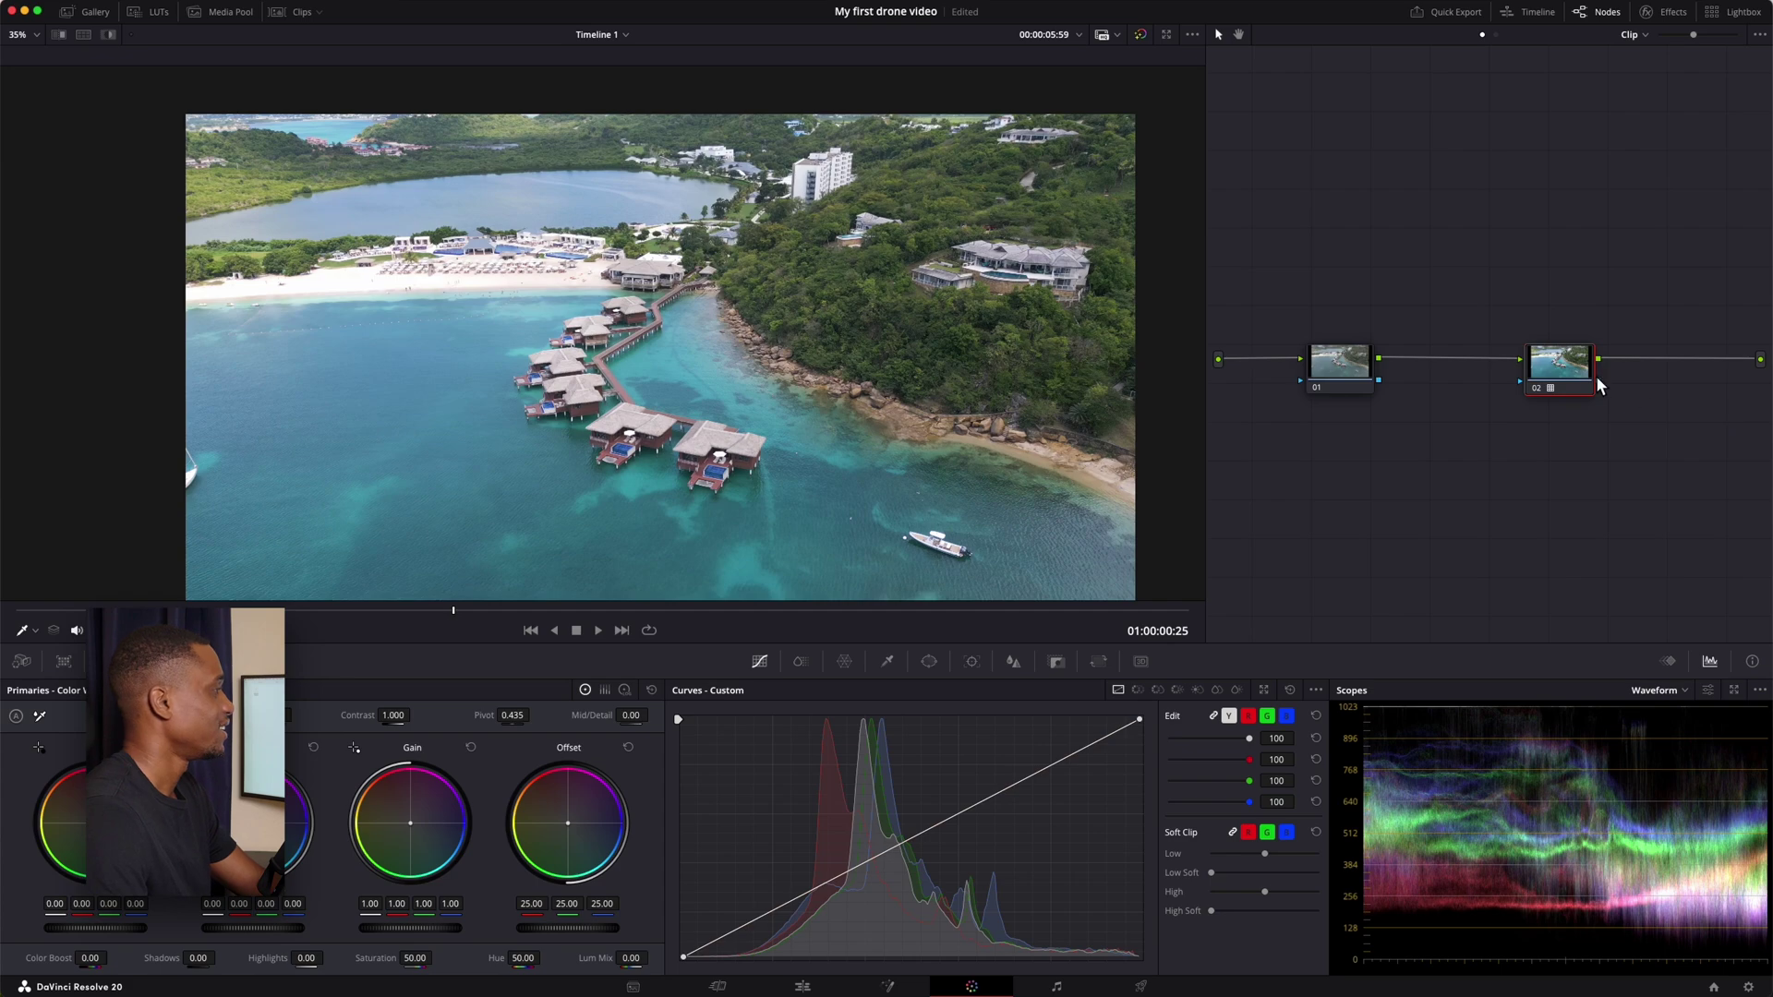
# Drag node 02 rightward, close to the graph output.
pyautogui.moveTo(1597, 377); pyautogui.dragTo(1639, 362)
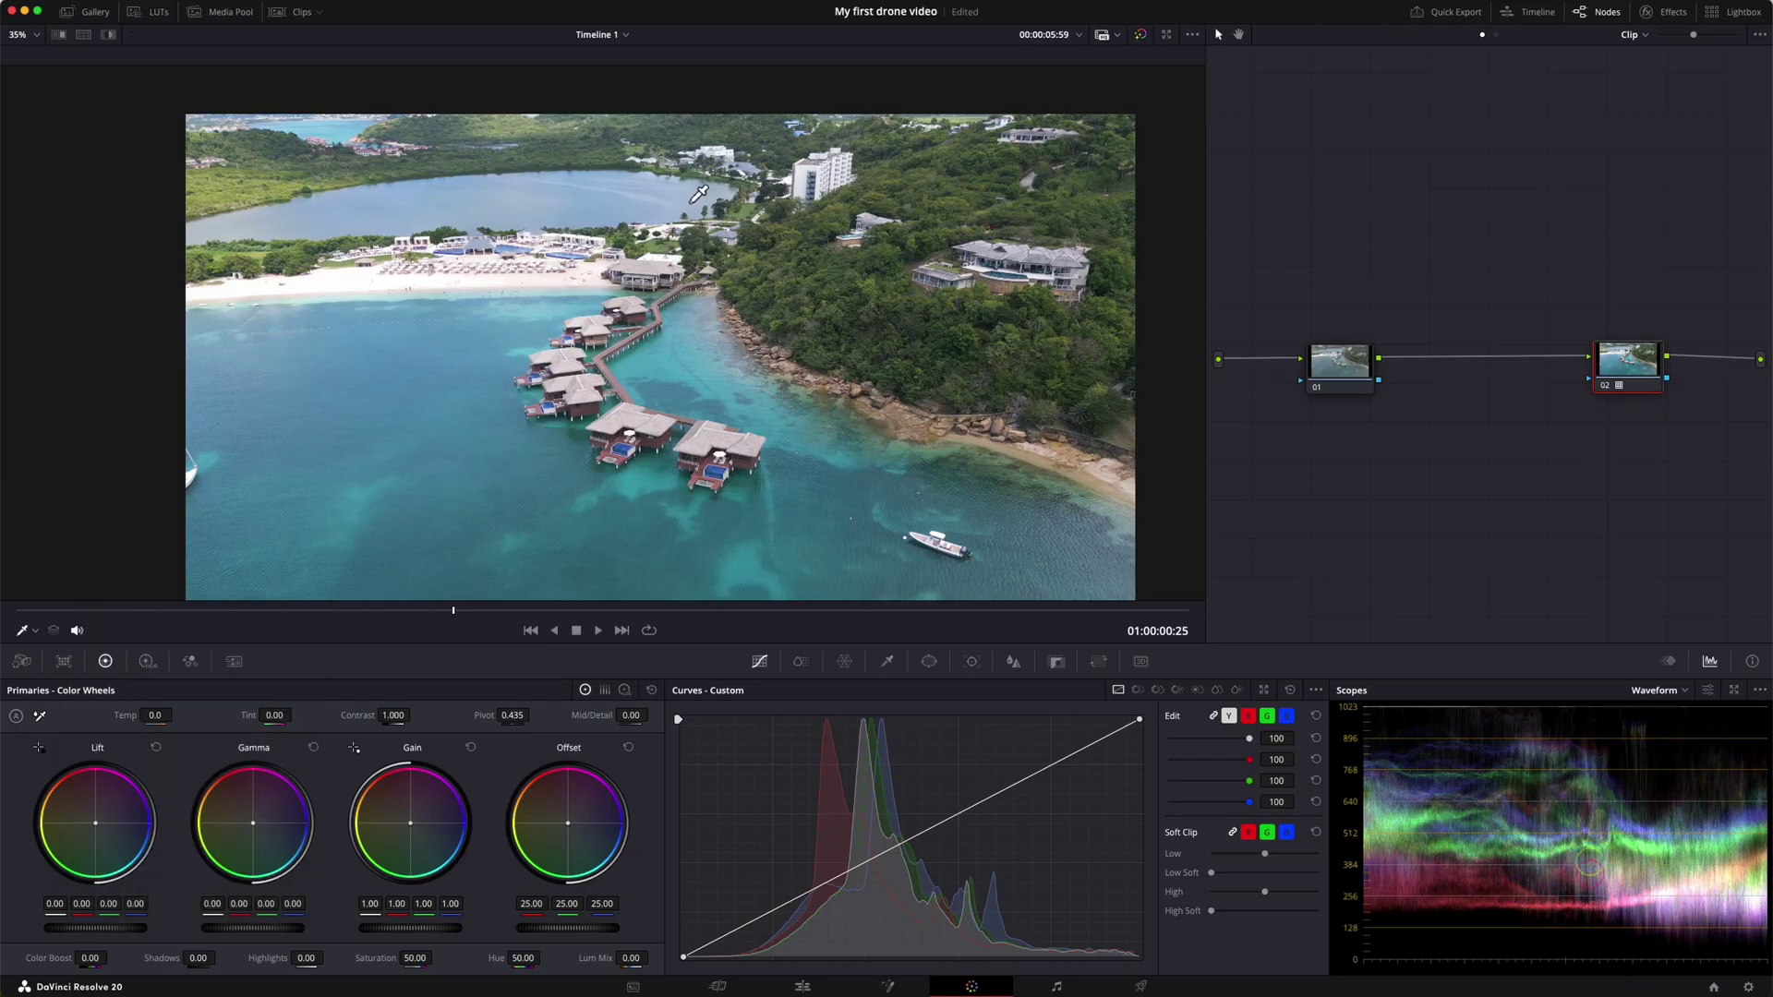
# On clip 02, add a serial node after the first one and apply the LUT.
pyautogui.click(282, 13)
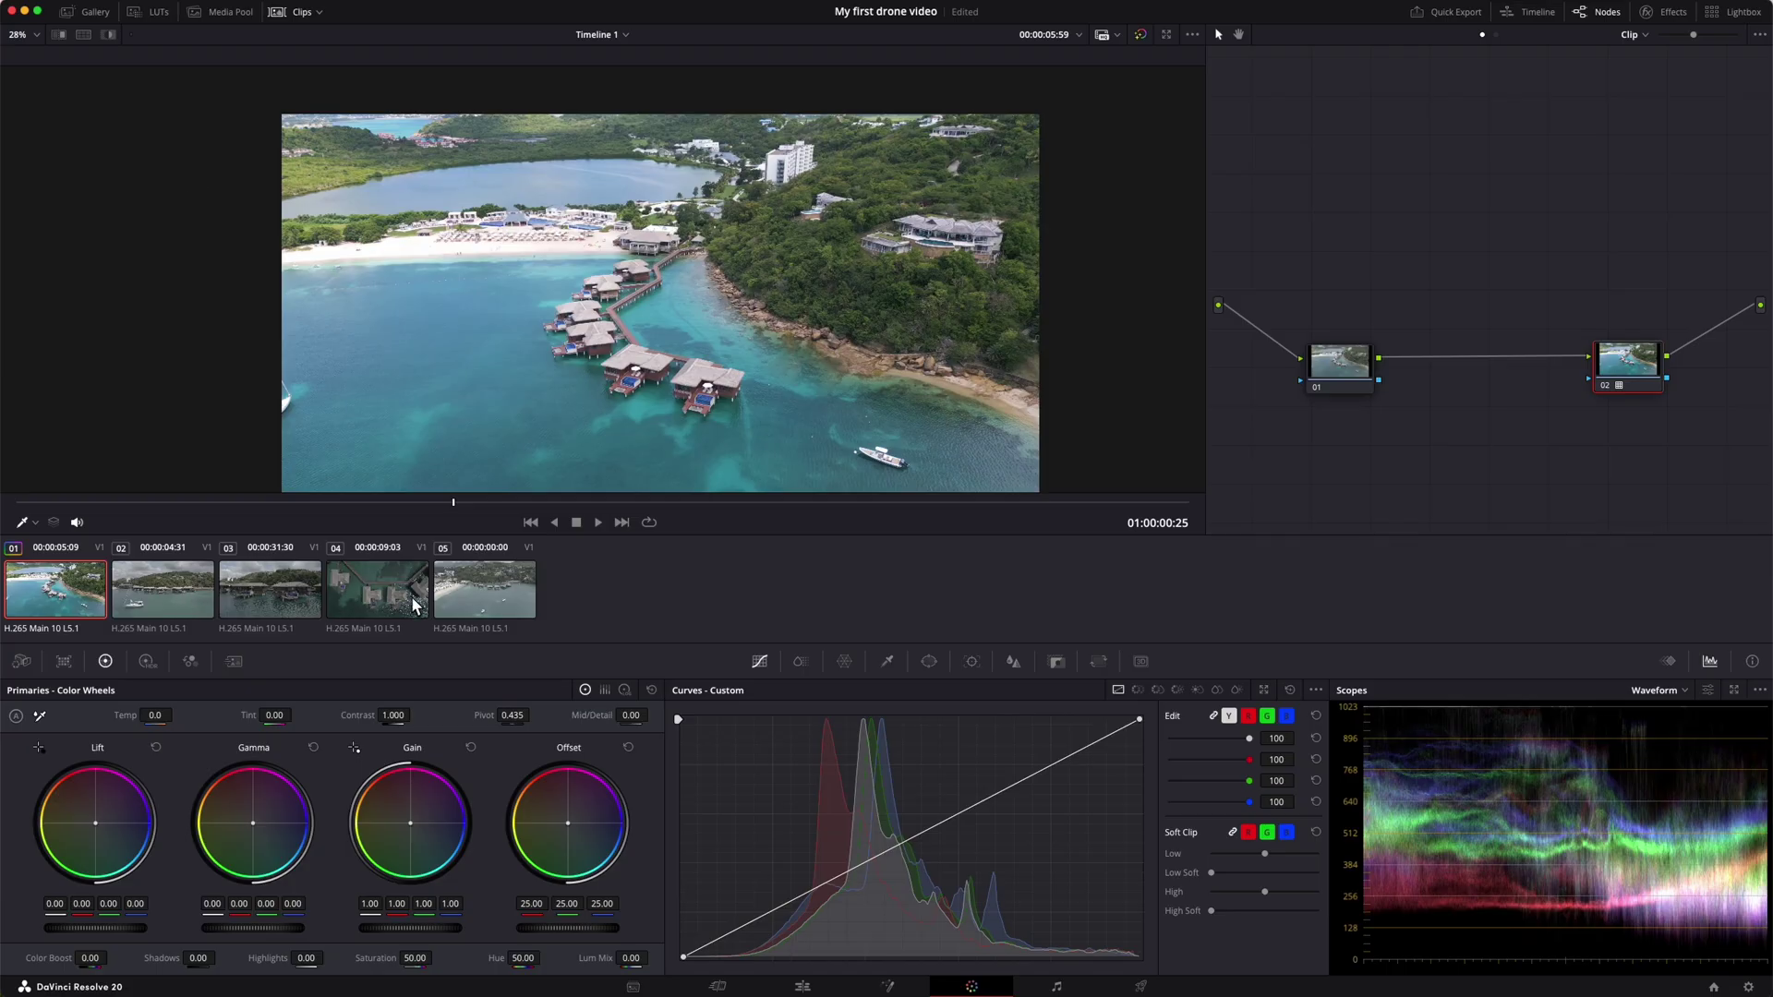
pyautogui.click(159, 579)
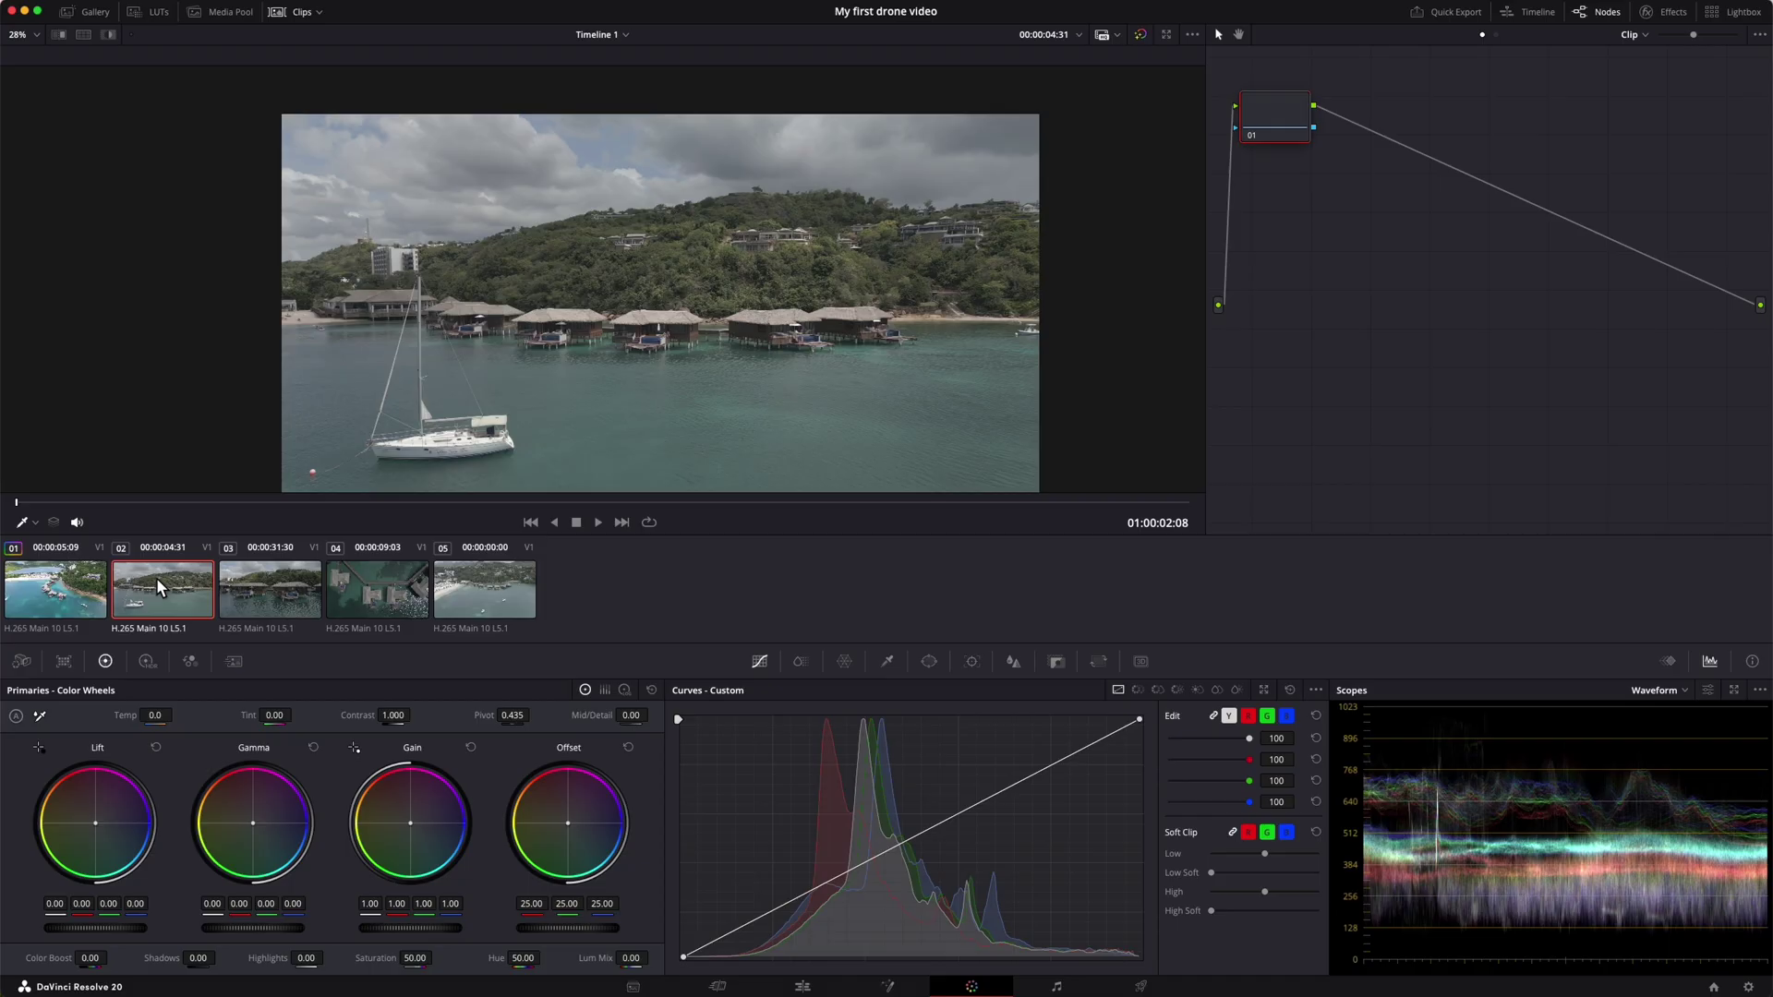
pyautogui.moveTo(1262, 137); pyautogui.dragTo(1312, 331)
pyautogui.rightClick(1321, 324)
pyautogui.click(1340, 357)
pyautogui.rightClick(1598, 308)
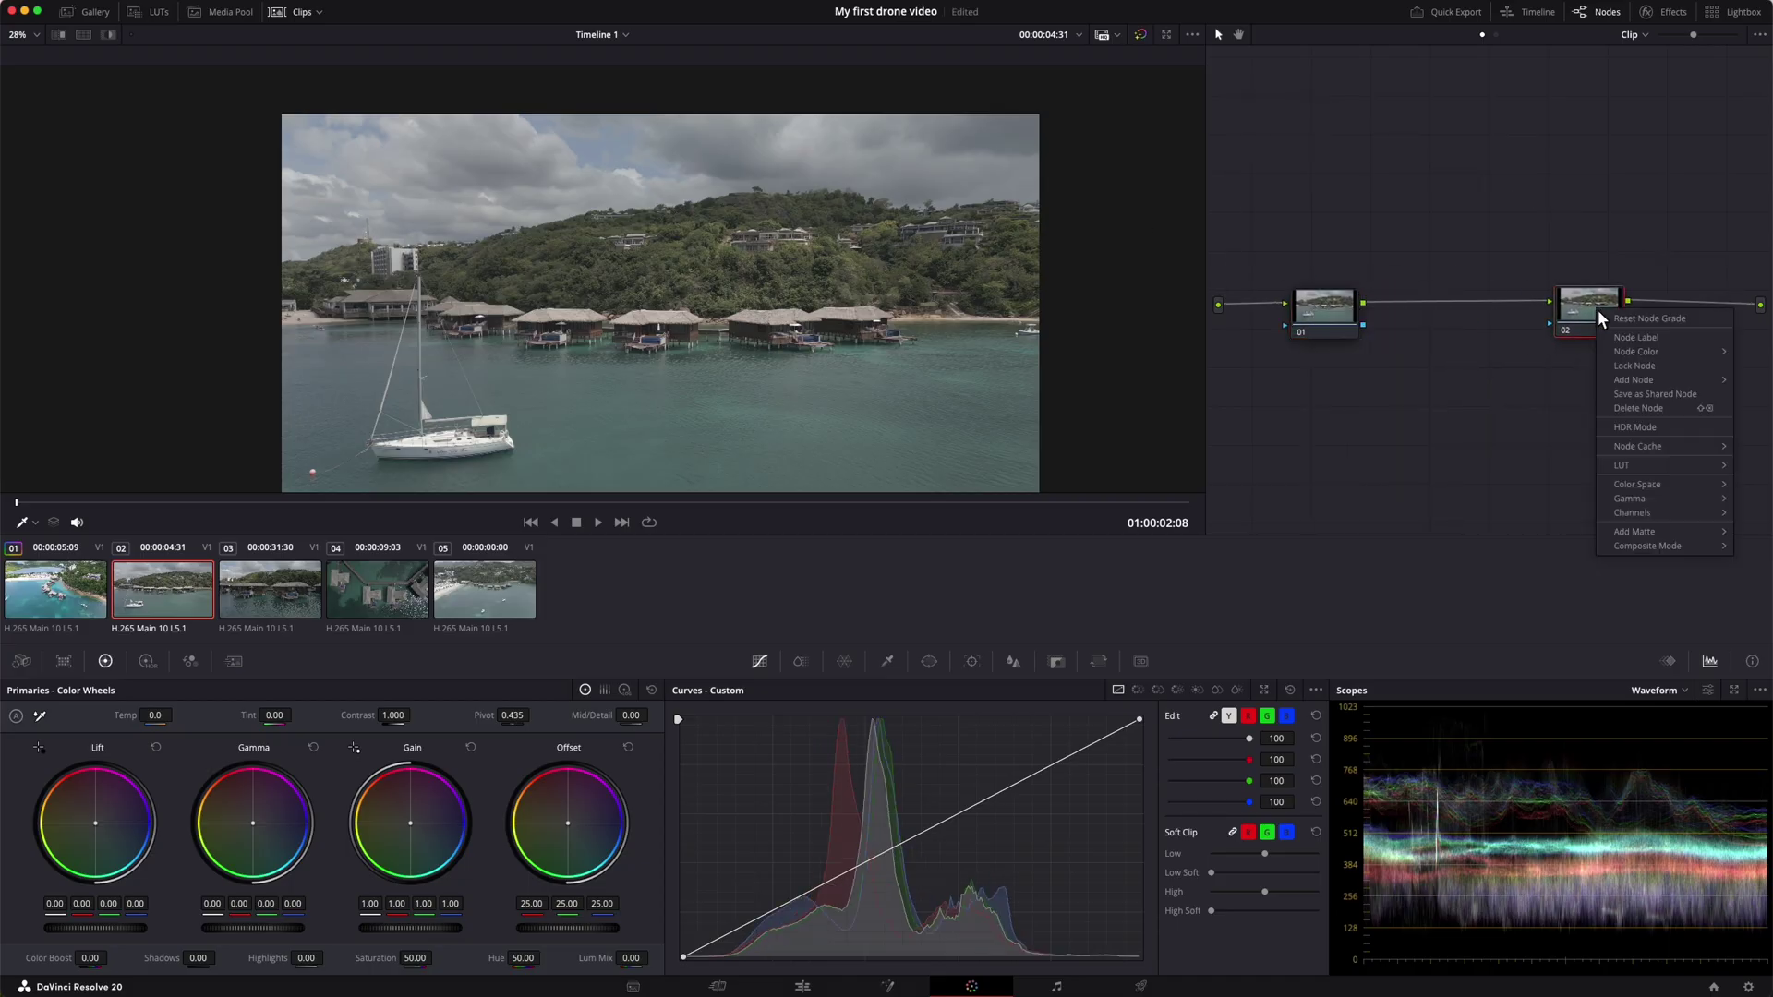
pyautogui.click(1625, 634)
# Give clip 03 a serial LUT node, then check clip 02's result.
pyautogui.click(270, 588)
pyautogui.moveTo(1274, 119); pyautogui.dragTo(1345, 305)
pyautogui.rightClick(1357, 314)
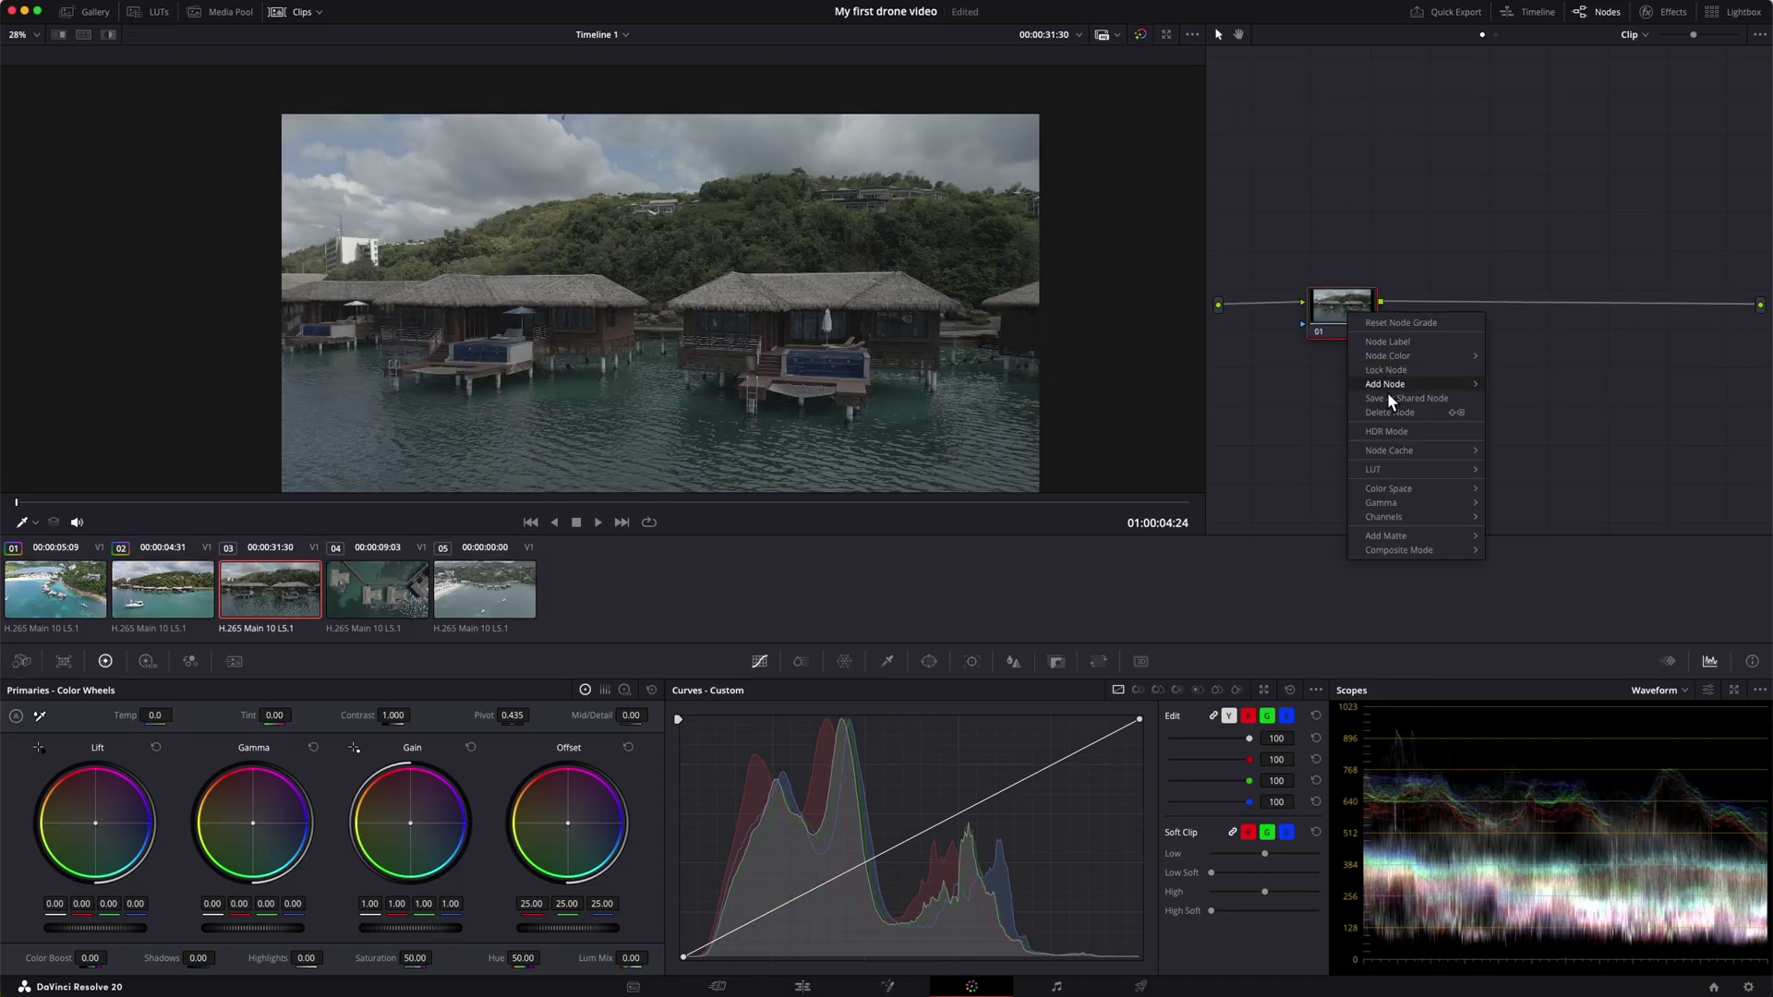
pyautogui.click(1384, 351)
pyautogui.rightClick(1468, 314)
pyautogui.click(1639, 535)
pyautogui.click(163, 549)
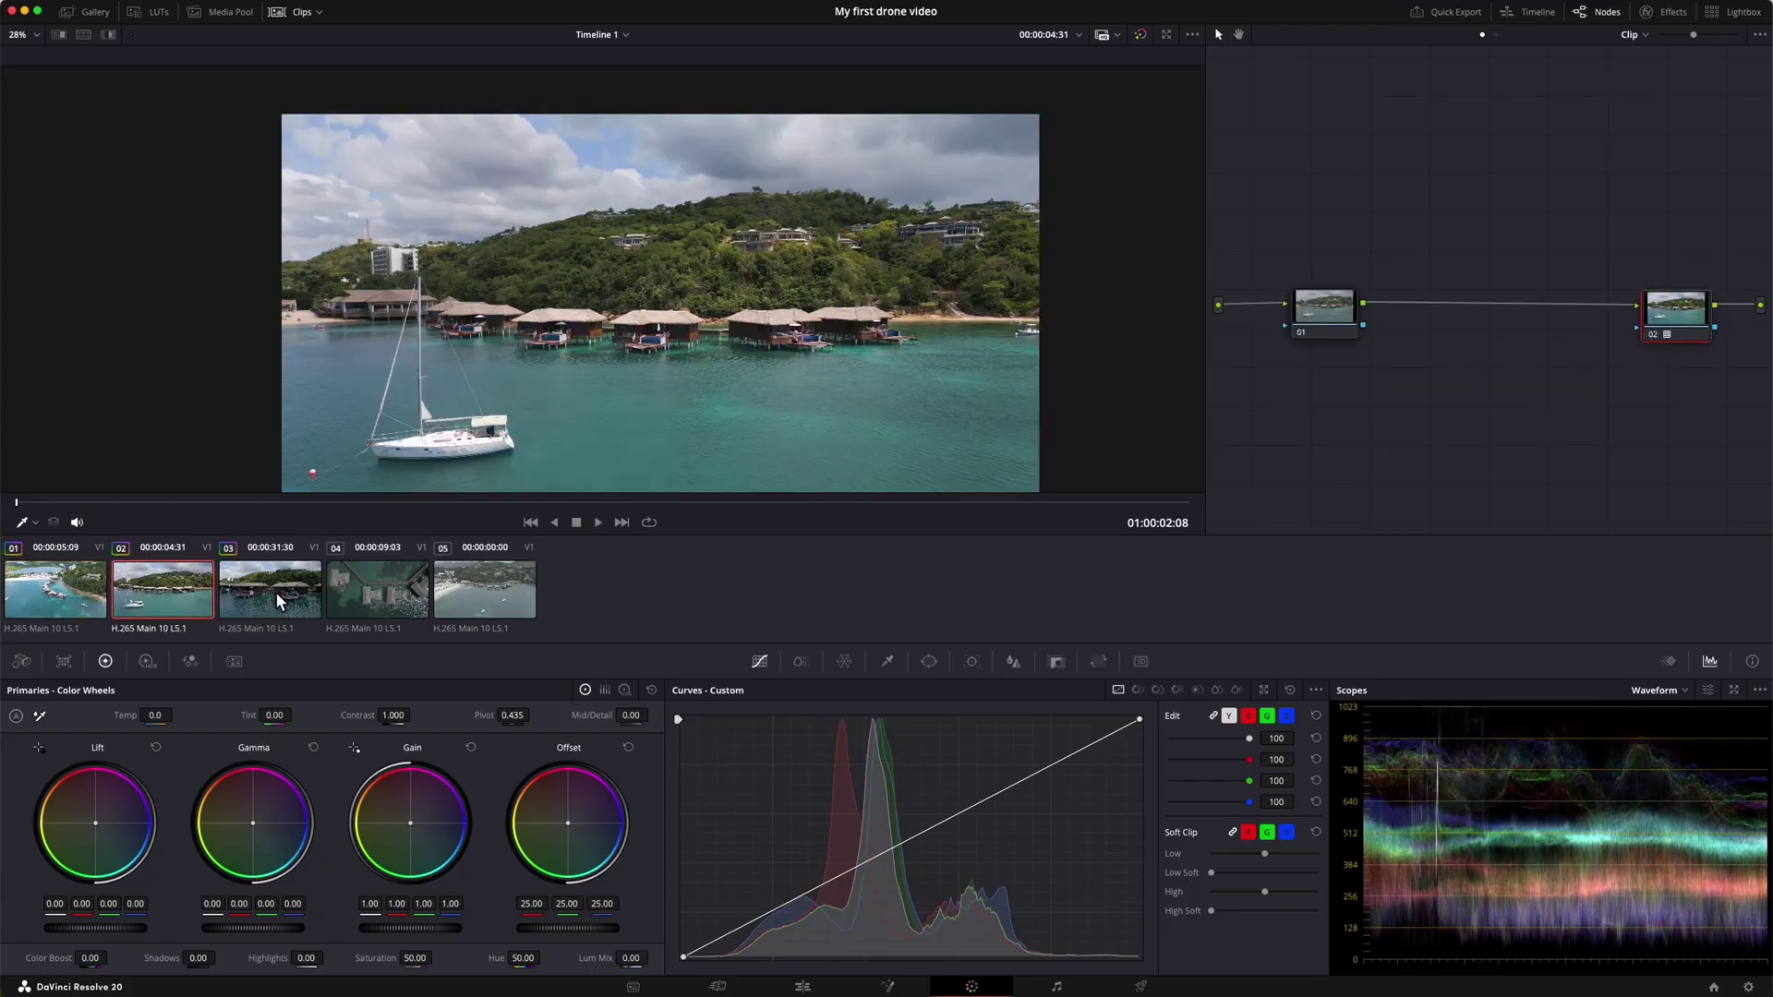
pyautogui.click(277, 591)
# Add a serial node to clip 04 and apply the LUT to it.
pyautogui.click(378, 584)
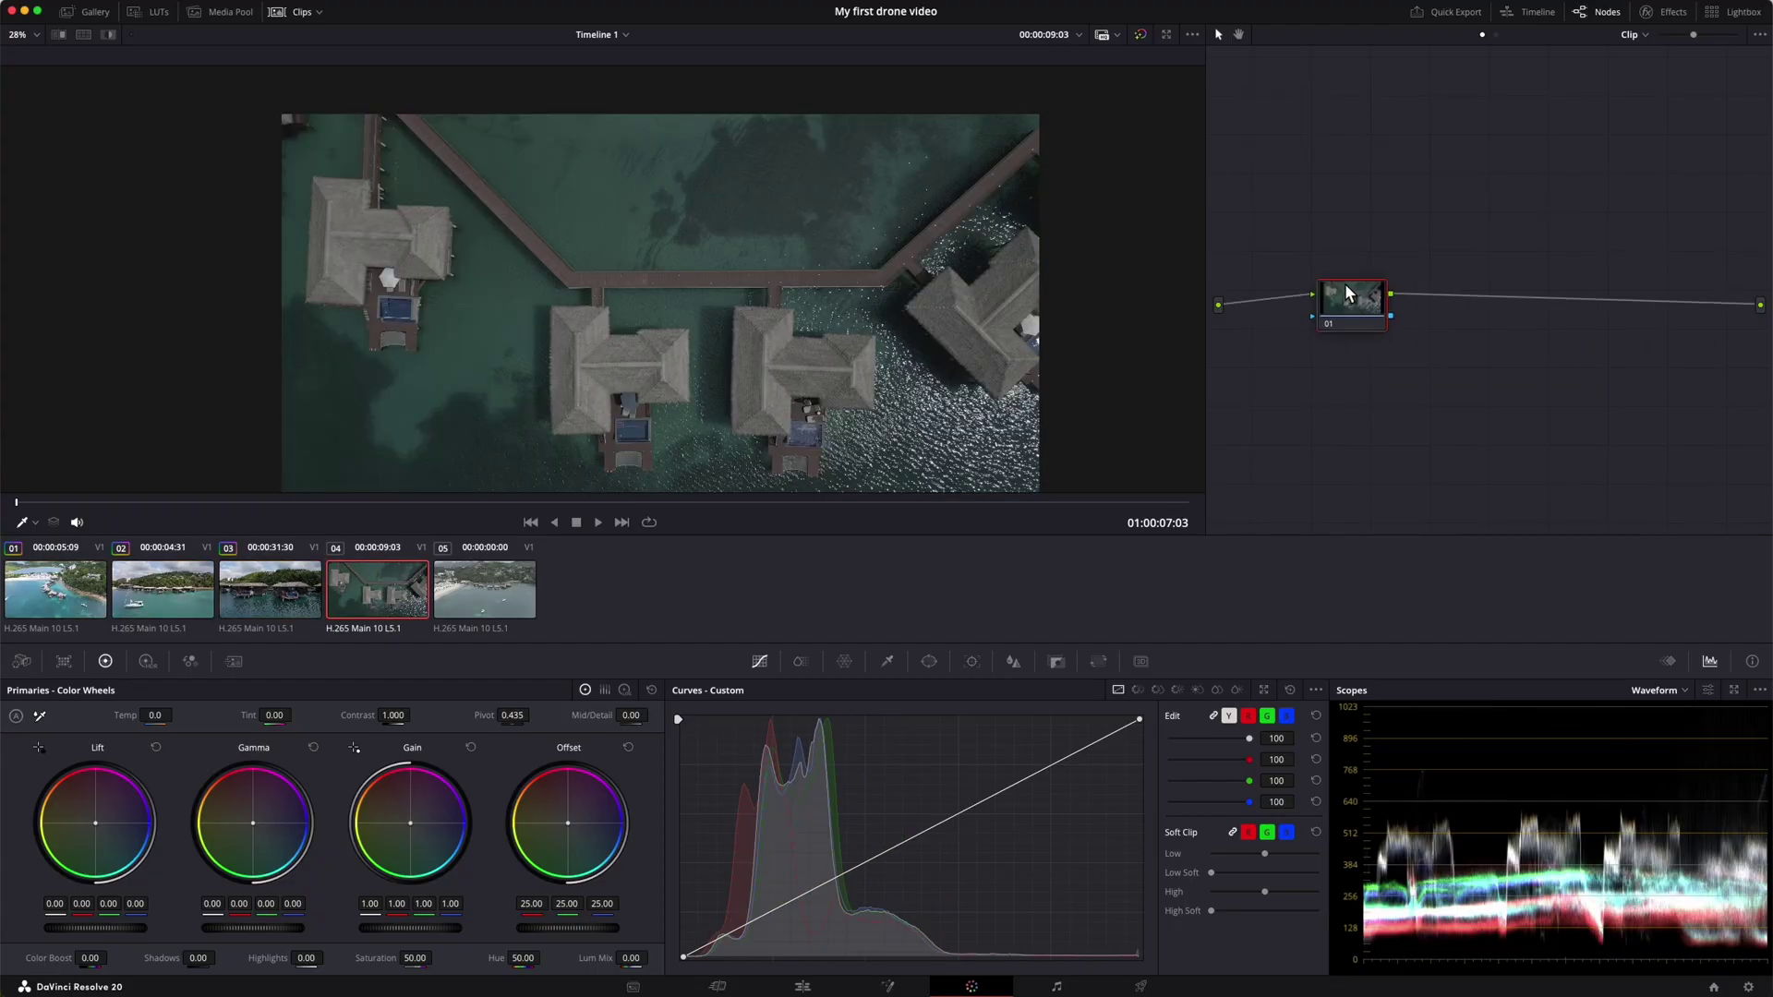
pyautogui.rightClick(1353, 303)
pyautogui.click(1523, 379)
pyautogui.rightClick(1457, 319)
pyautogui.click(1575, 637)
# Add a serial node to clip 05, then step back to clip 02.
pyautogui.click(484, 588)
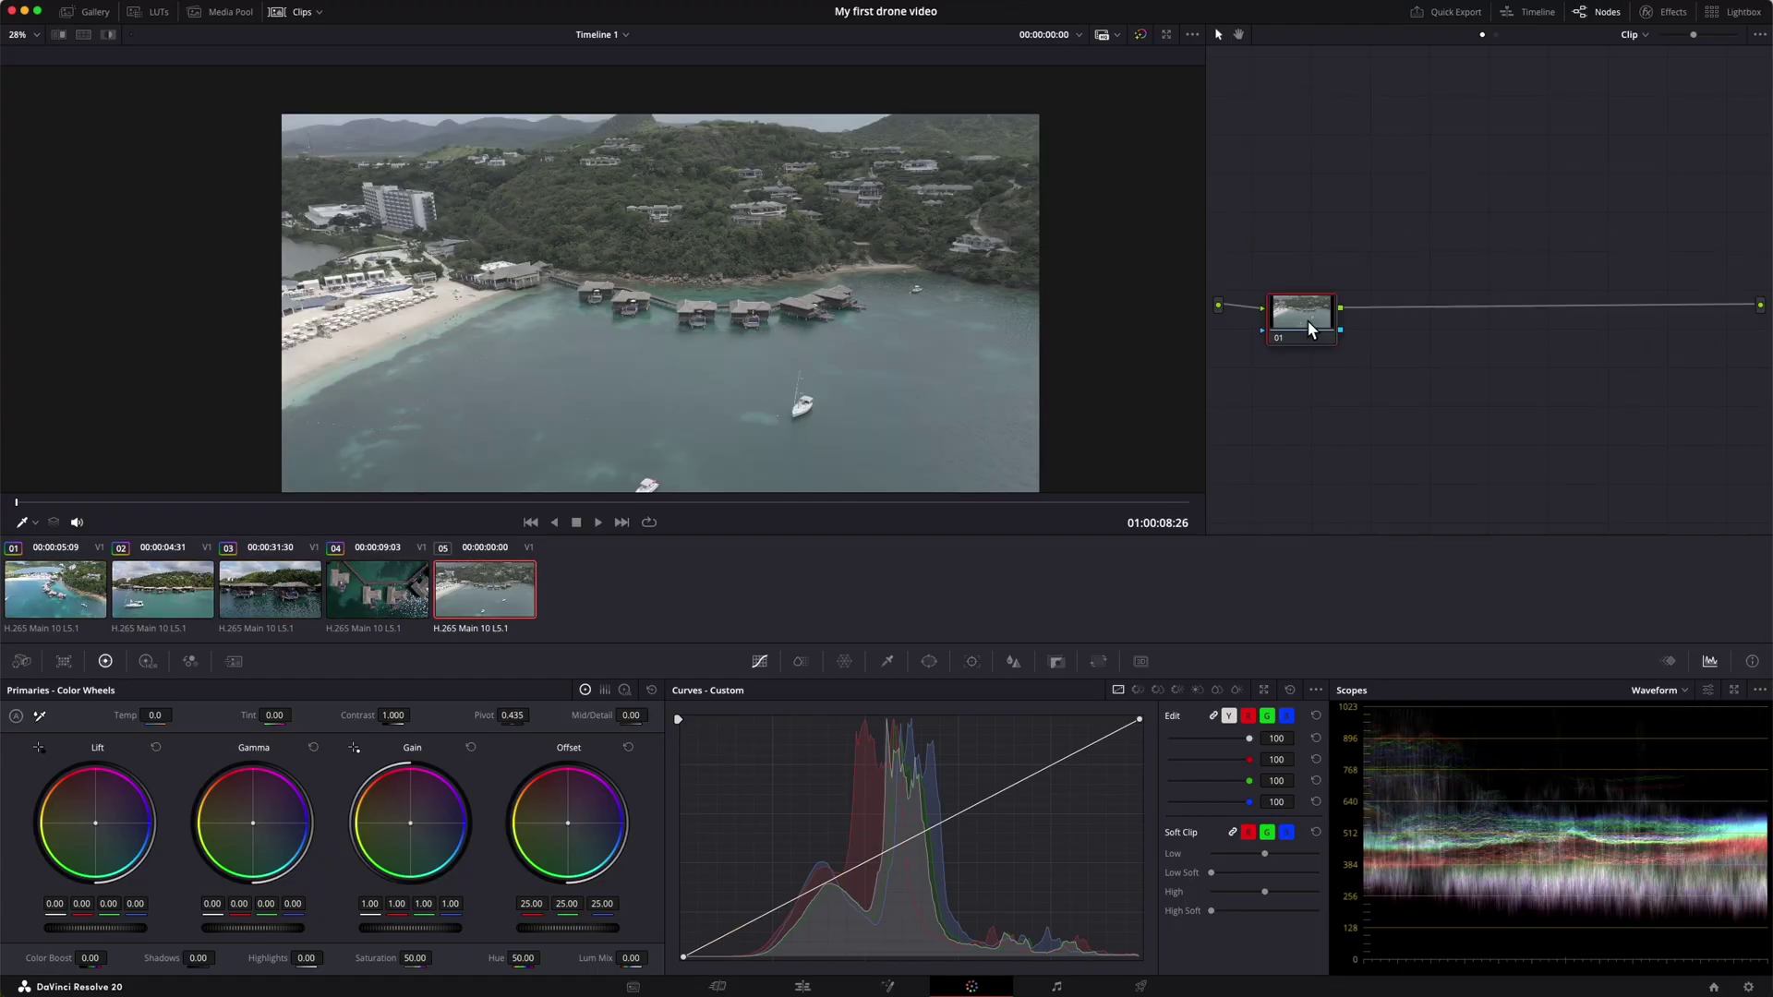
pyautogui.rightClick(1307, 319)
pyautogui.click(1459, 395)
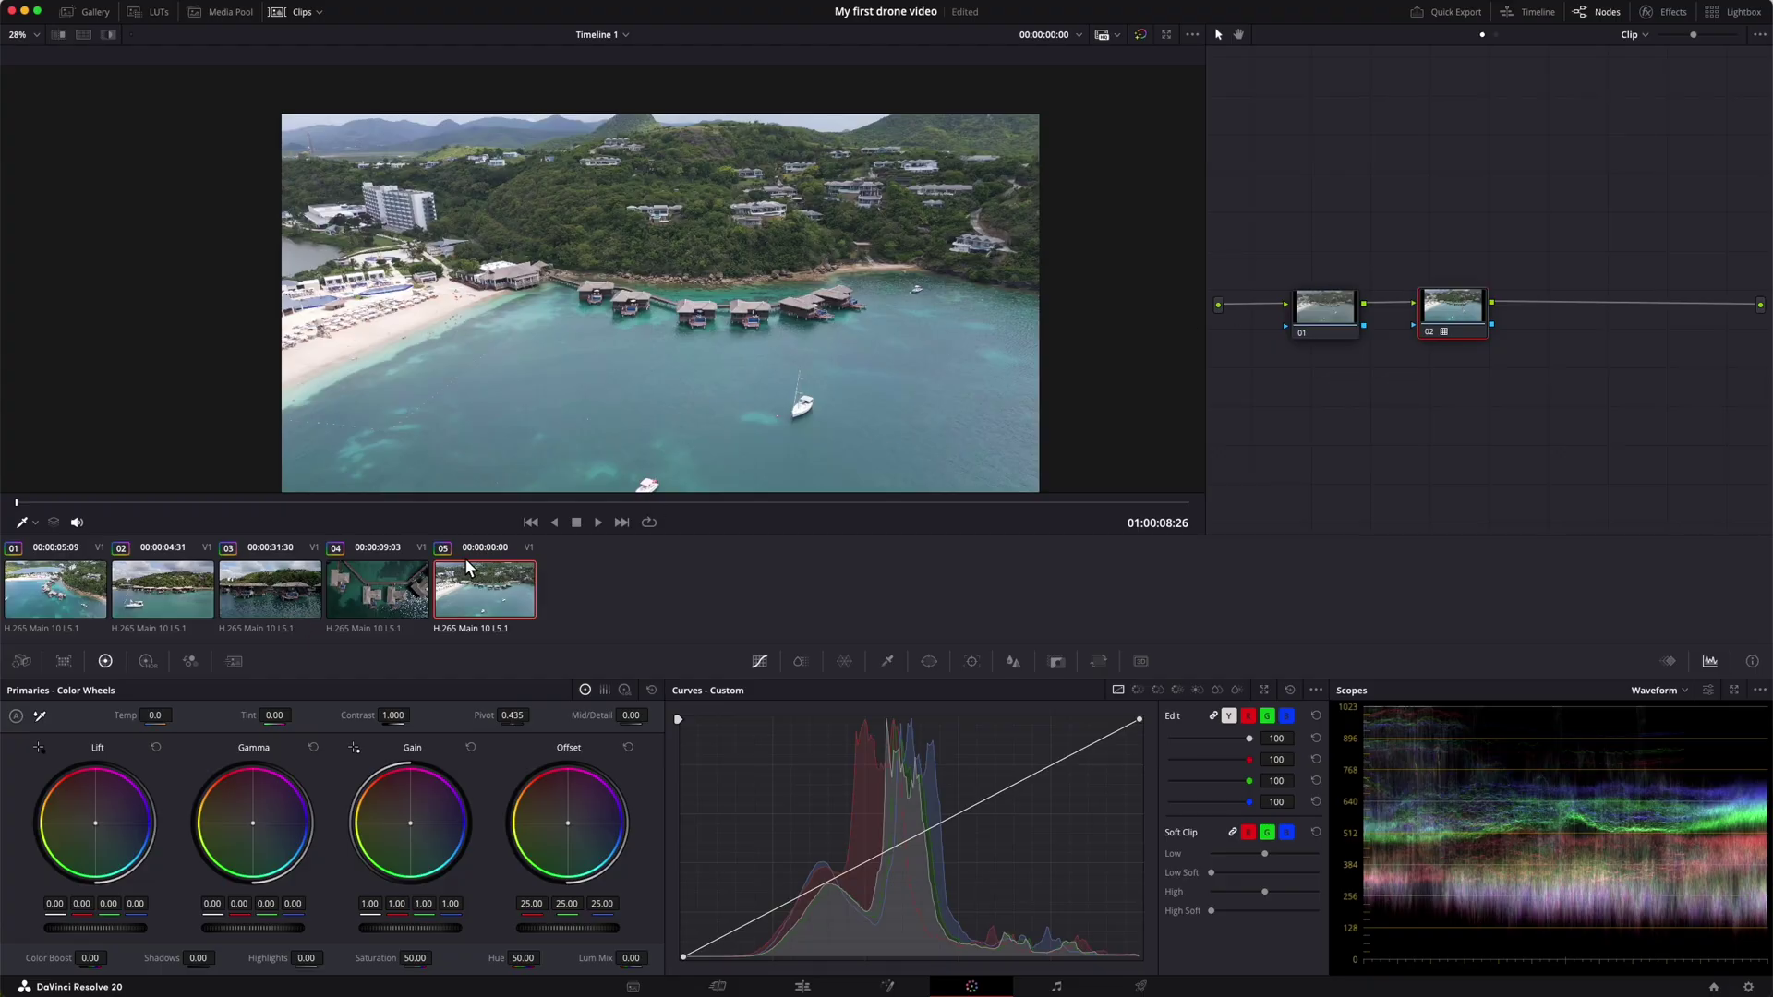
pyautogui.press('Up')
pyautogui.press('Up')
pyautogui.press('Up')
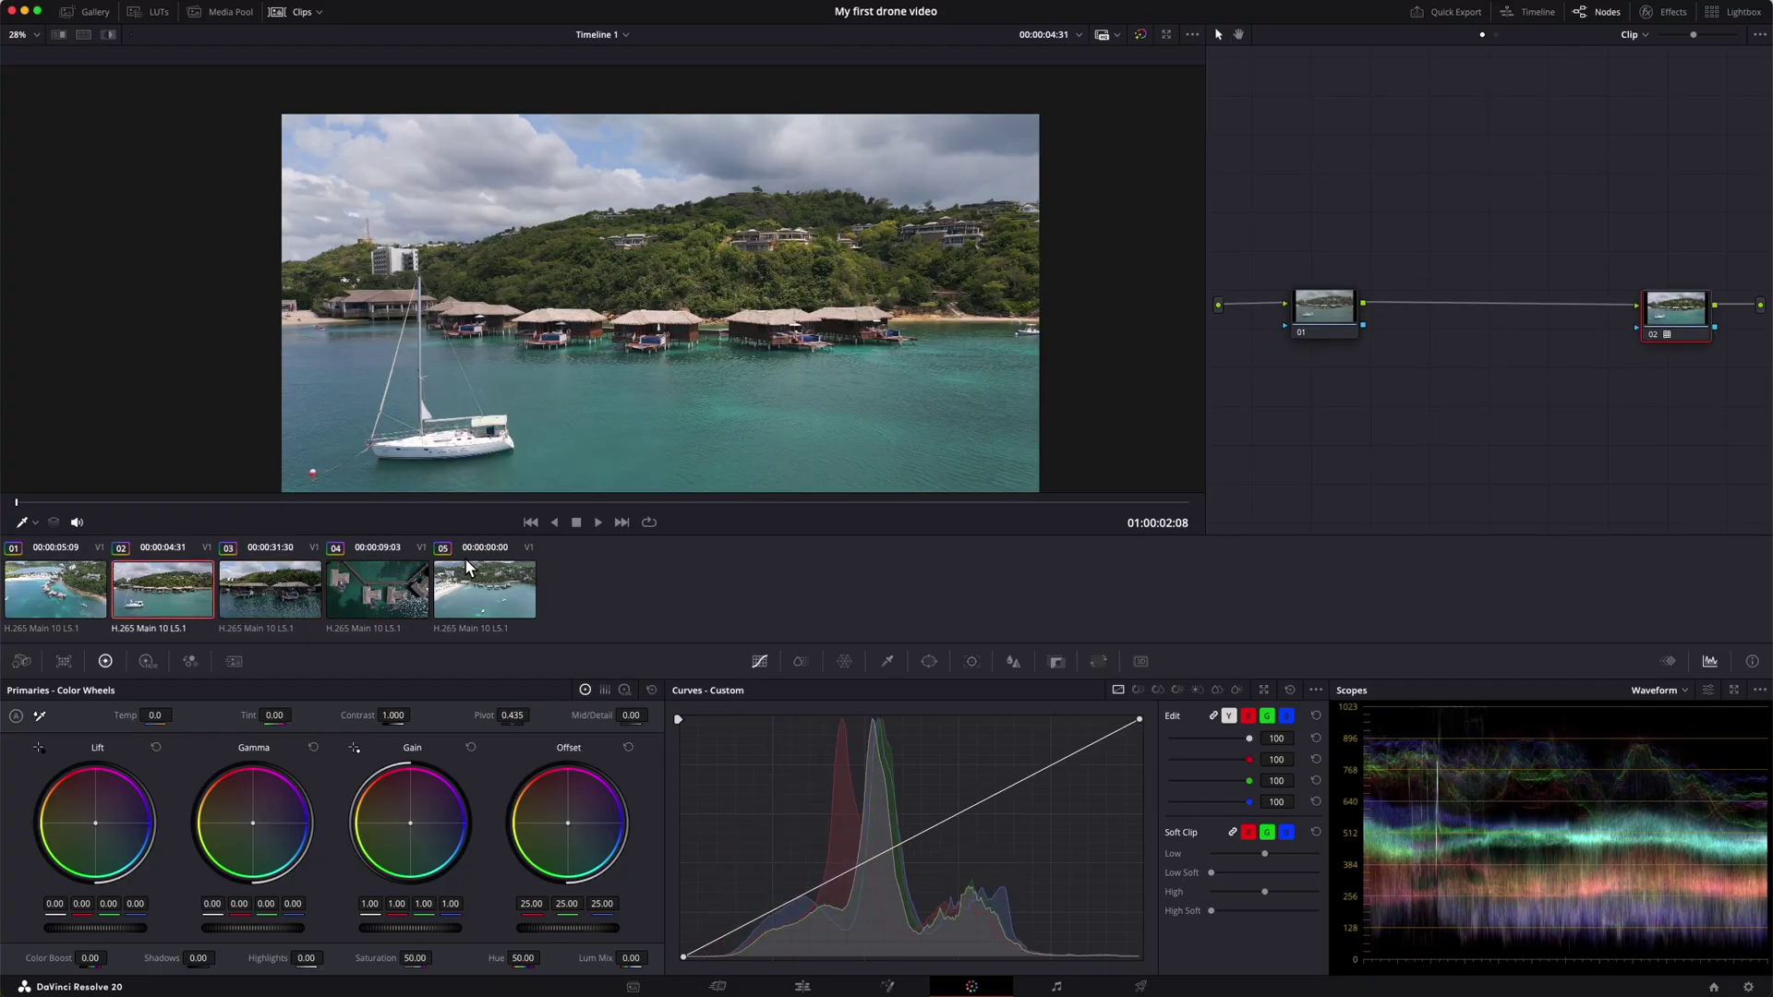
pyautogui.press('Up')
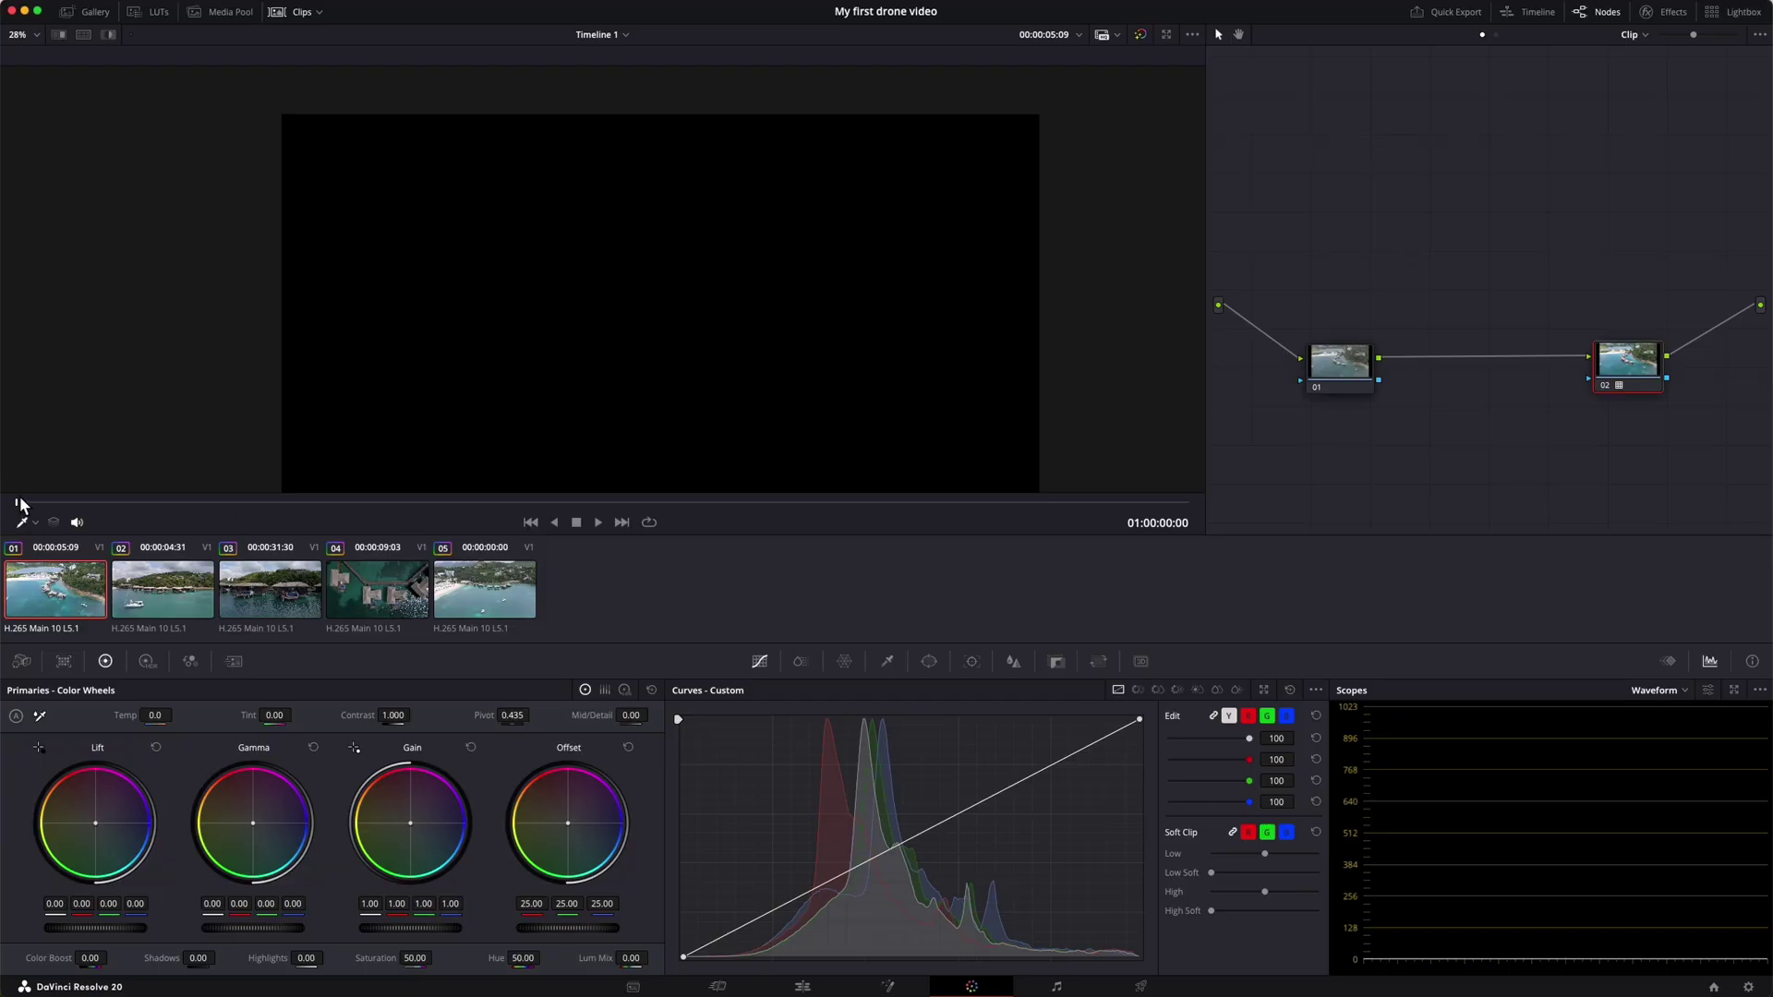
# Scrub through clip 01's footage and select its first node for grading.
pyautogui.moveTo(20, 504); pyautogui.dragTo(522, 503)
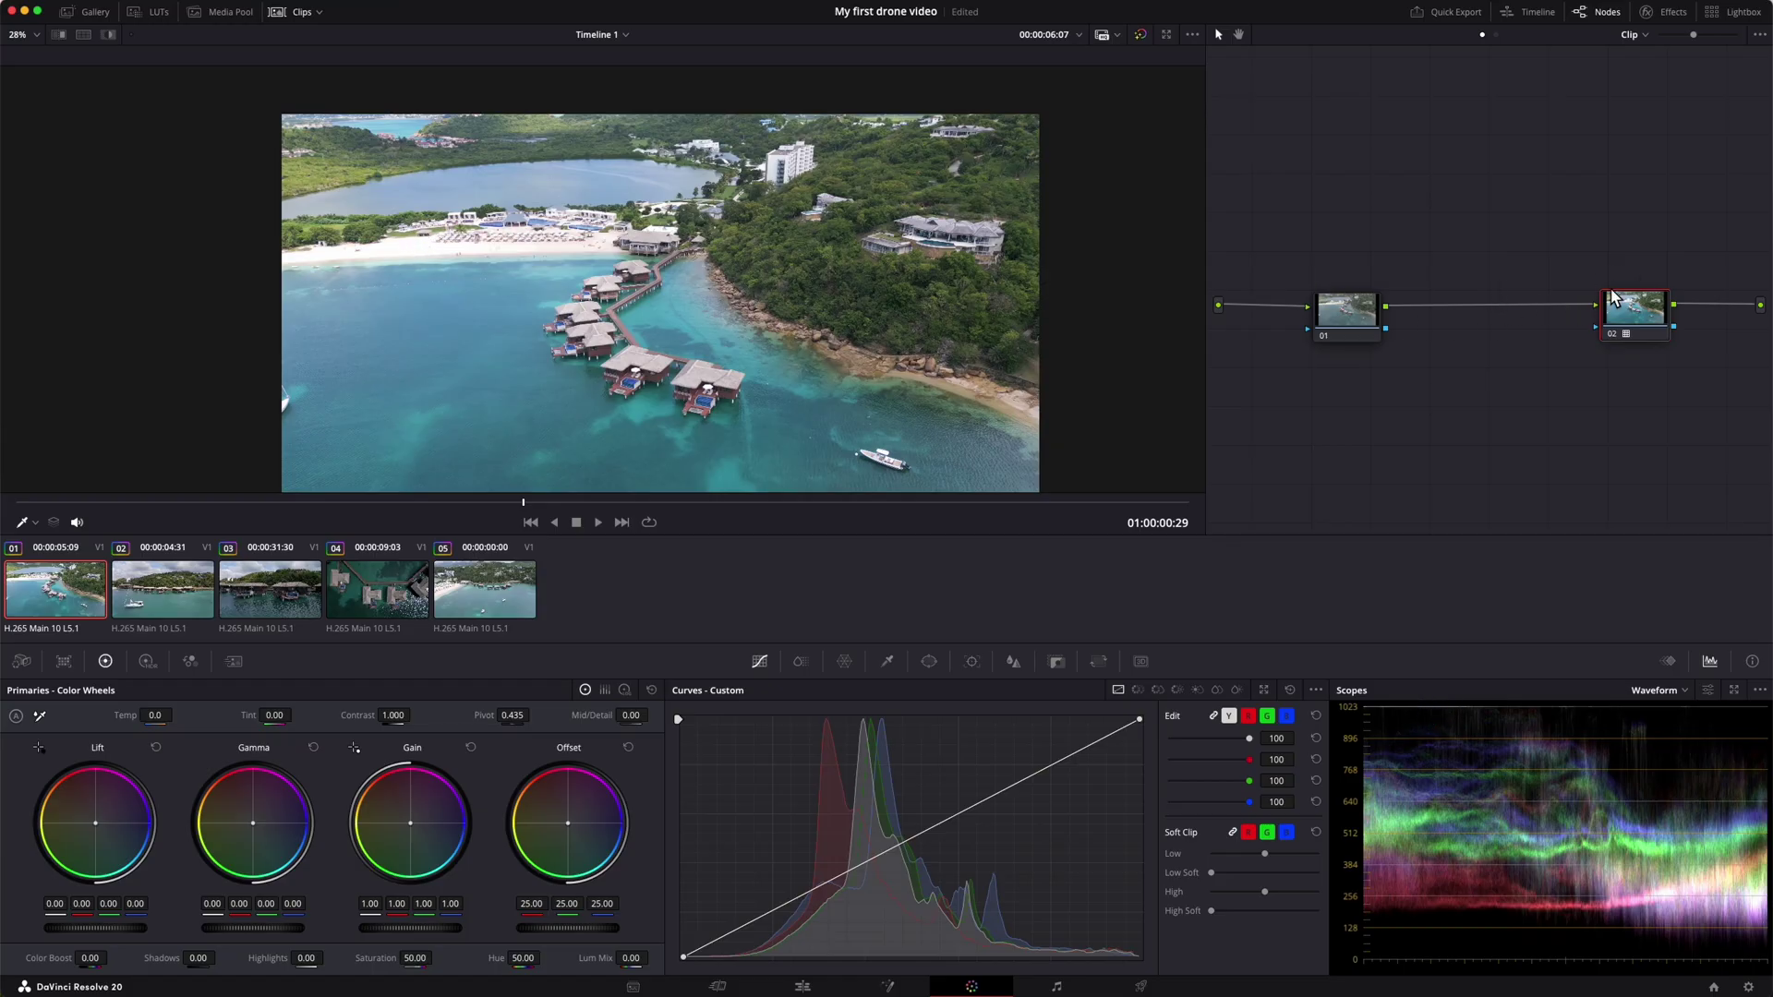
pyautogui.click(1367, 314)
# Lower clip 01's first-node offset from 25.00 to 13.85 with the Offset jog bar.
pyautogui.moveTo(567, 928); pyautogui.dragTo(537, 928)
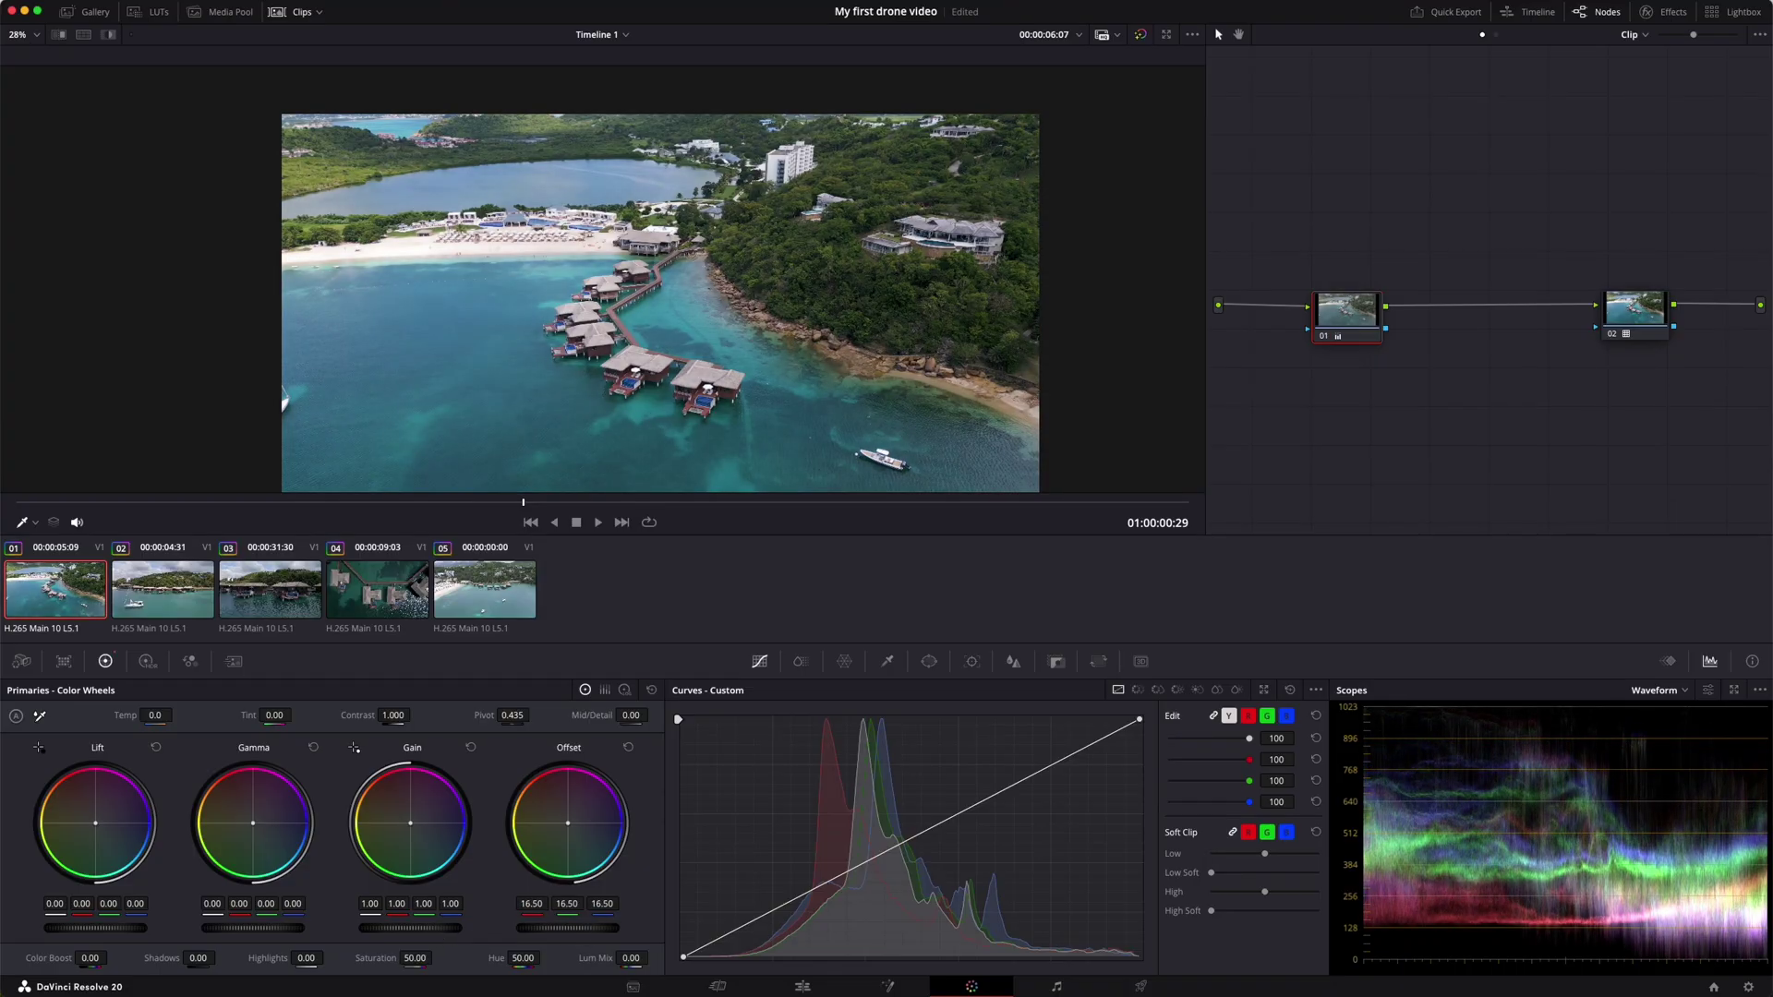
pyautogui.moveTo(568, 928); pyautogui.dragTo(525, 928)
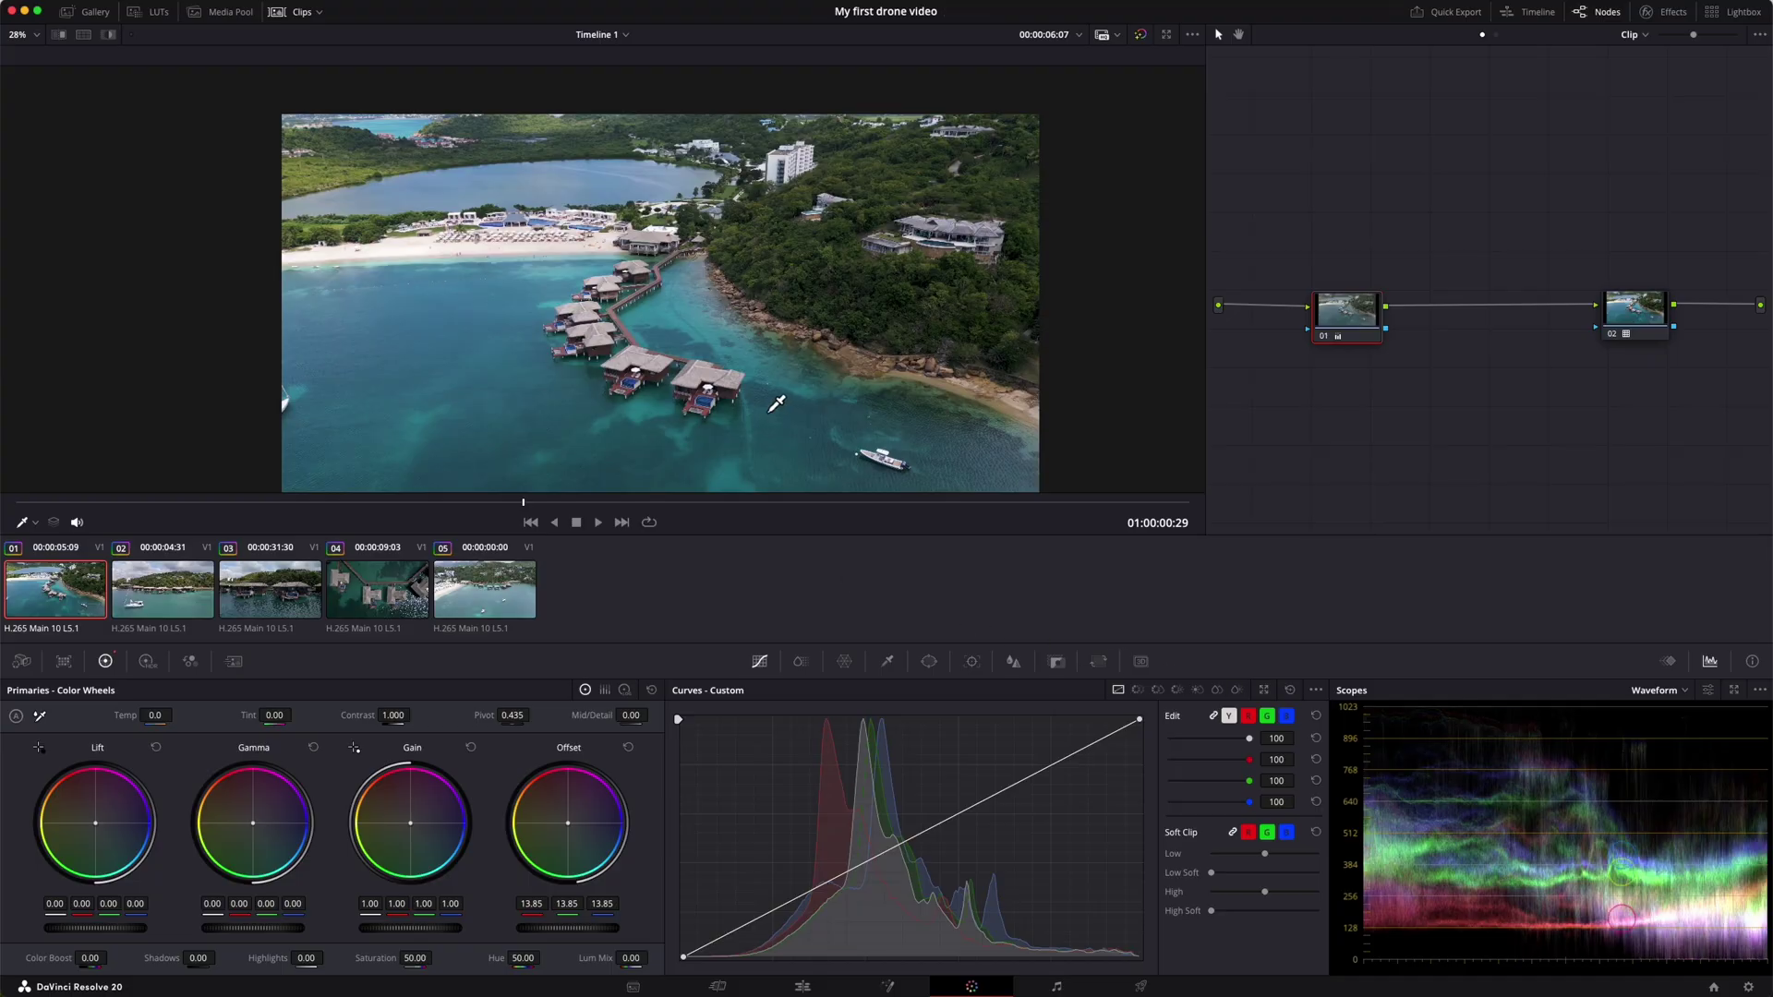
# Reset clip 01's offset to 25.00 and set its gain to 0.86.
pyautogui.moveTo(1736, 992)
pyautogui.click(628, 747)
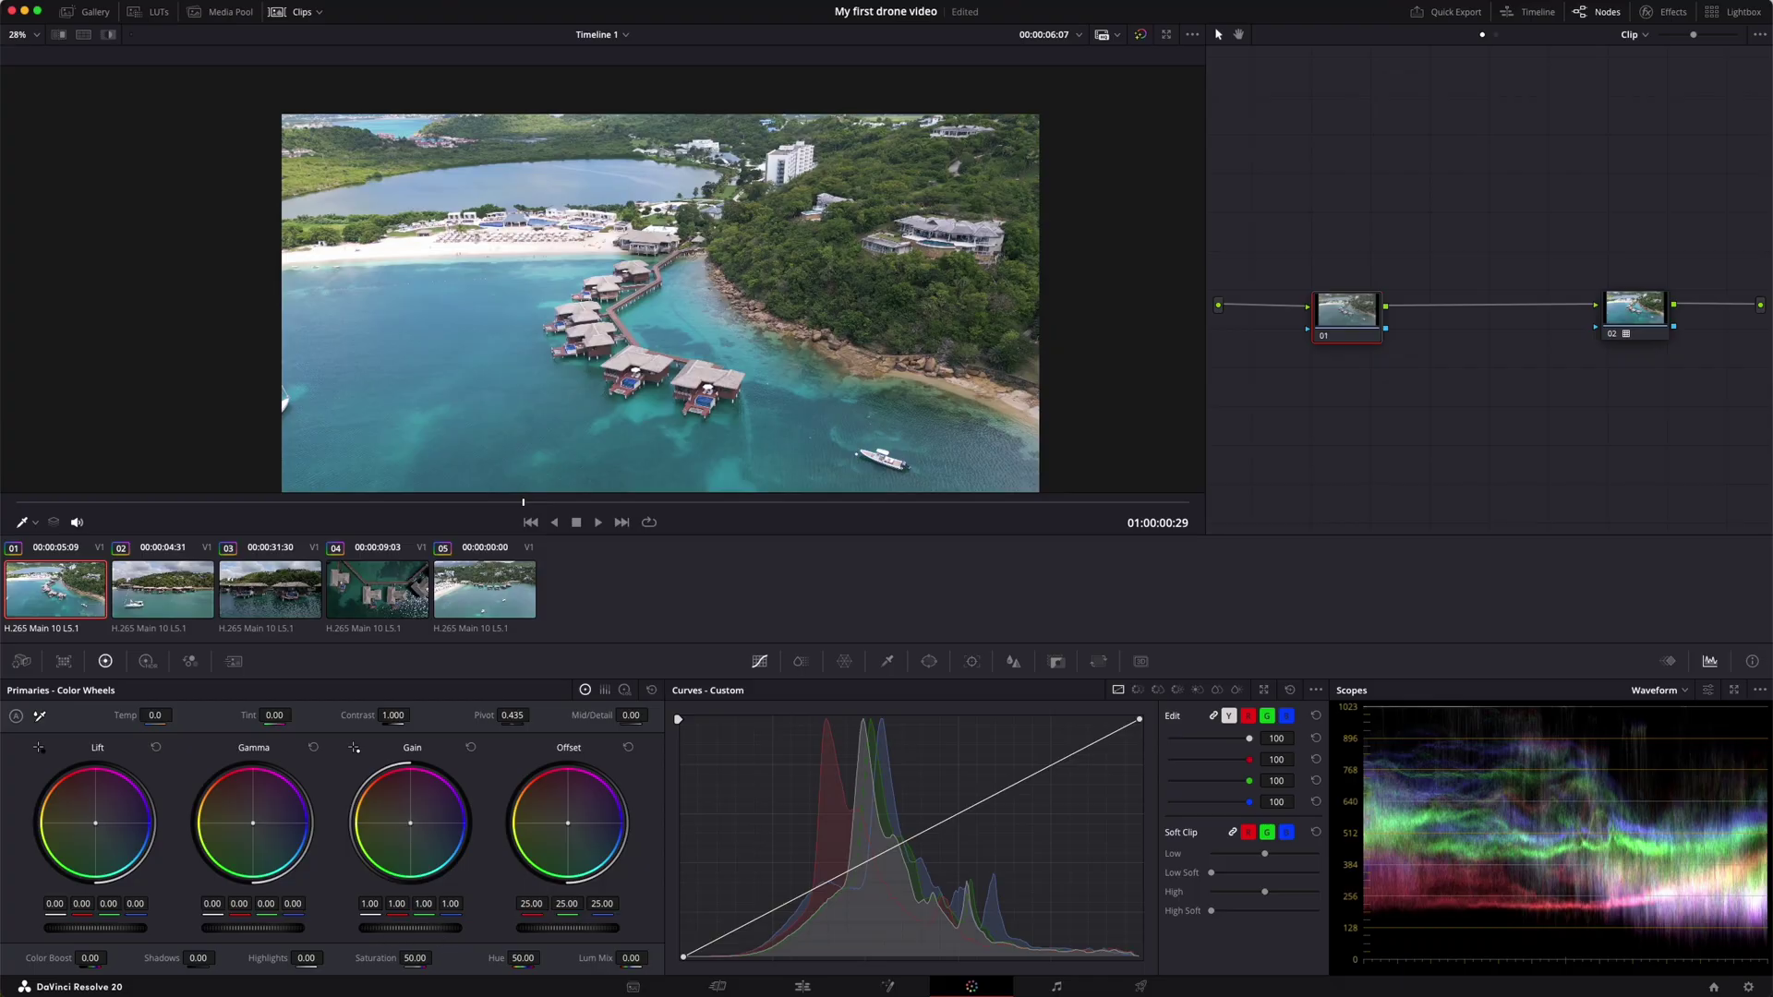
pyautogui.moveTo(407, 928); pyautogui.dragTo(418, 927)
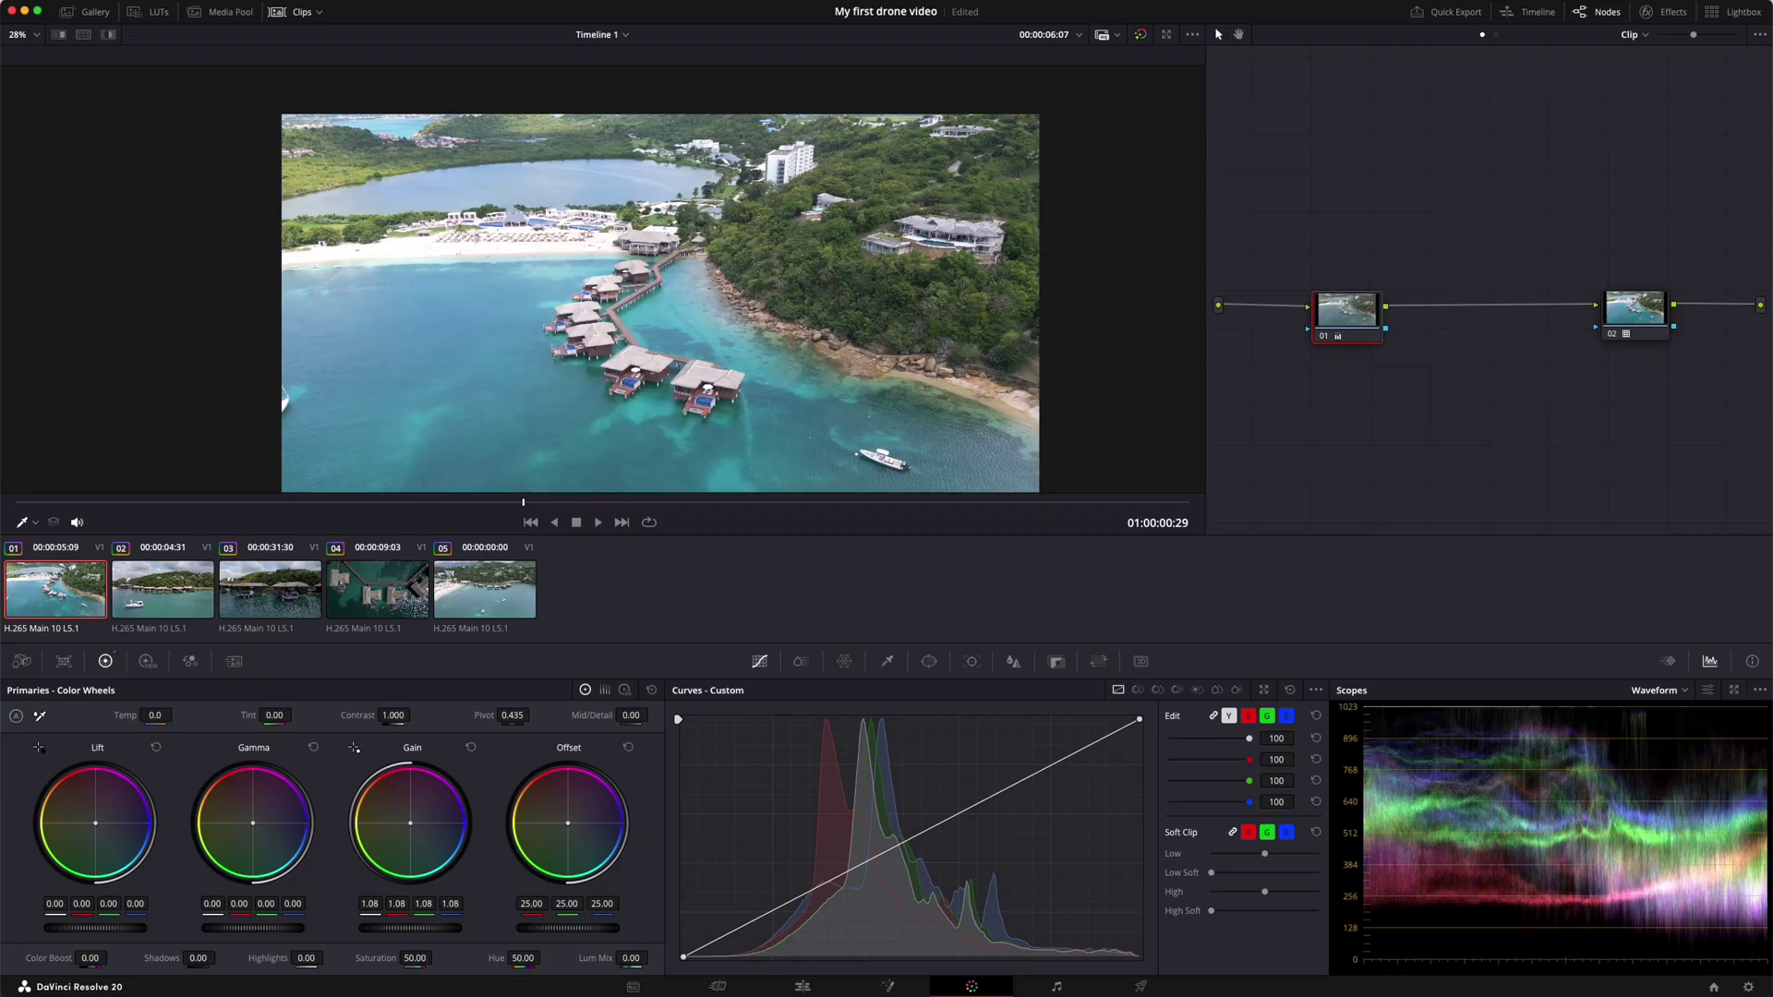
pyautogui.moveTo(417, 927)
pyautogui.mouseDown()
pyautogui.moveTo(432, 928)
pyautogui.moveTo(396, 928)
pyautogui.mouseUp()
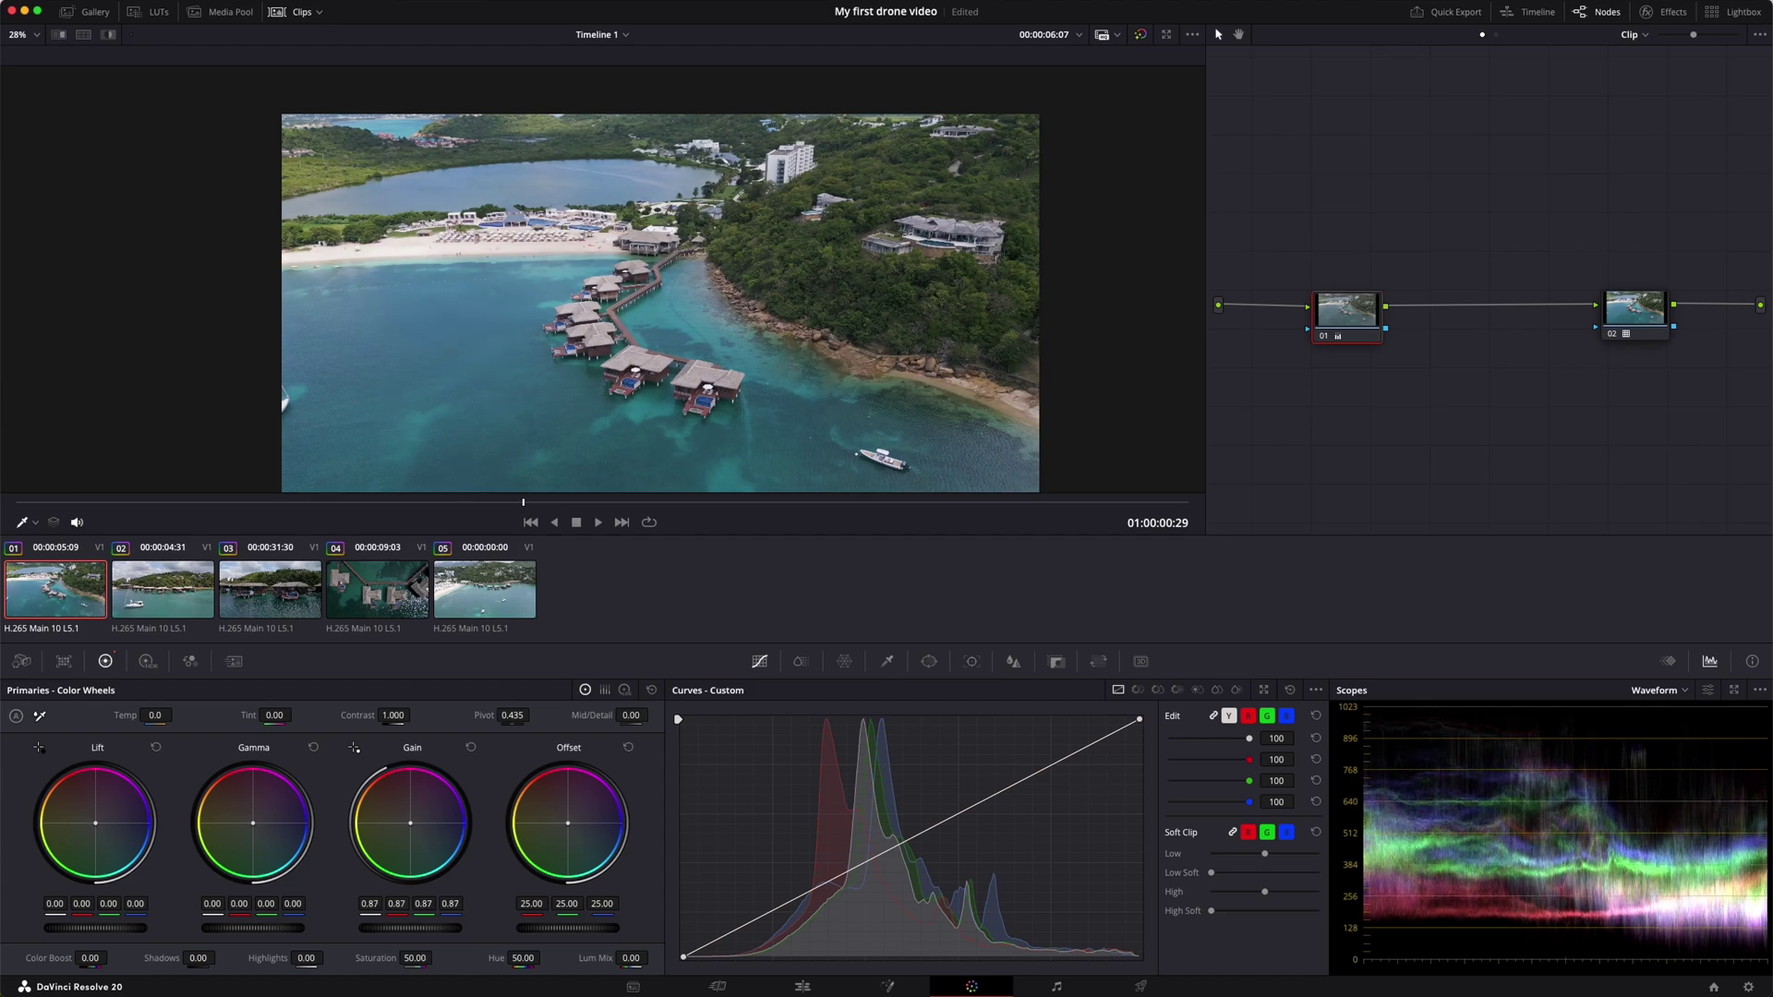
# Toggle clip 01's node 01 off and back on to compare the grade.
pyautogui.moveTo(1356, 314); pyautogui.dragTo(1318, 314)
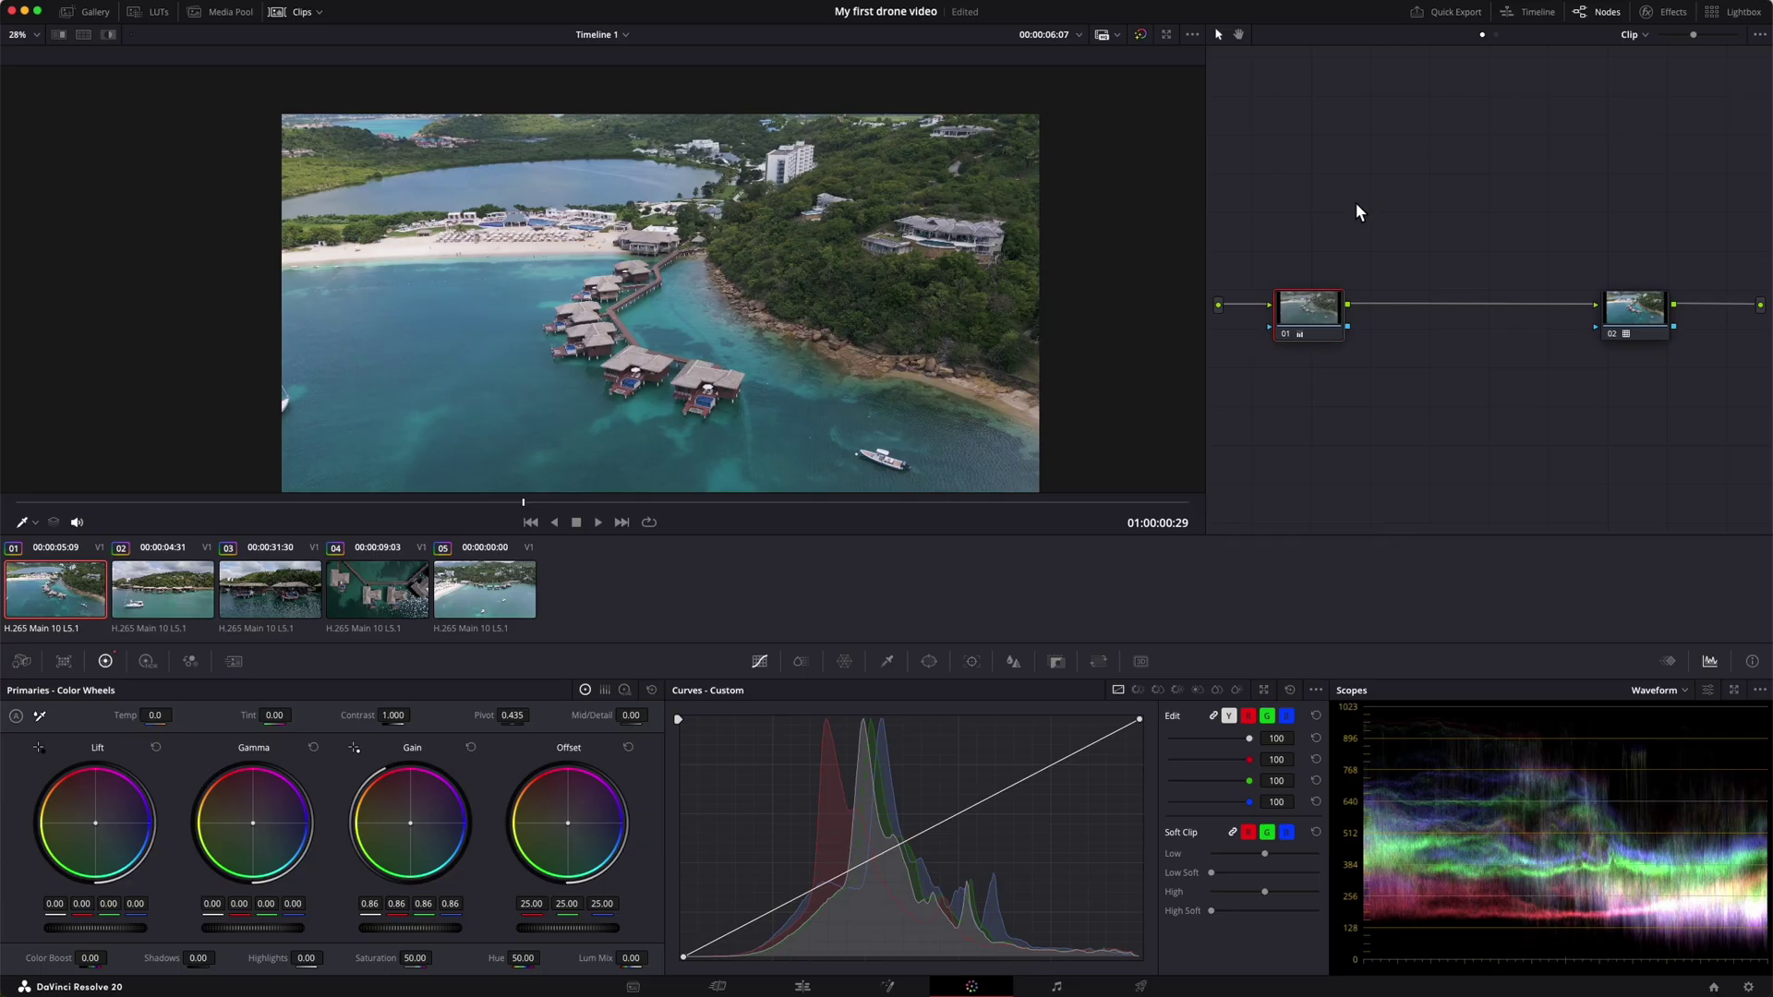
pyautogui.click(1287, 334)
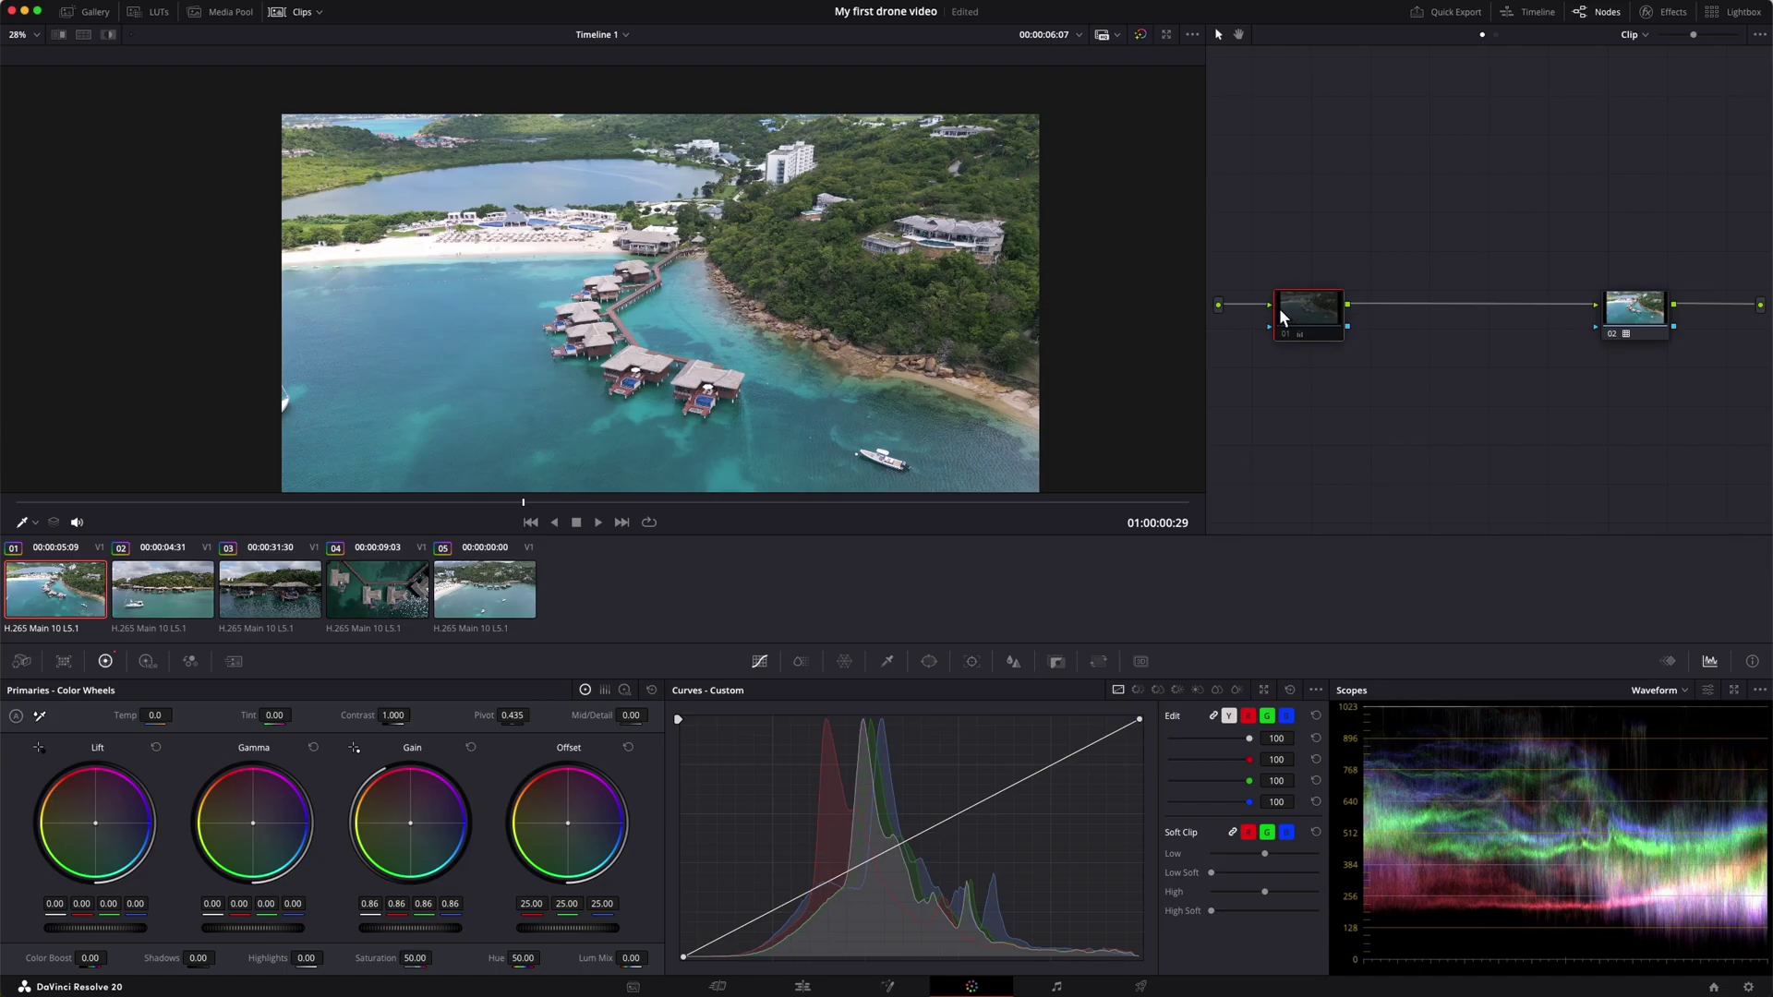
pyautogui.click(1287, 335)
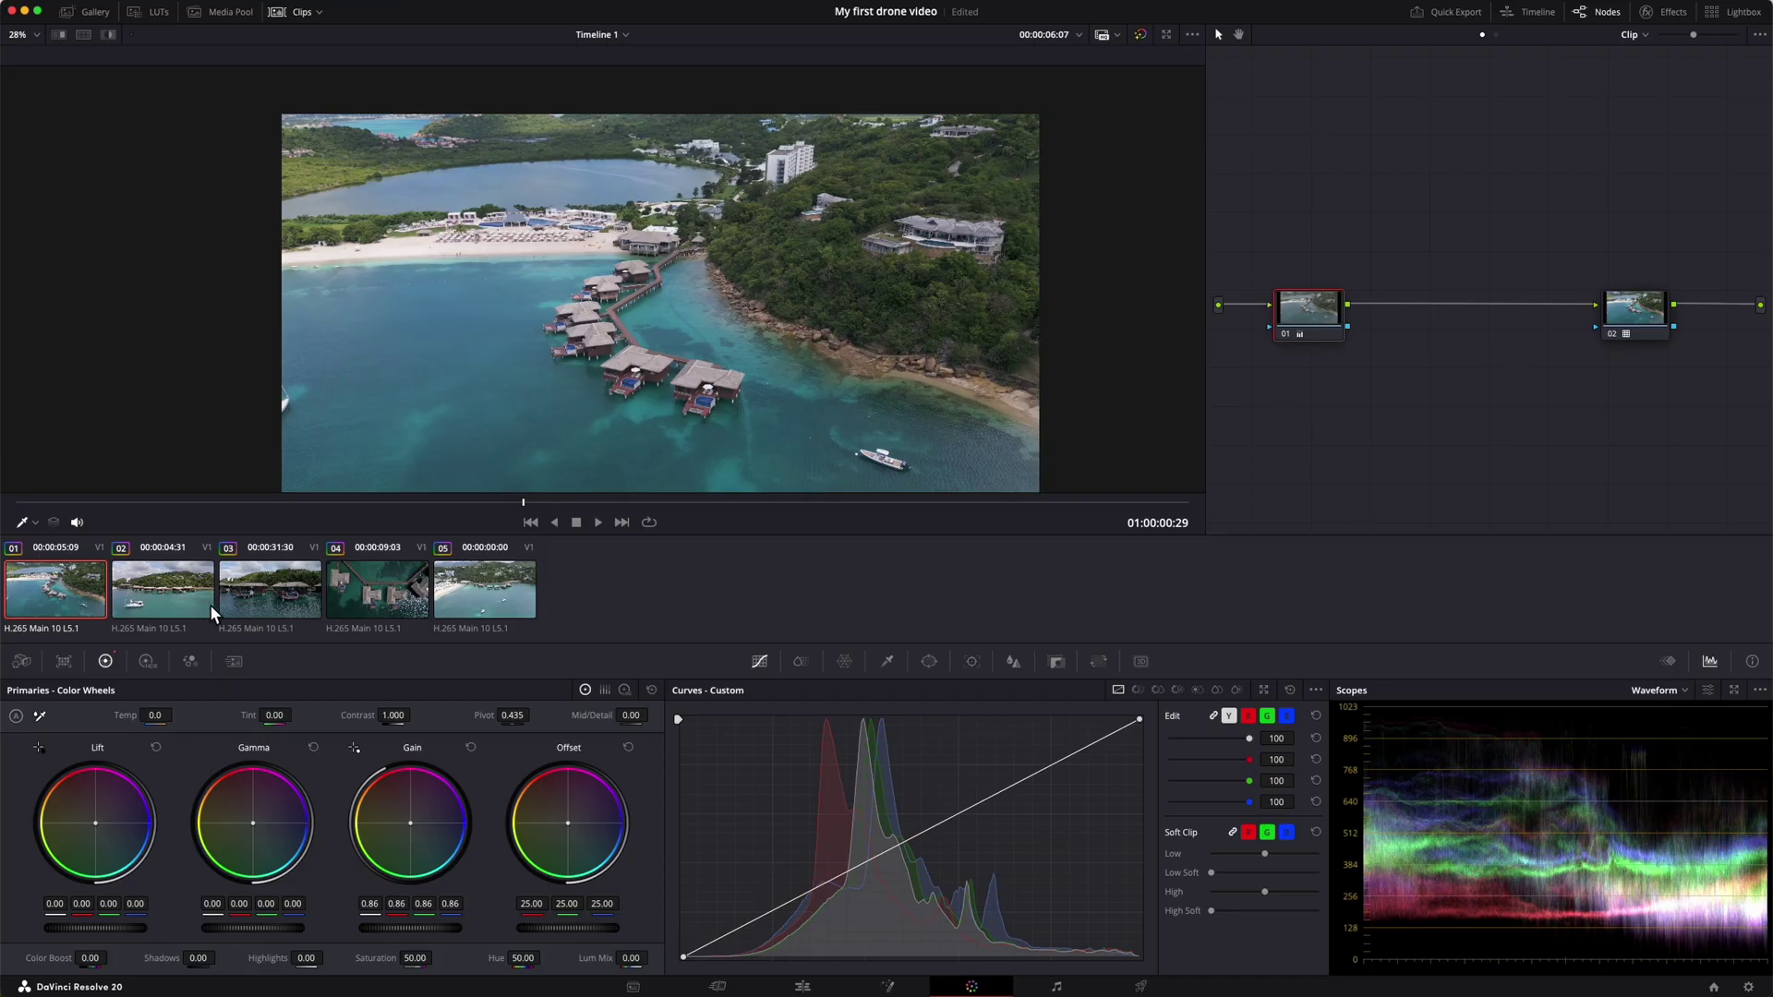
# Lower clip 02's gain to 0.95 and raise clip 03's offset to about 35.
pyautogui.click(170, 607)
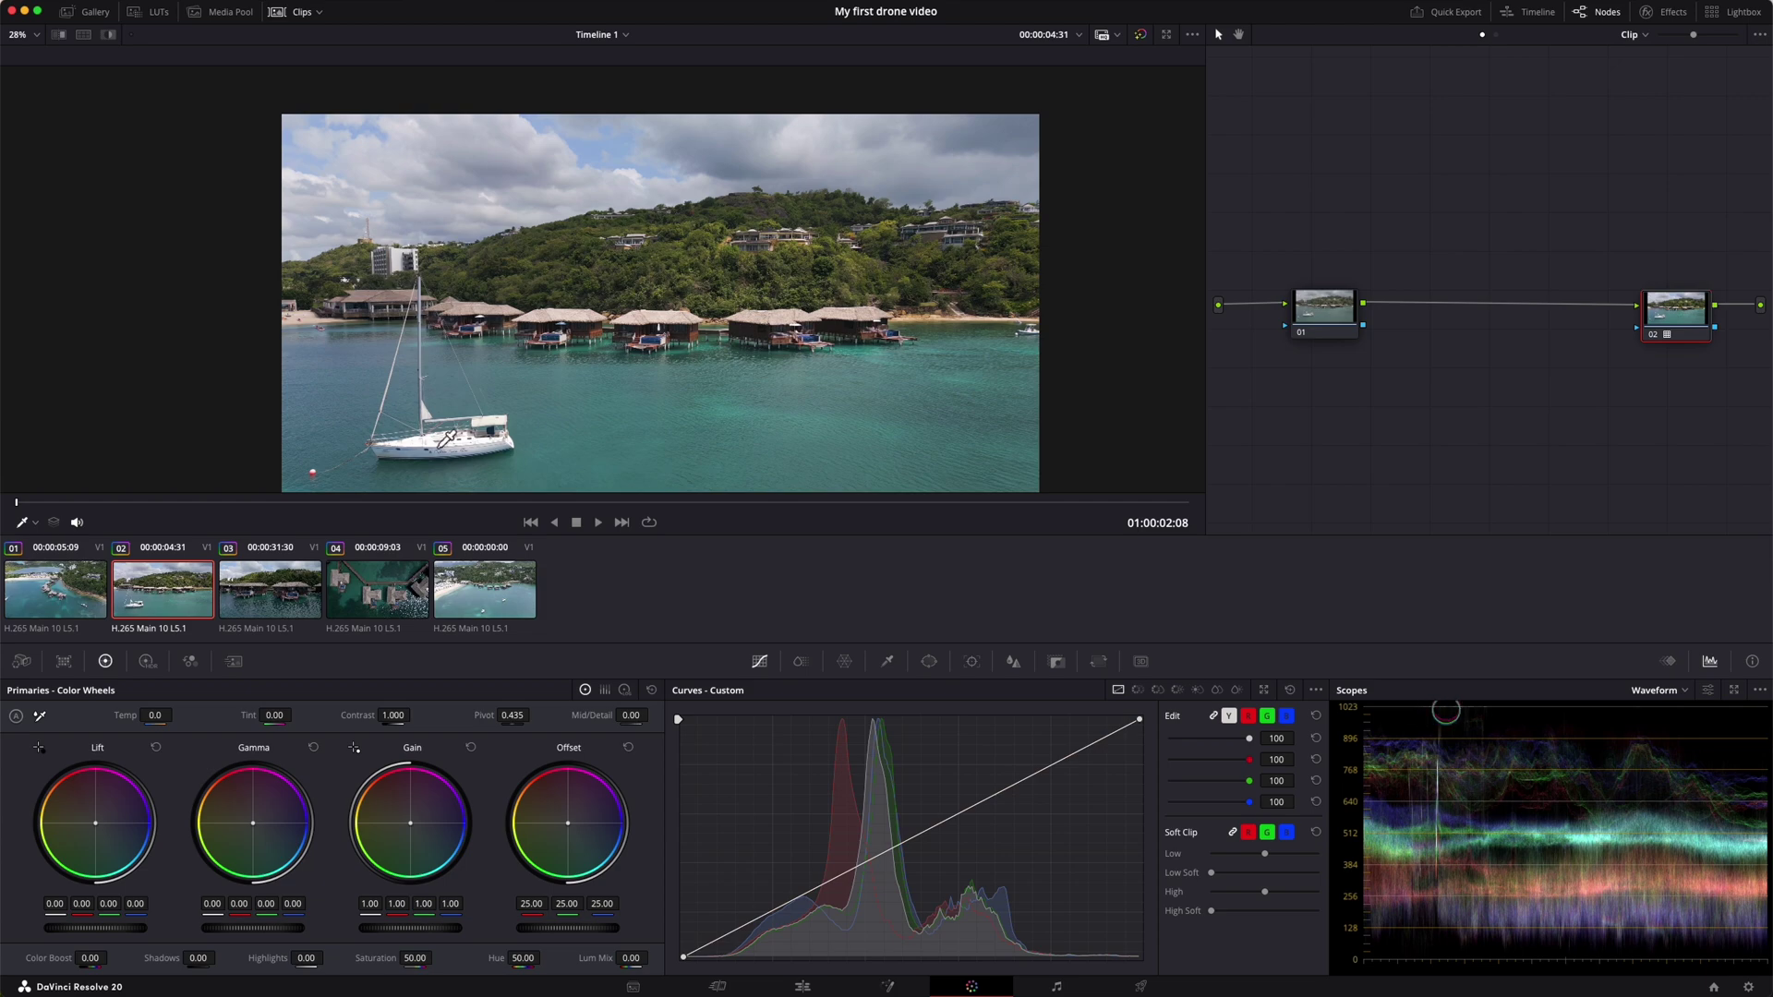
pyautogui.hotkey('shift', ';')
pyautogui.moveTo(439, 931); pyautogui.dragTo(421, 931)
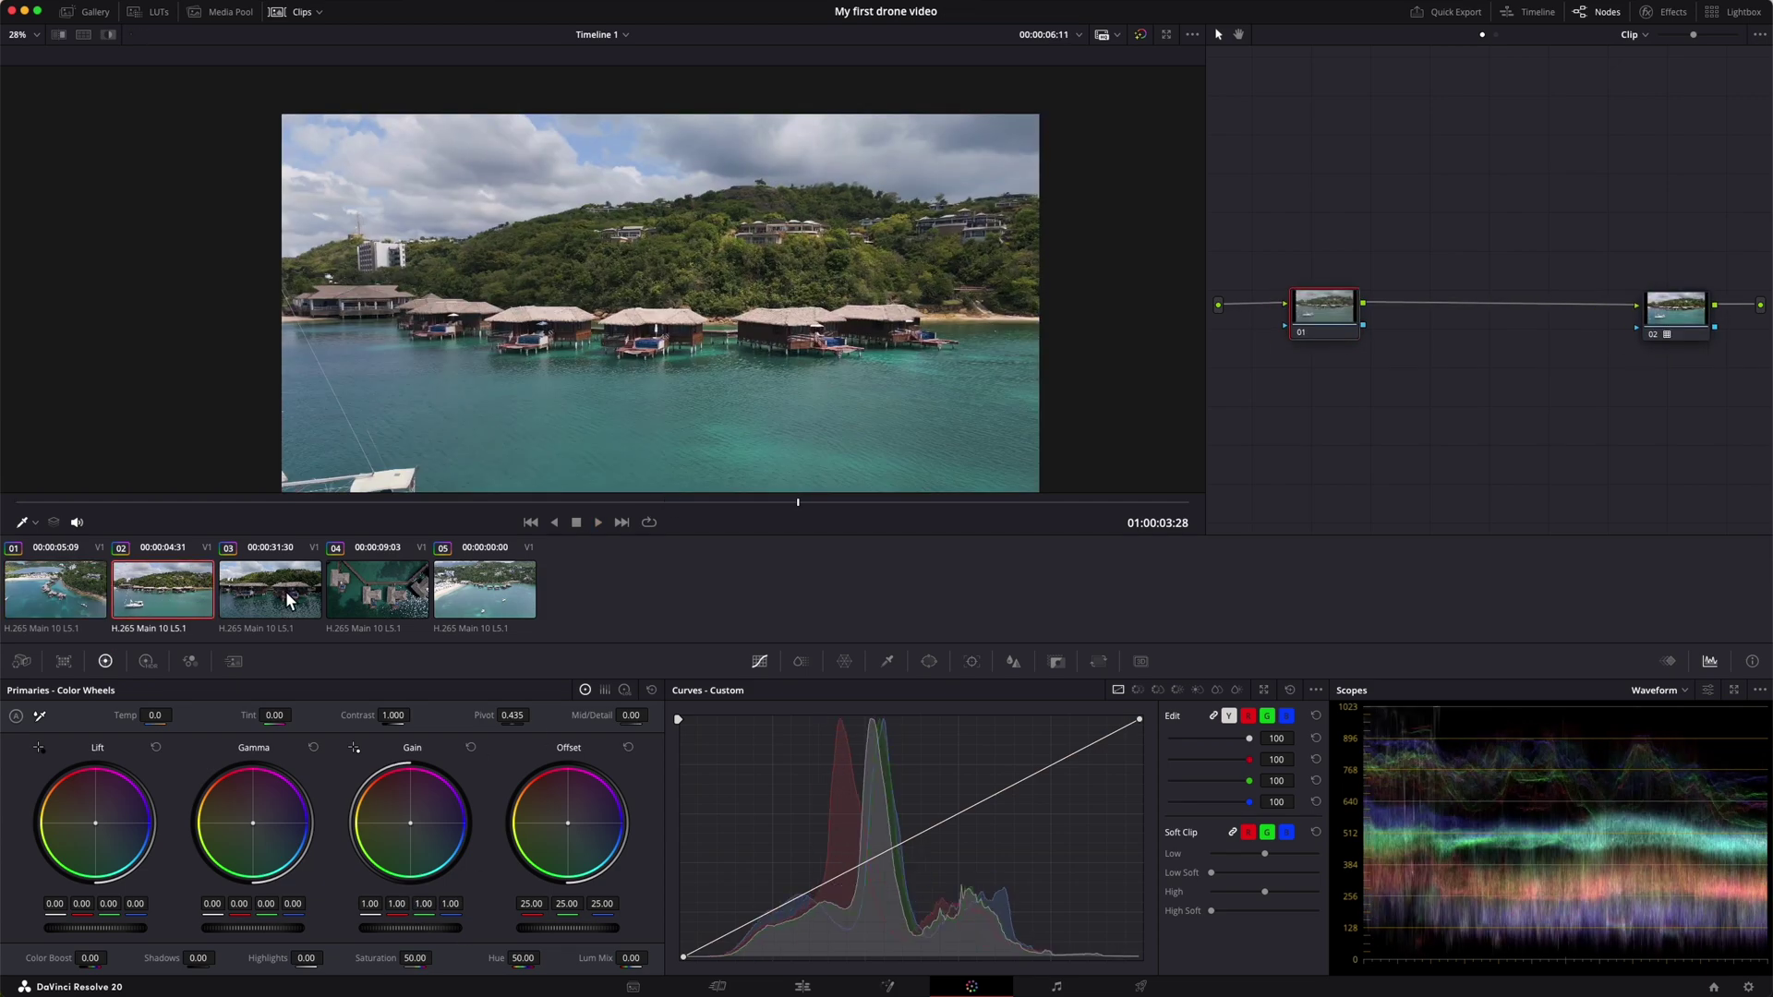
pyautogui.click(285, 591)
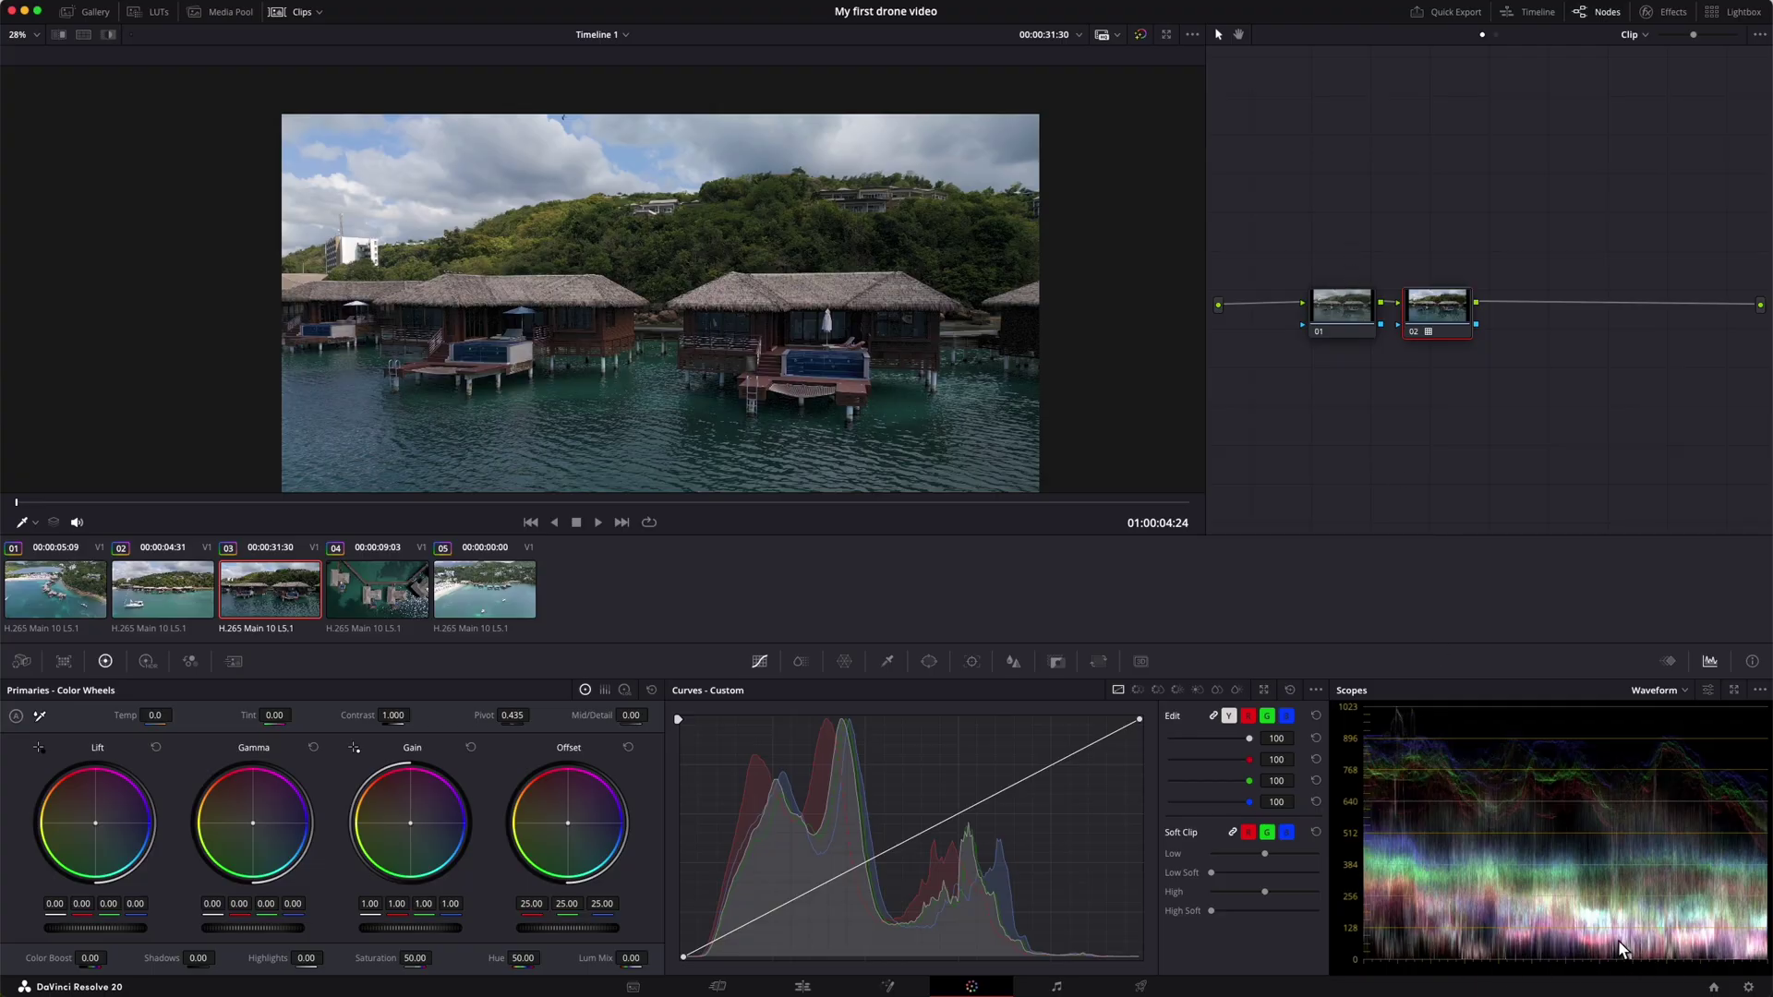
pyautogui.click(1344, 306)
pyautogui.moveTo(567, 928); pyautogui.dragTo(643, 928)
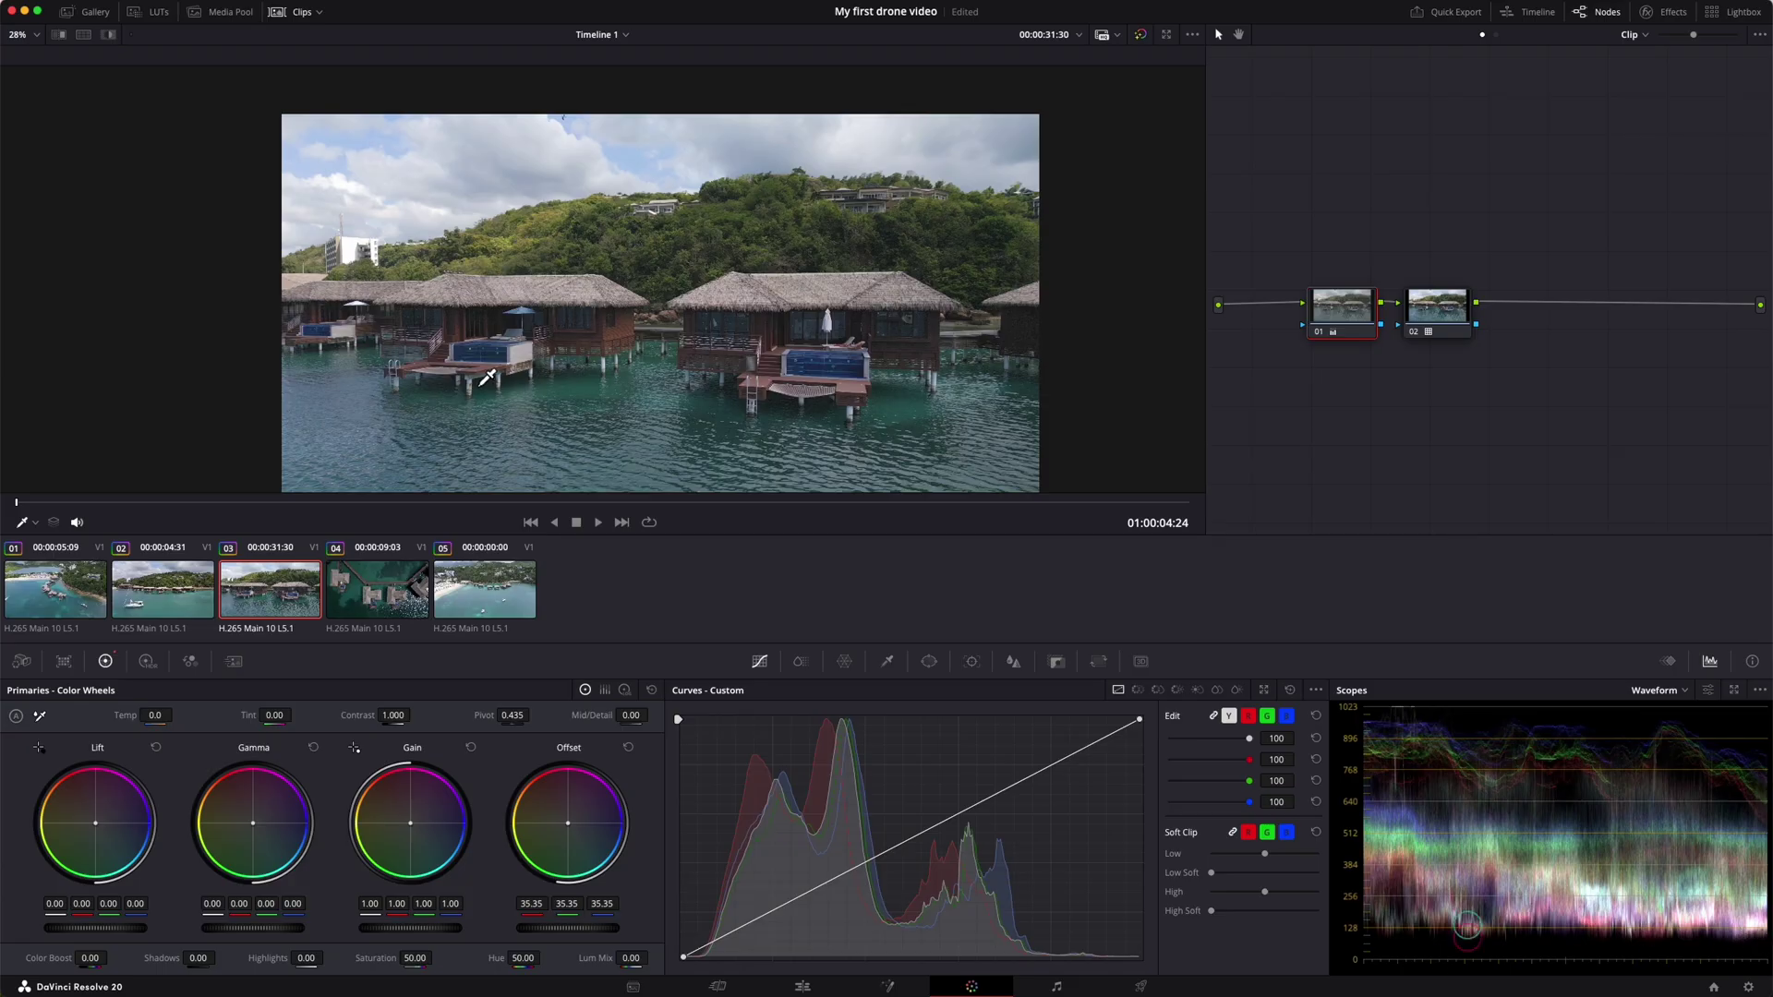
# Flip back and forth between clips 02 and 03 to compare their grades.
pyautogui.click(147, 596)
pyautogui.click(245, 593)
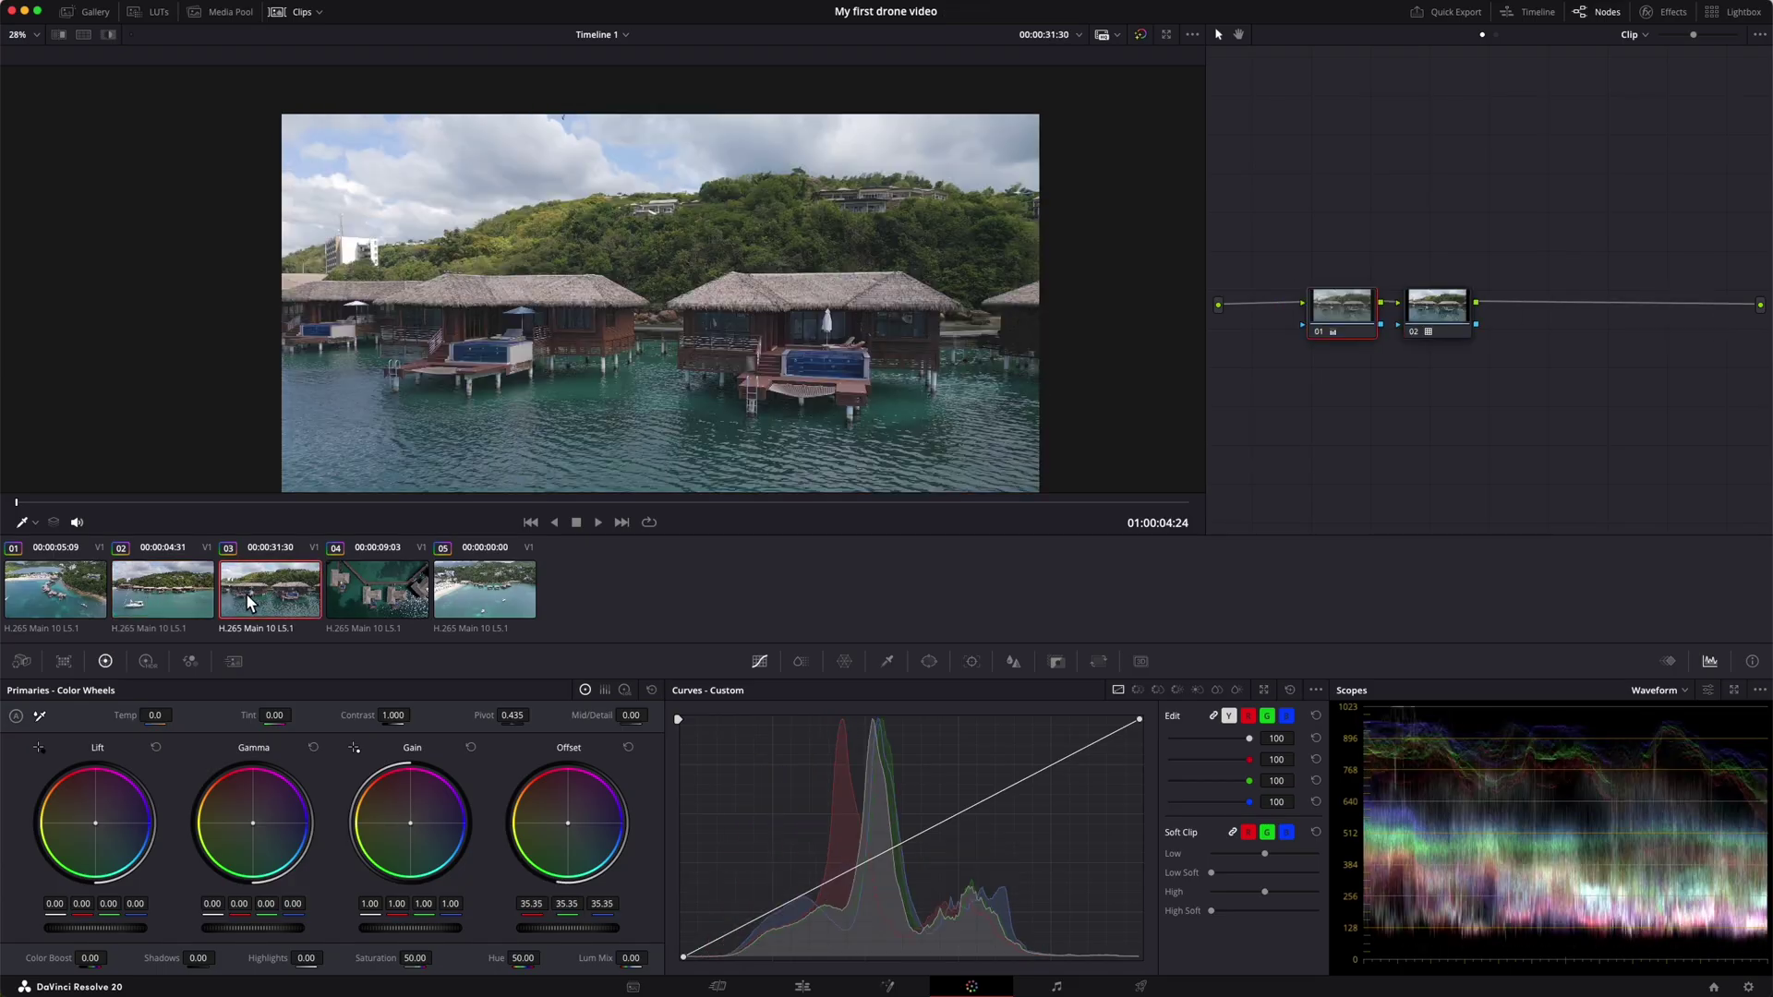
pyautogui.click(180, 595)
pyautogui.click(251, 590)
pyautogui.click(179, 595)
pyautogui.click(256, 595)
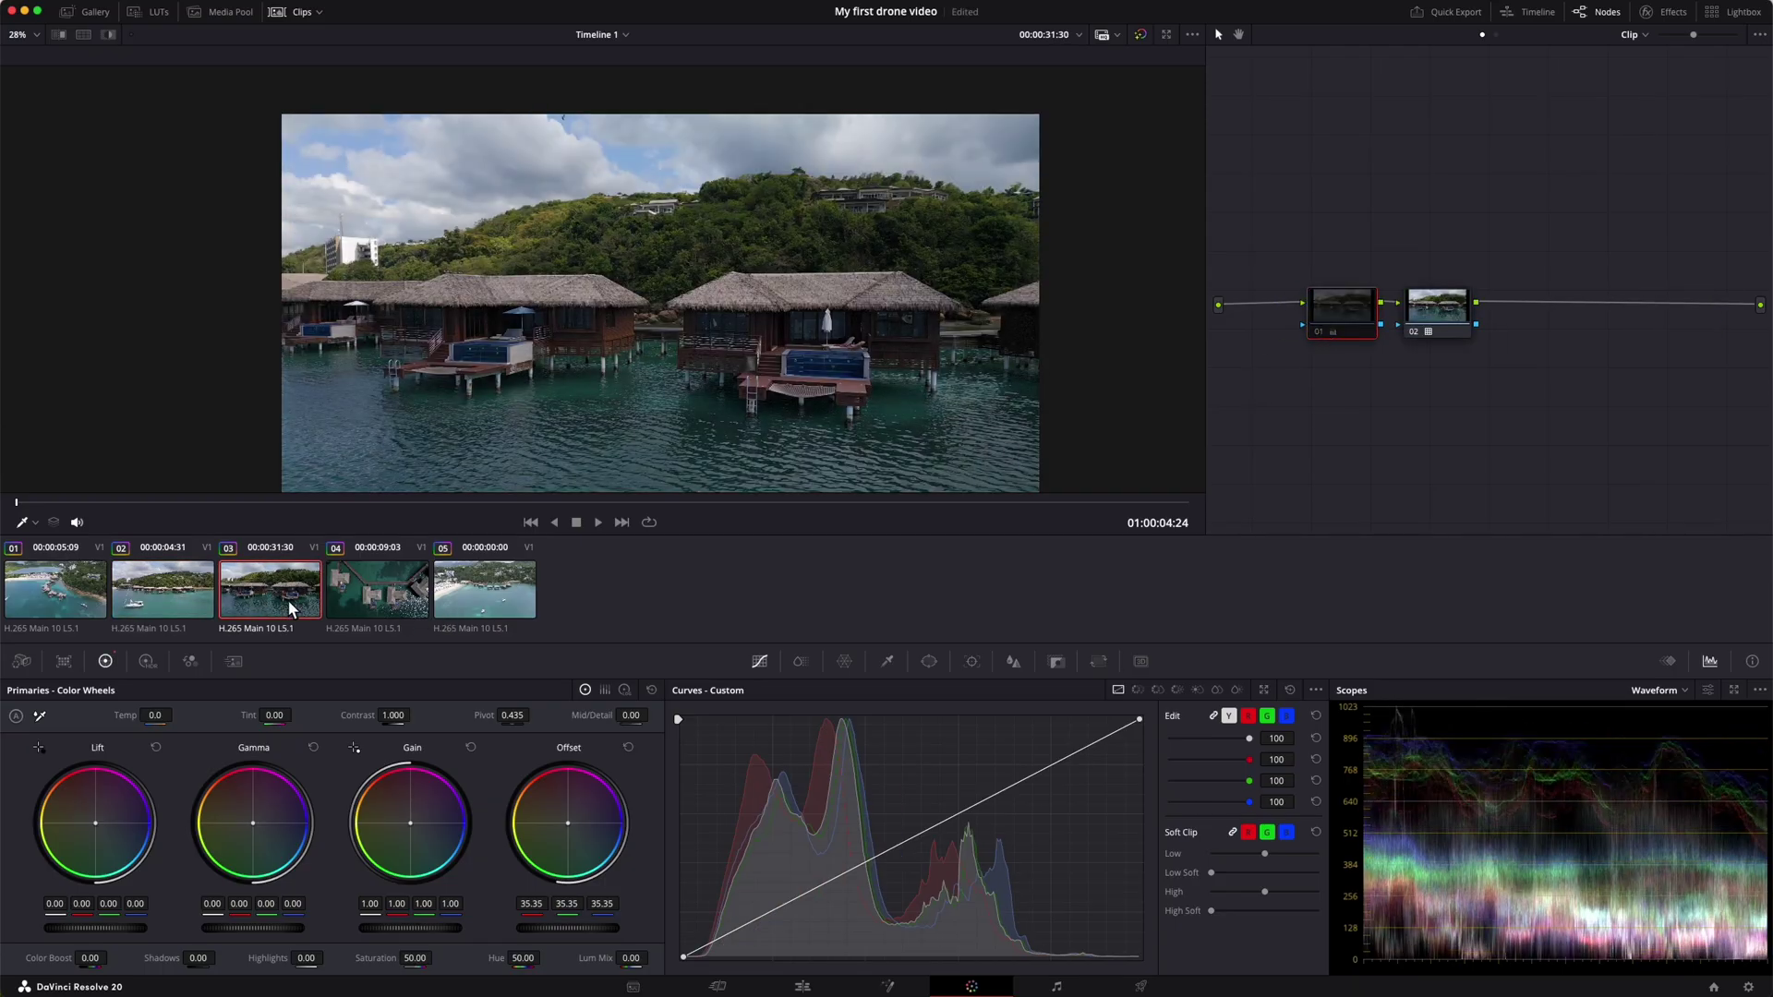
pyautogui.click(199, 593)
pyautogui.click(277, 587)
pyautogui.click(168, 586)
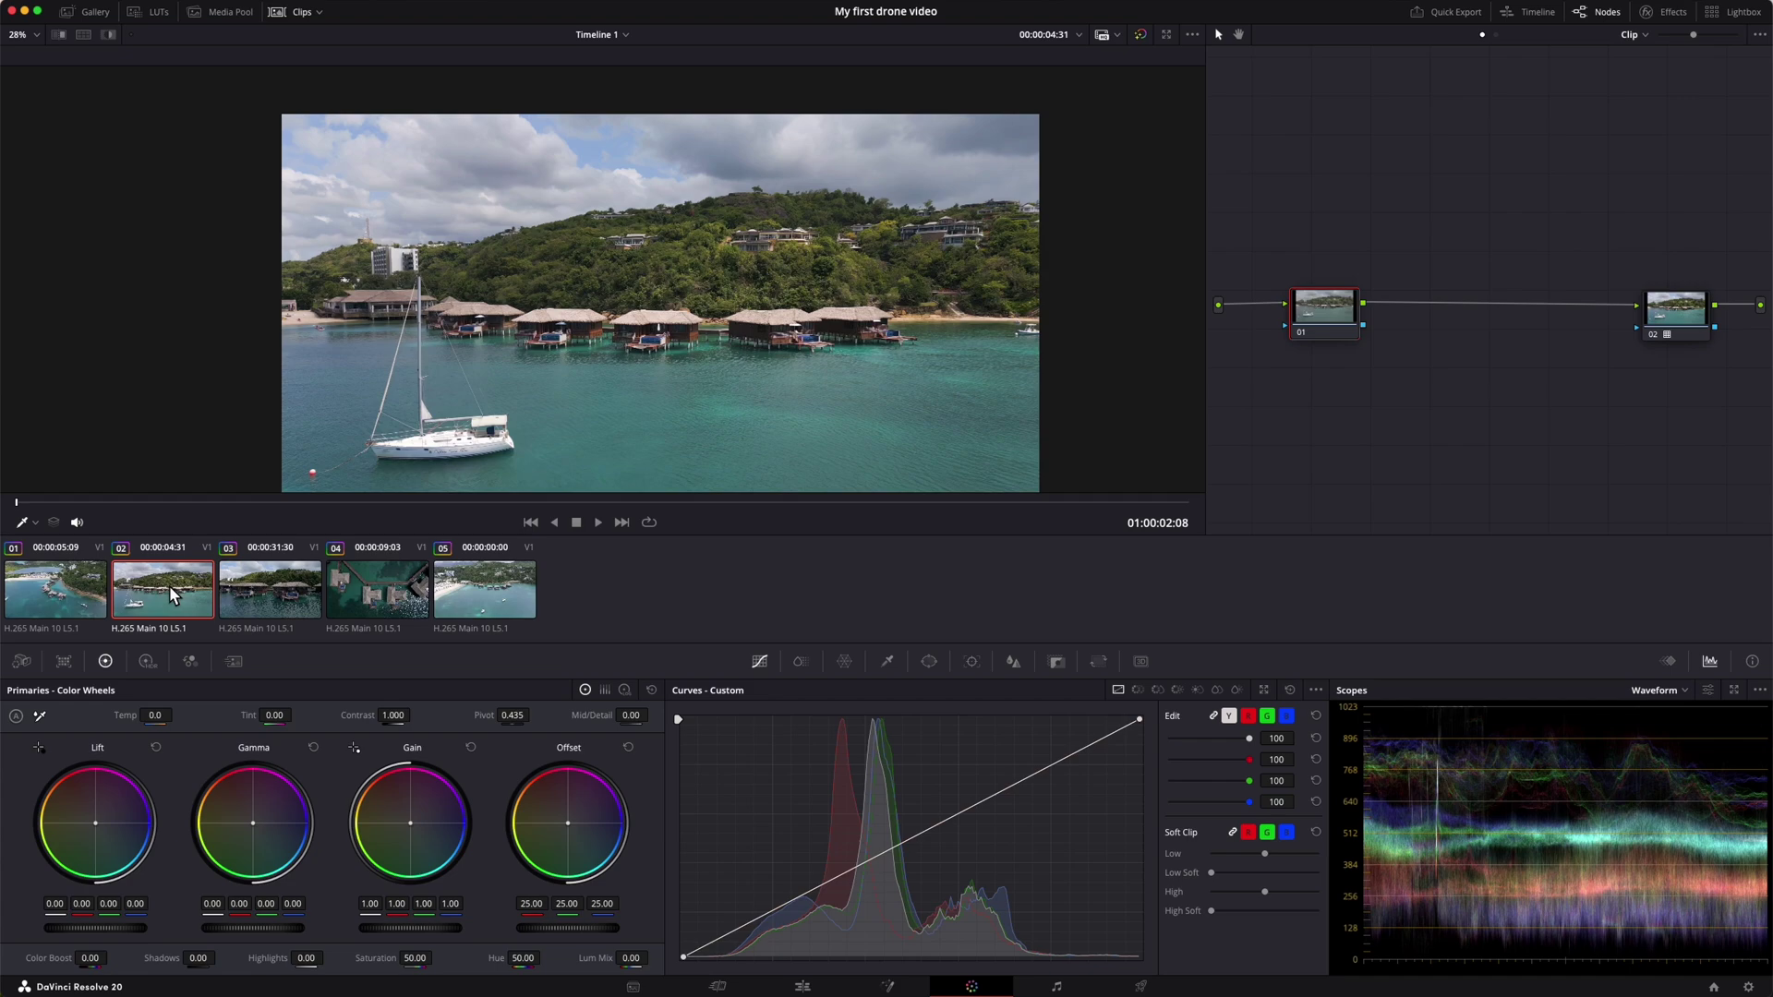
pyautogui.click(246, 586)
pyautogui.click(158, 584)
pyautogui.click(273, 585)
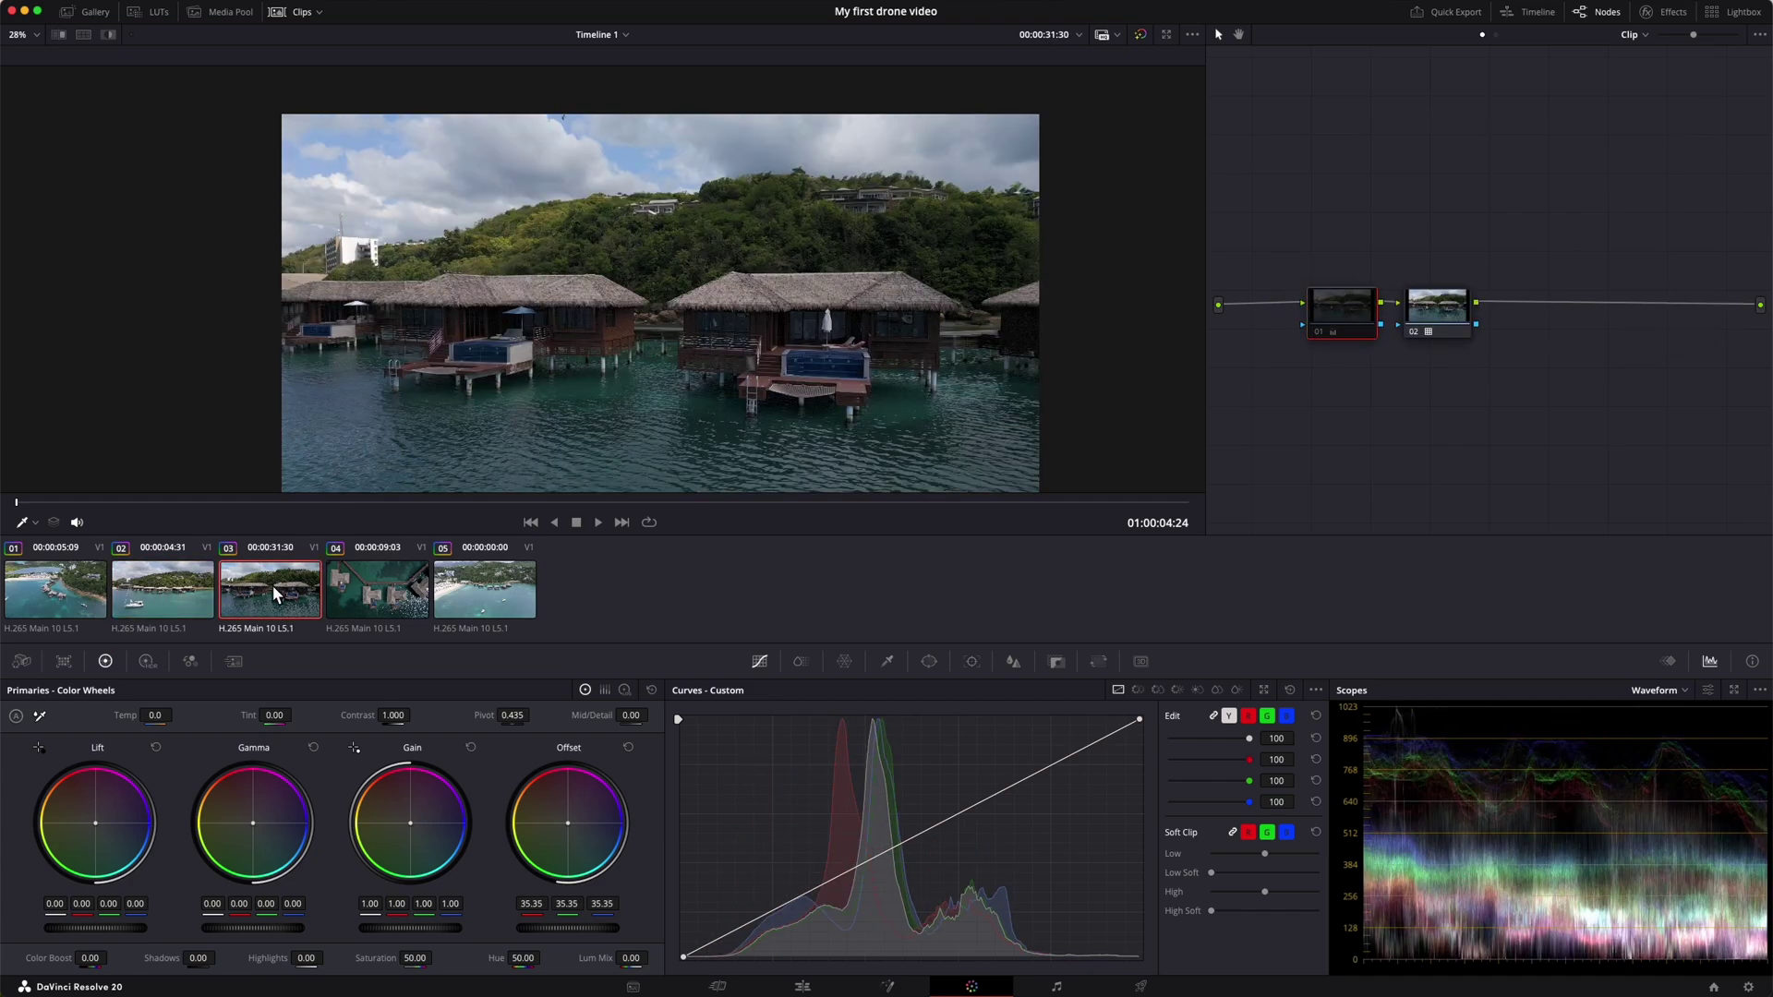
# Re-enable clip 03's first node, then select clip 04's first node for its 35.50 offset.
pyautogui.click(1322, 329)
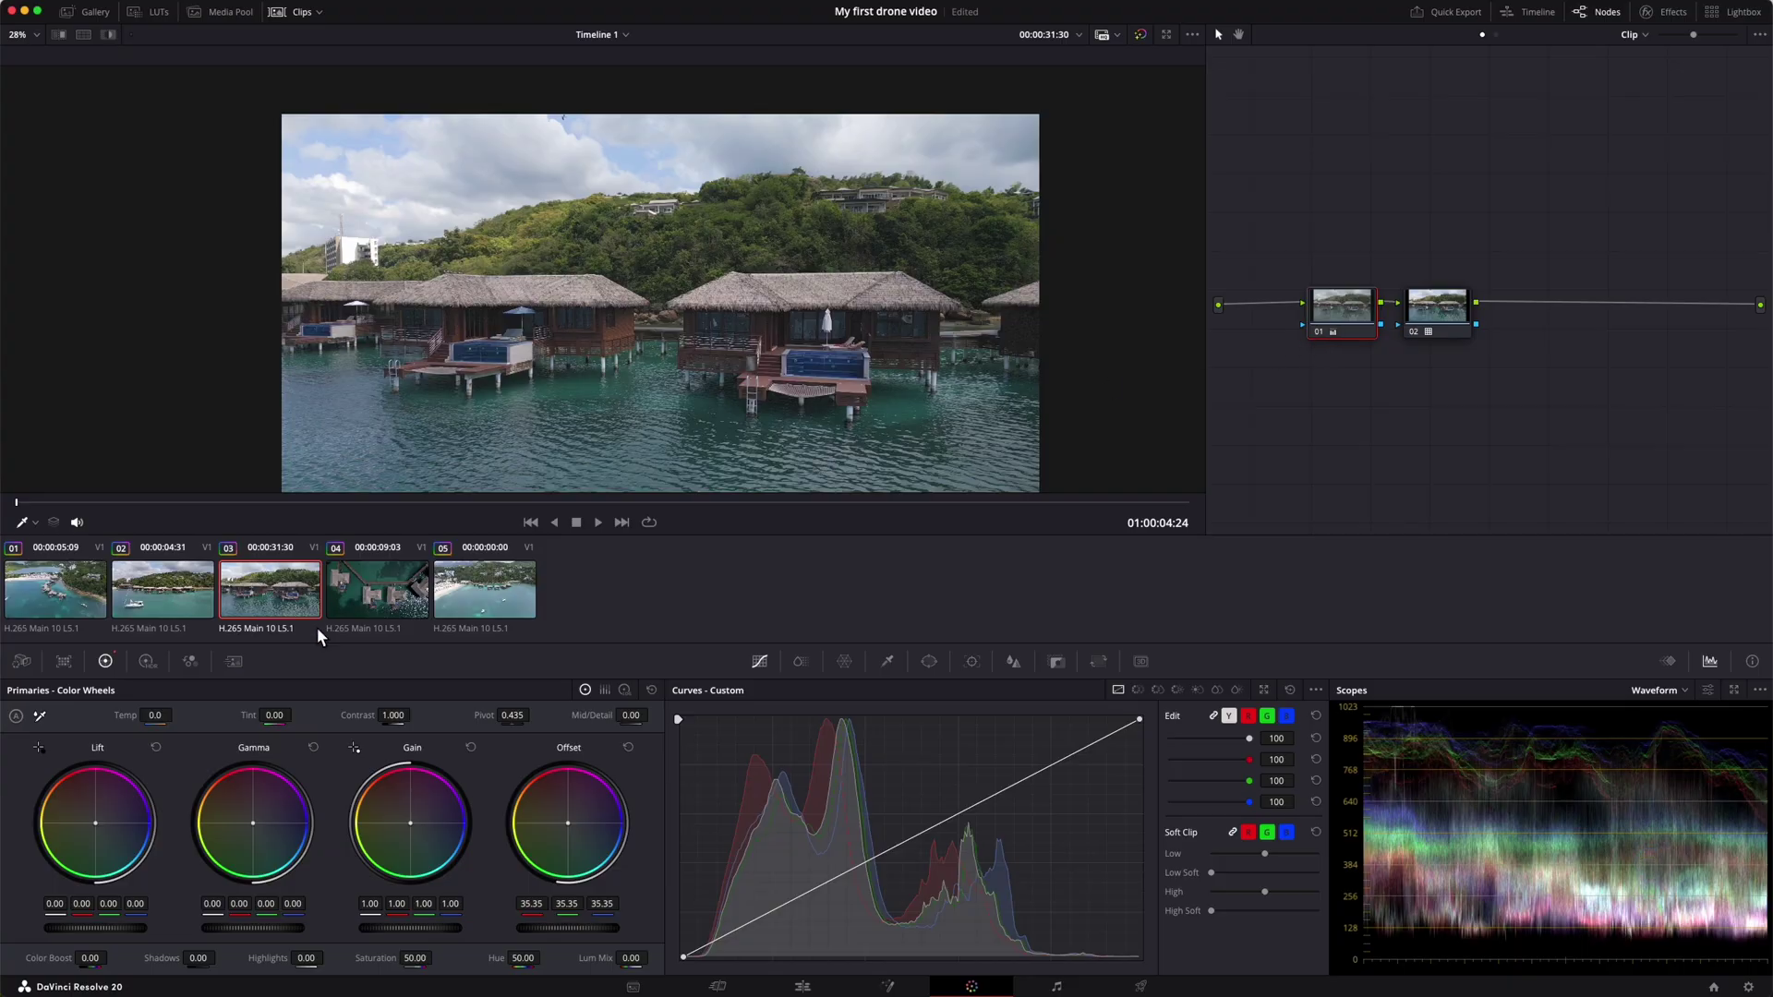
pyautogui.click(359, 602)
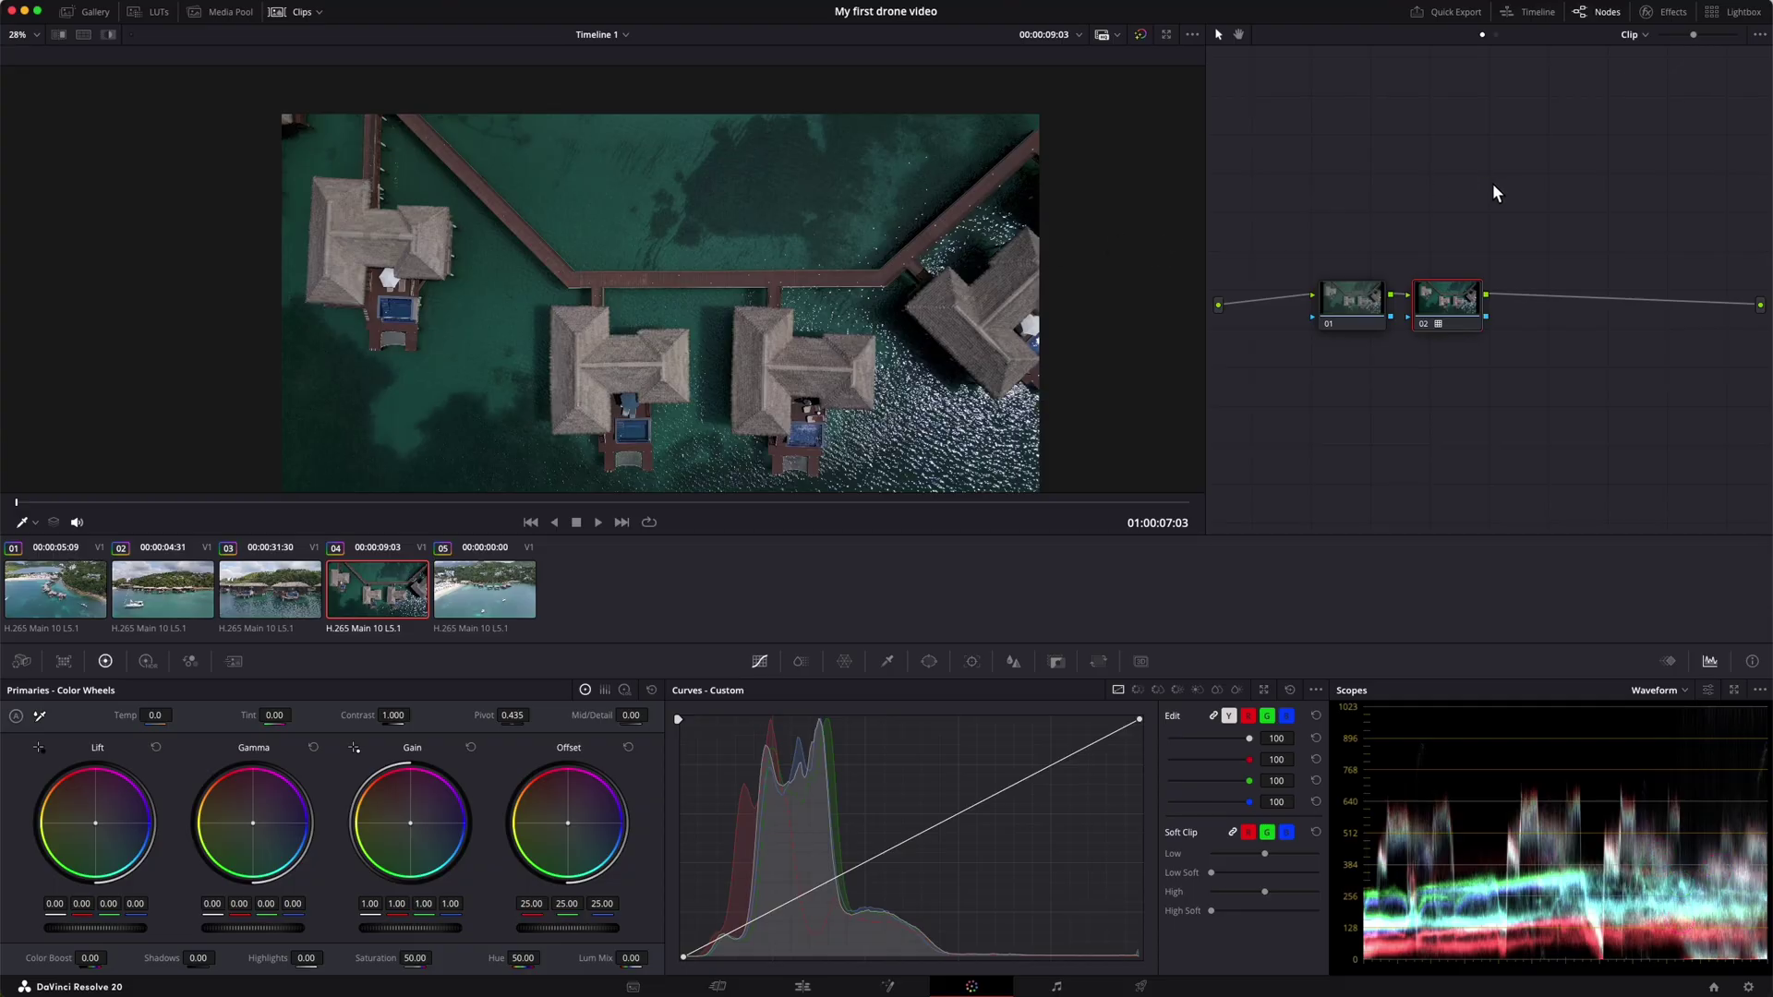
pyautogui.click(1326, 319)
pyautogui.click(484, 589)
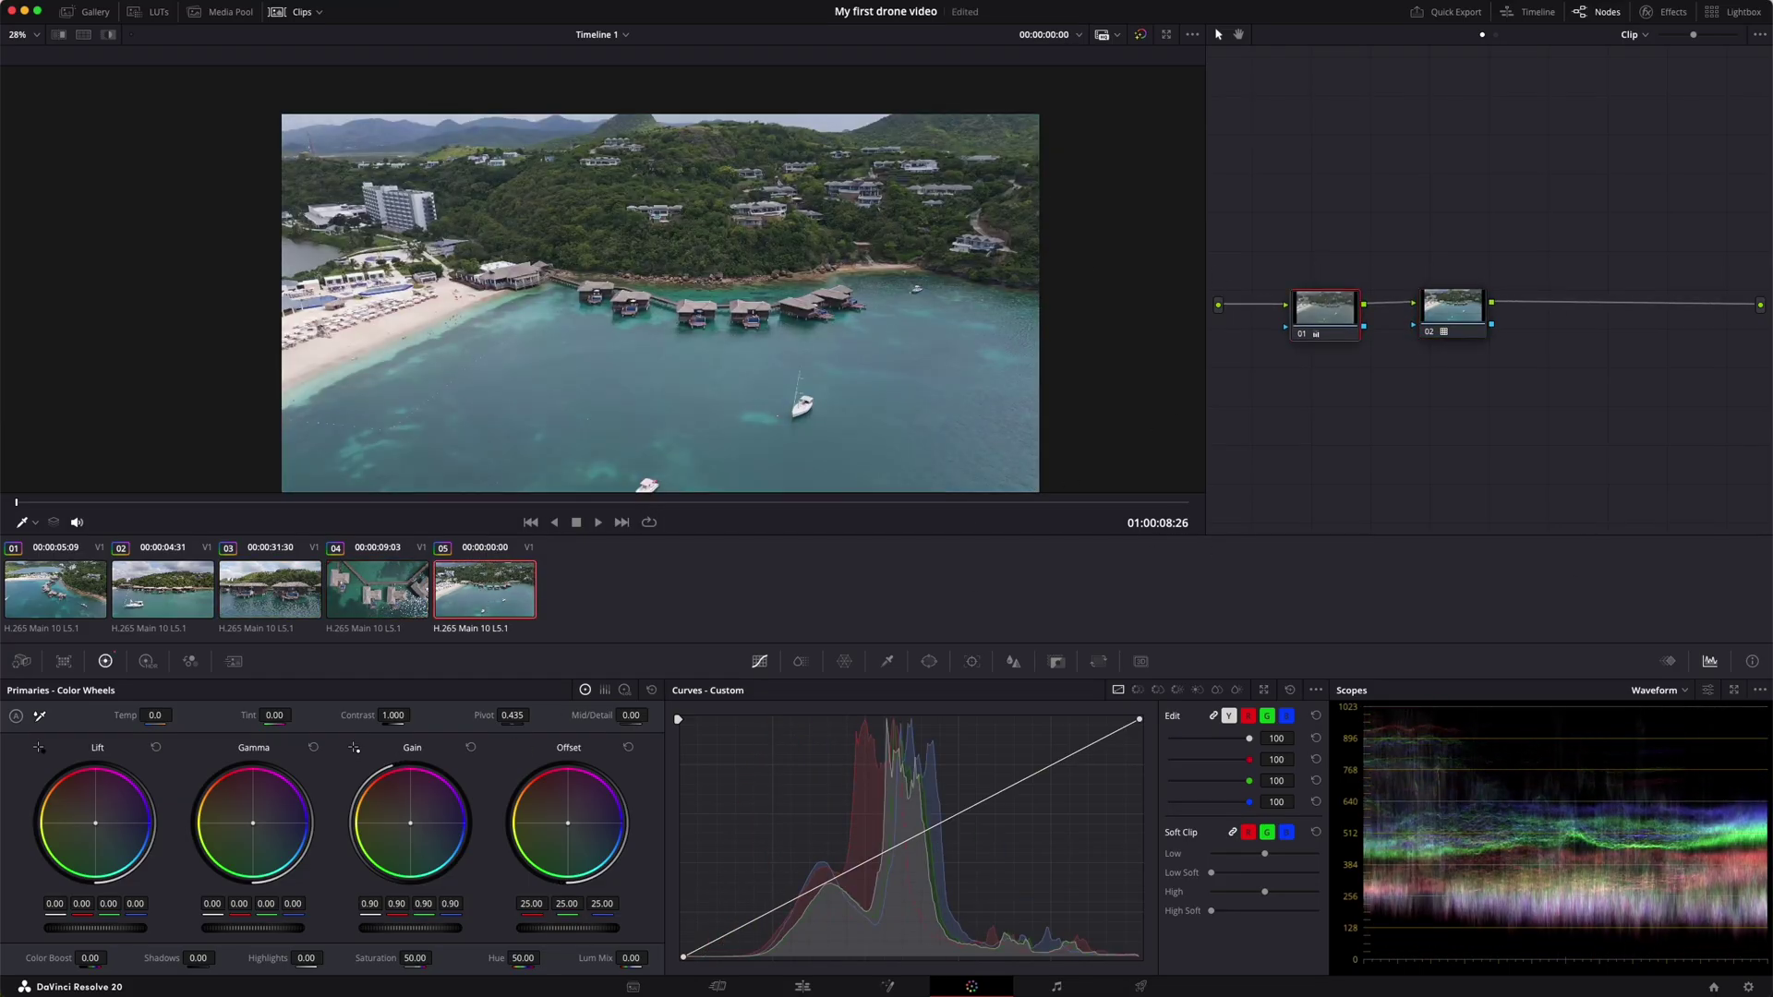
pyautogui.click(397, 602)
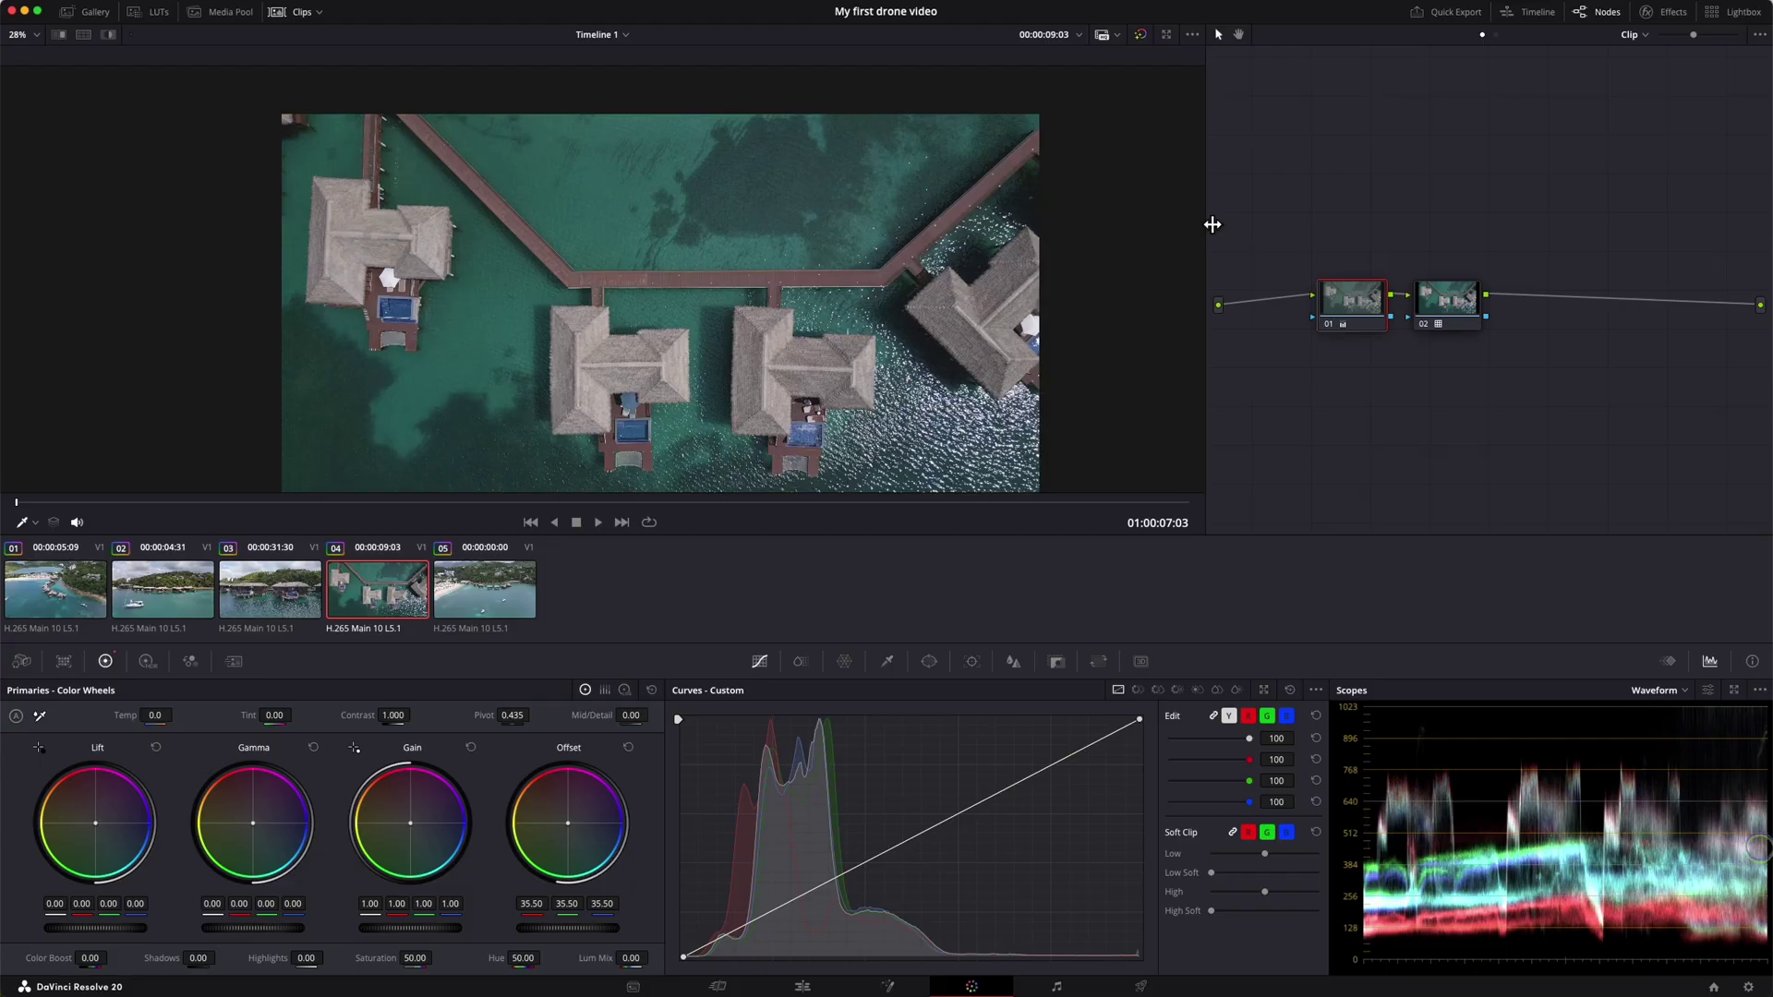
# Show clip 01, the over-water villas shot, at a frame partway into the clip.
pyautogui.click(70, 589)
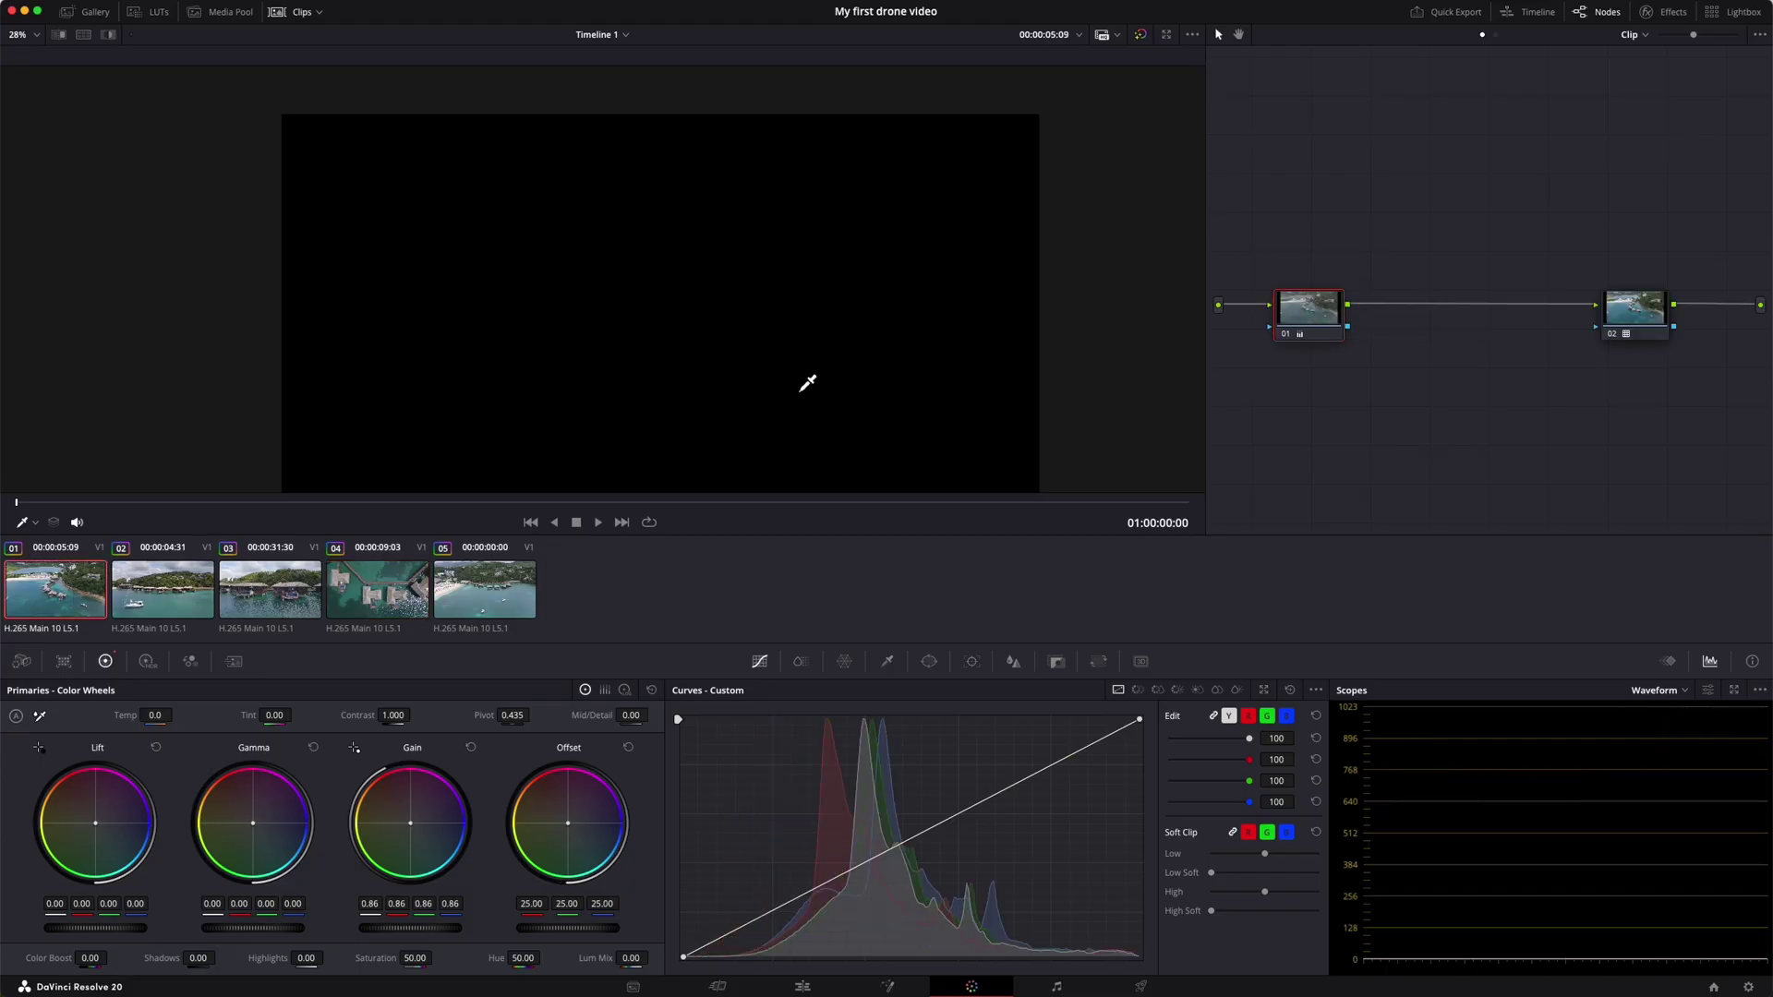
pyautogui.click(646, 502)
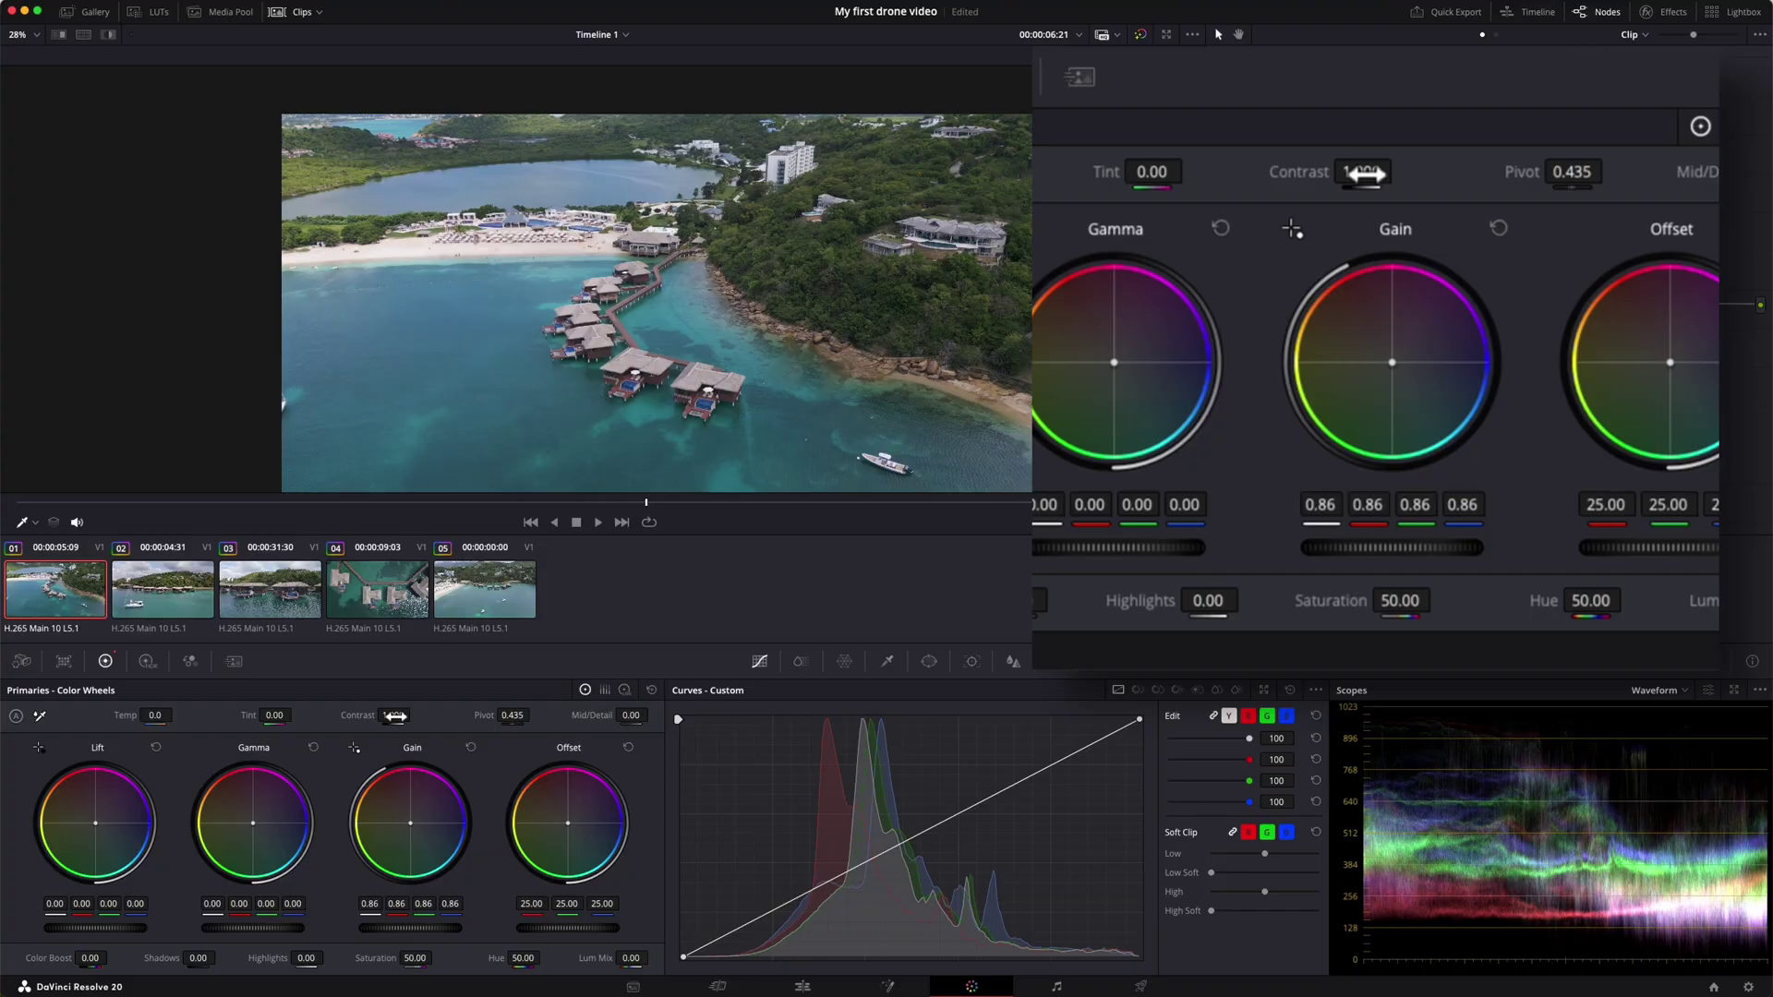
# Try contrast 1.074 and higher, reset to 1.000, then set clip 01's contrast to 1.166.
pyautogui.click(394, 715)
pyautogui.write('1.074')
pyautogui.press('Return')
pyautogui.moveTo(393, 715); pyautogui.dragTo(502, 715)
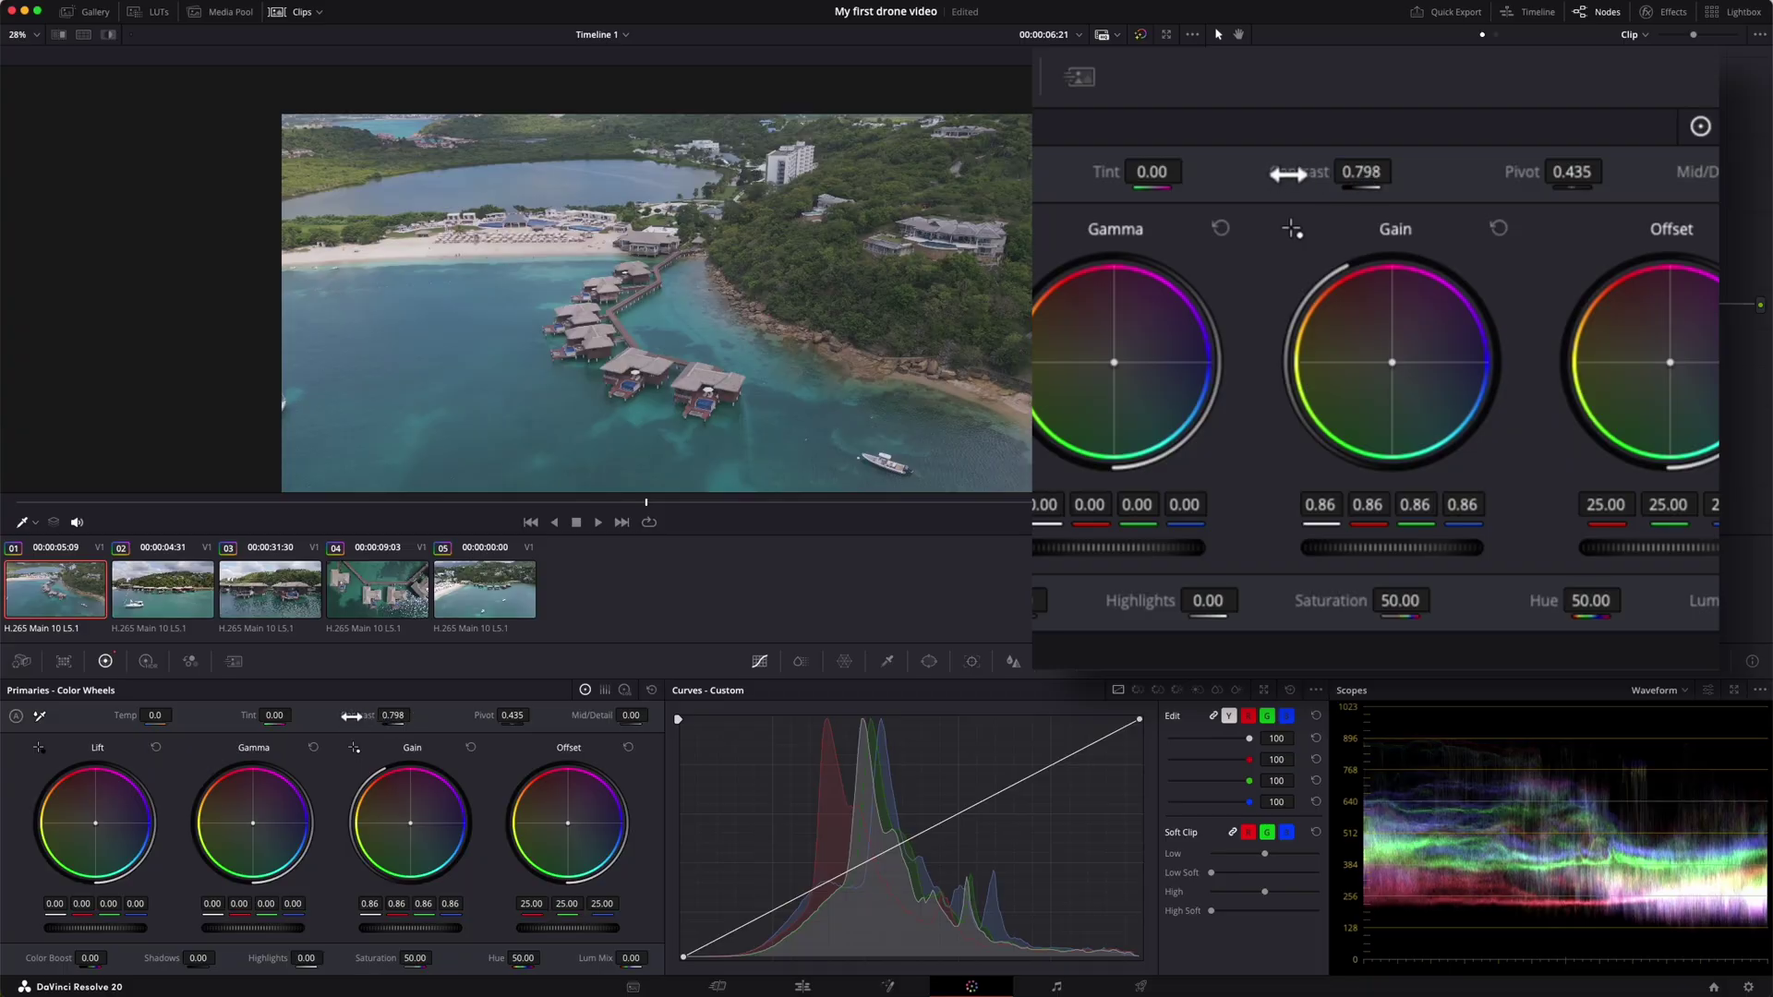
pyautogui.doubleClick(359, 714)
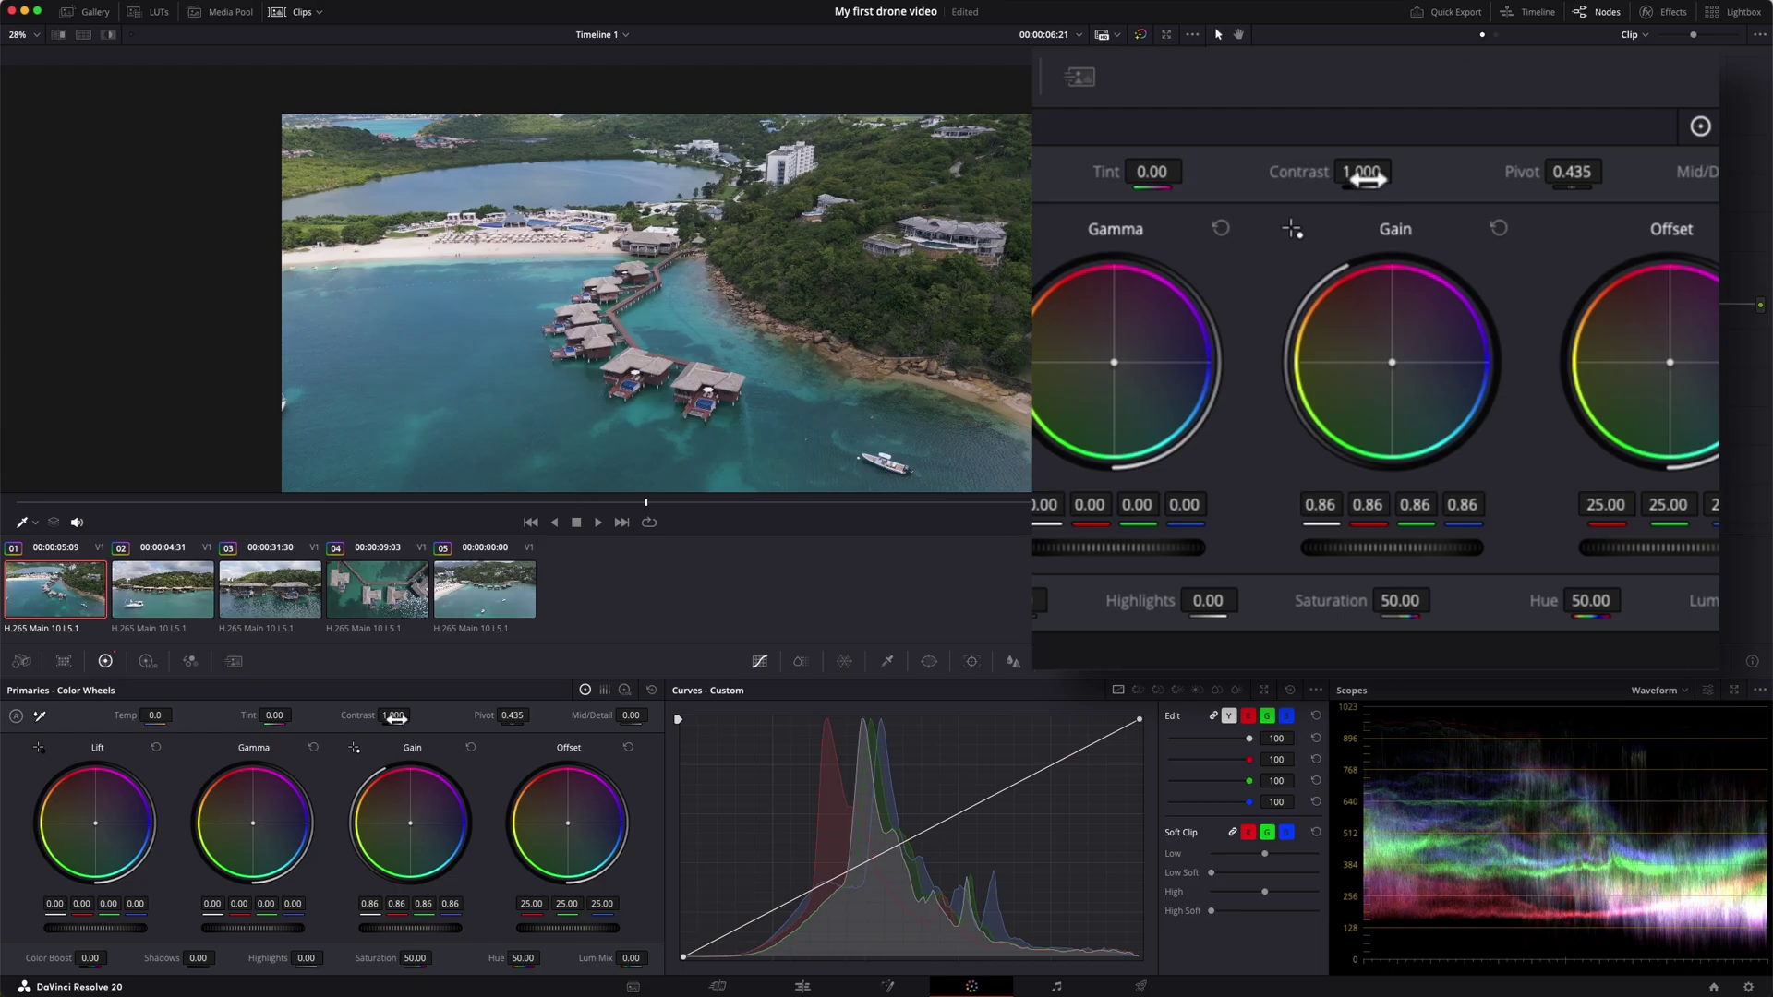
pyautogui.moveTo(393, 714); pyautogui.dragTo(415, 715)
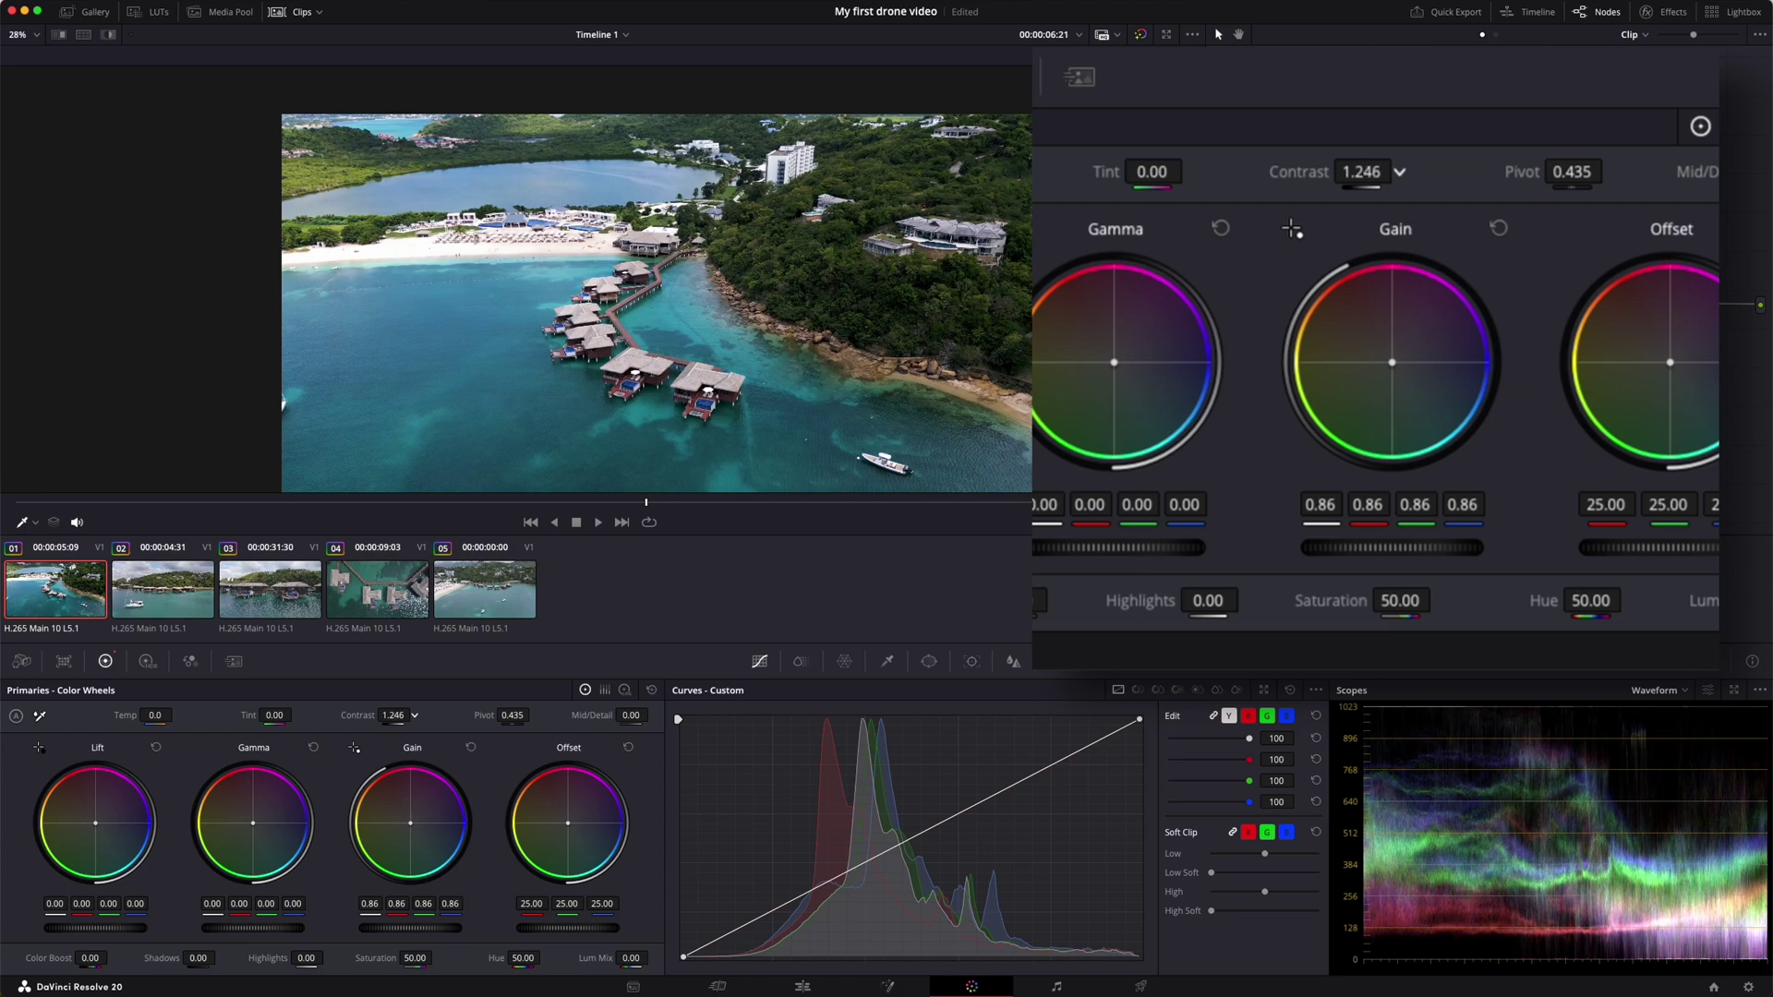
pyautogui.moveTo(414, 715); pyautogui.dragTo(415, 715)
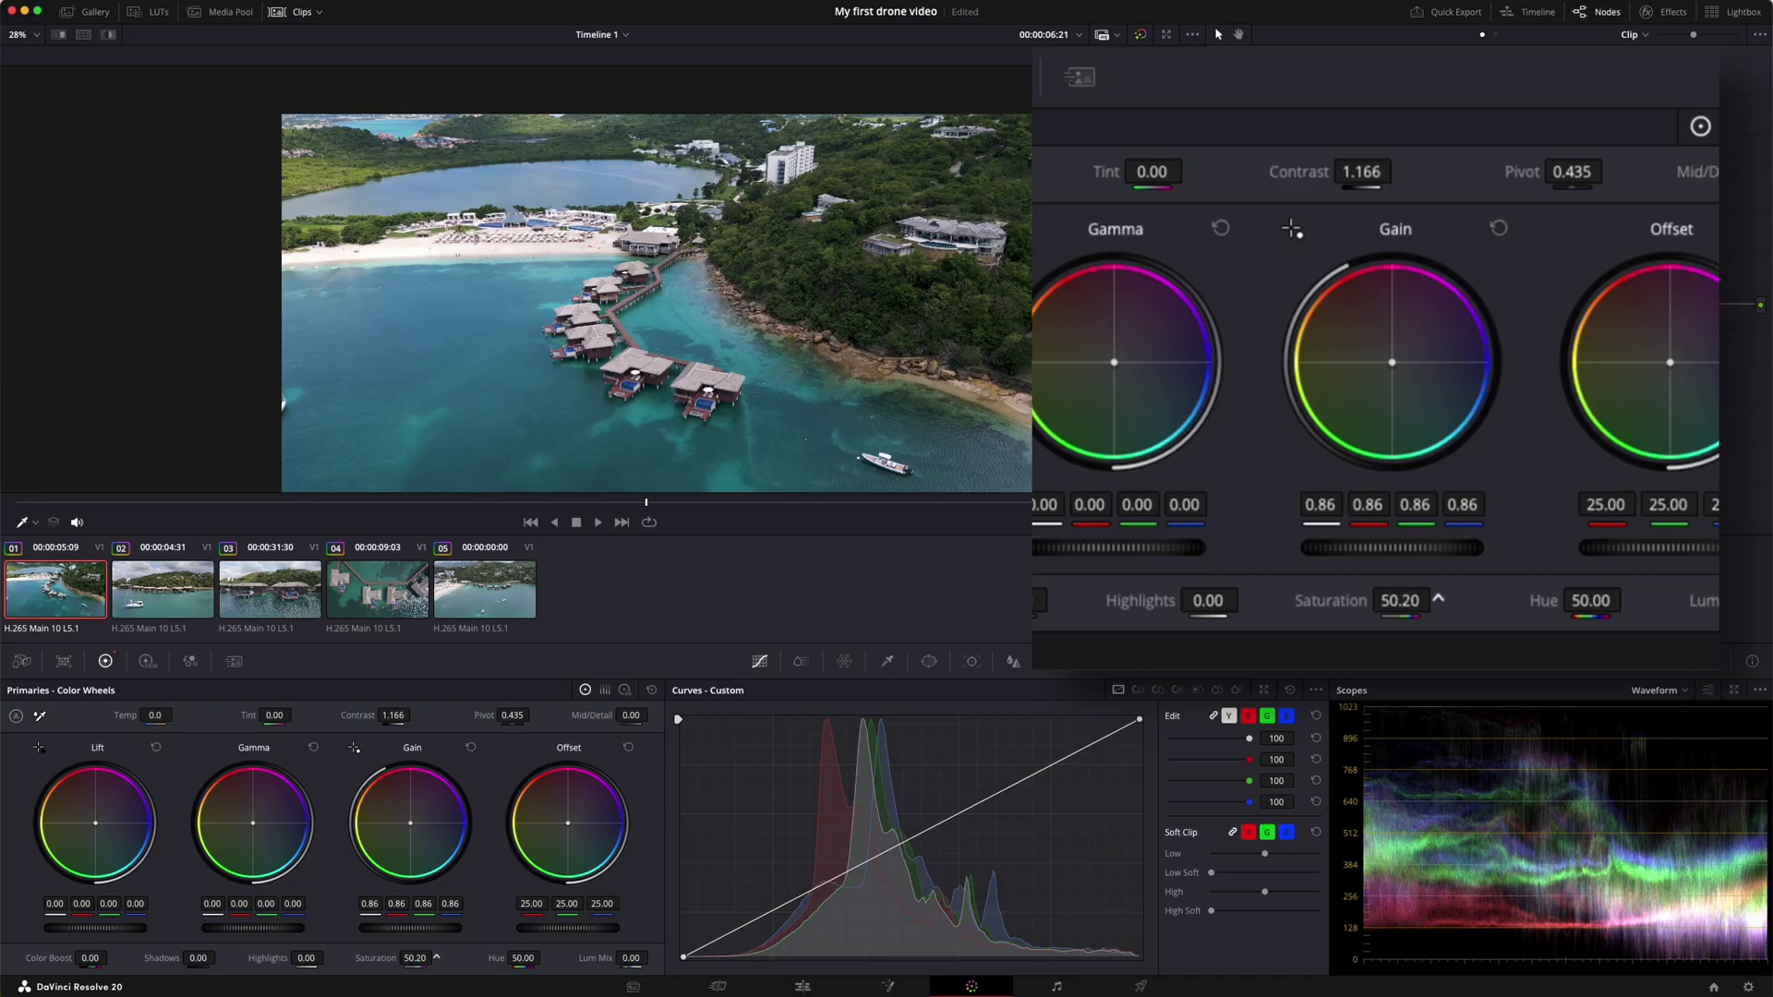
# Preview clip 01's saturation at 100 and 0, then settle it at 62.80.
pyautogui.moveTo(436, 957)
pyautogui.mouseDown()
pyautogui.moveTo(453, 958)
pyautogui.moveTo(436, 957)
pyautogui.mouseUp()
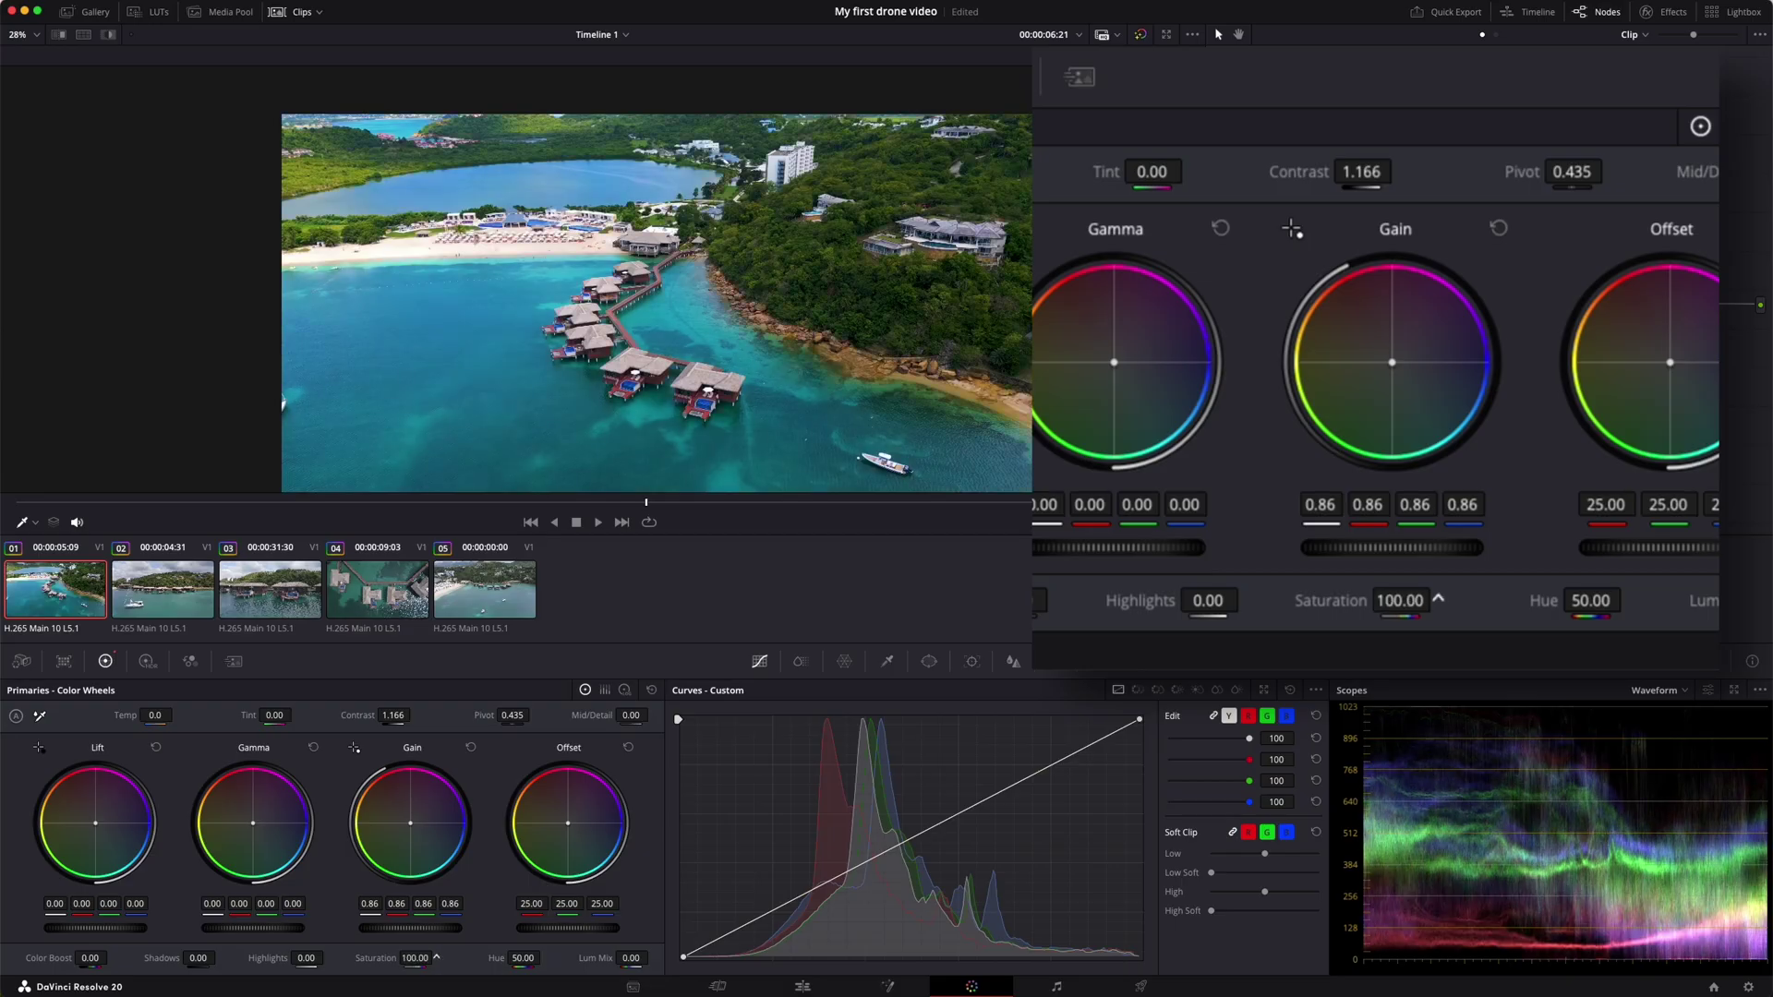
pyautogui.moveTo(436, 957); pyautogui.dragTo(405, 957)
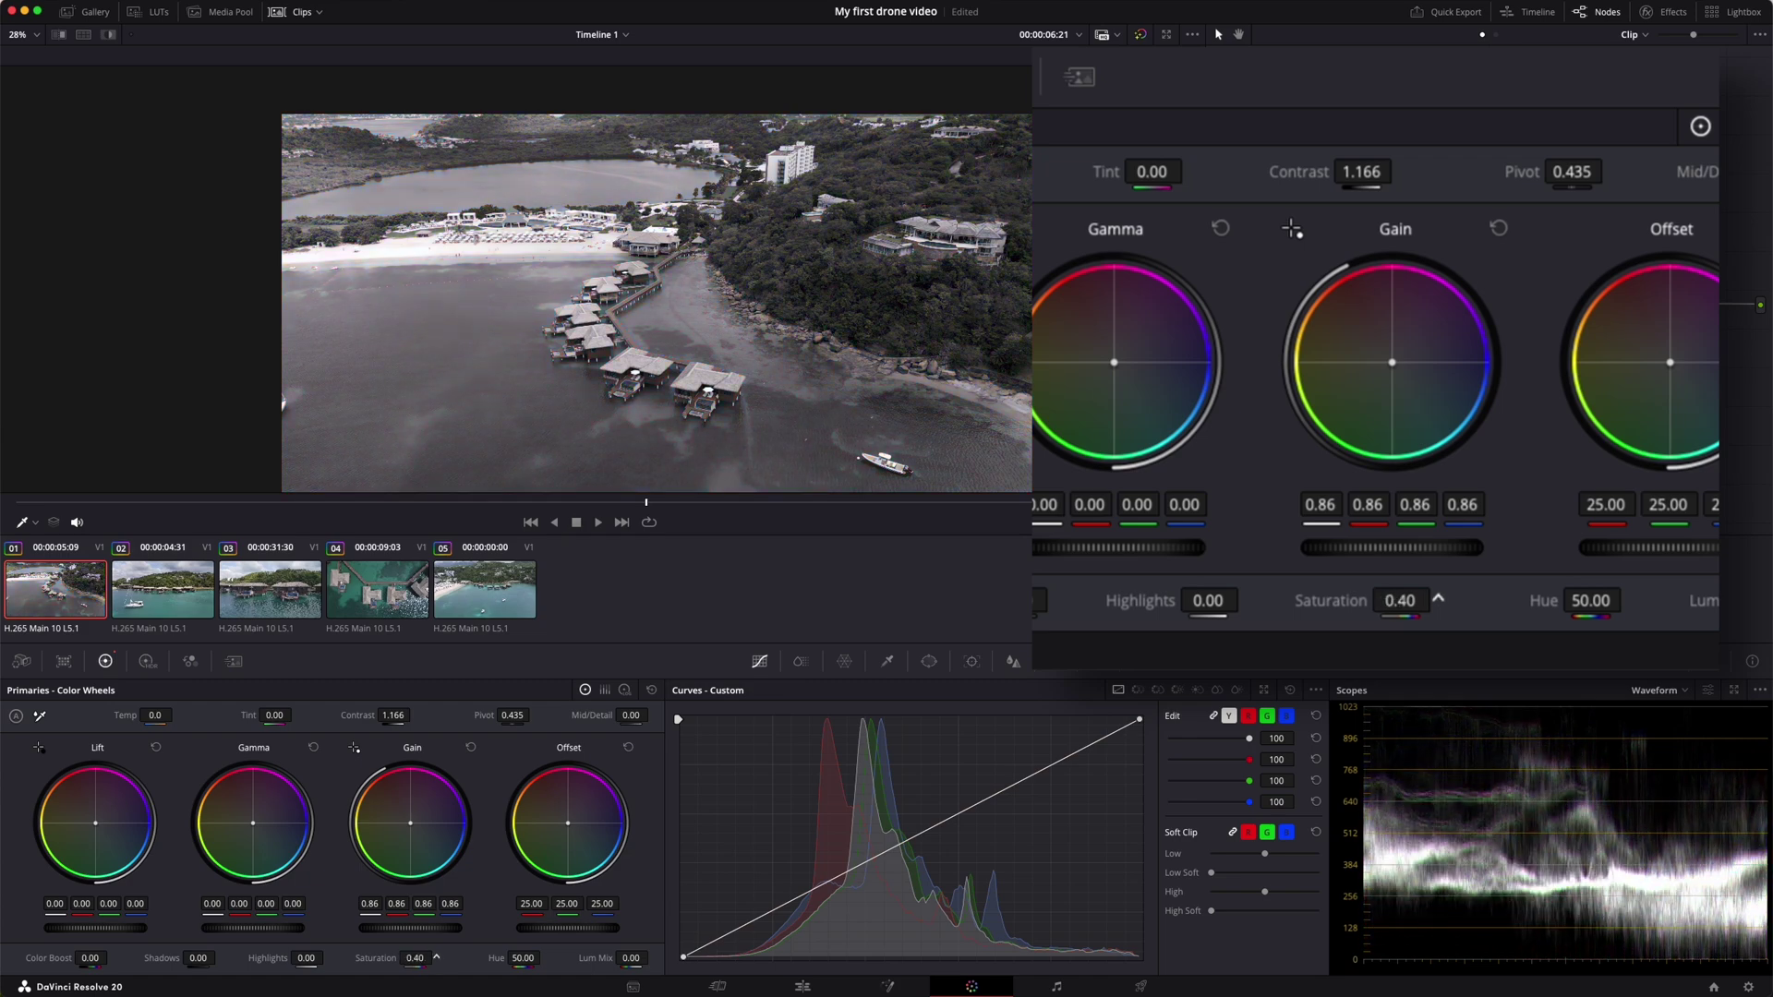
pyautogui.moveTo(436, 957); pyautogui.dragTo(441, 957)
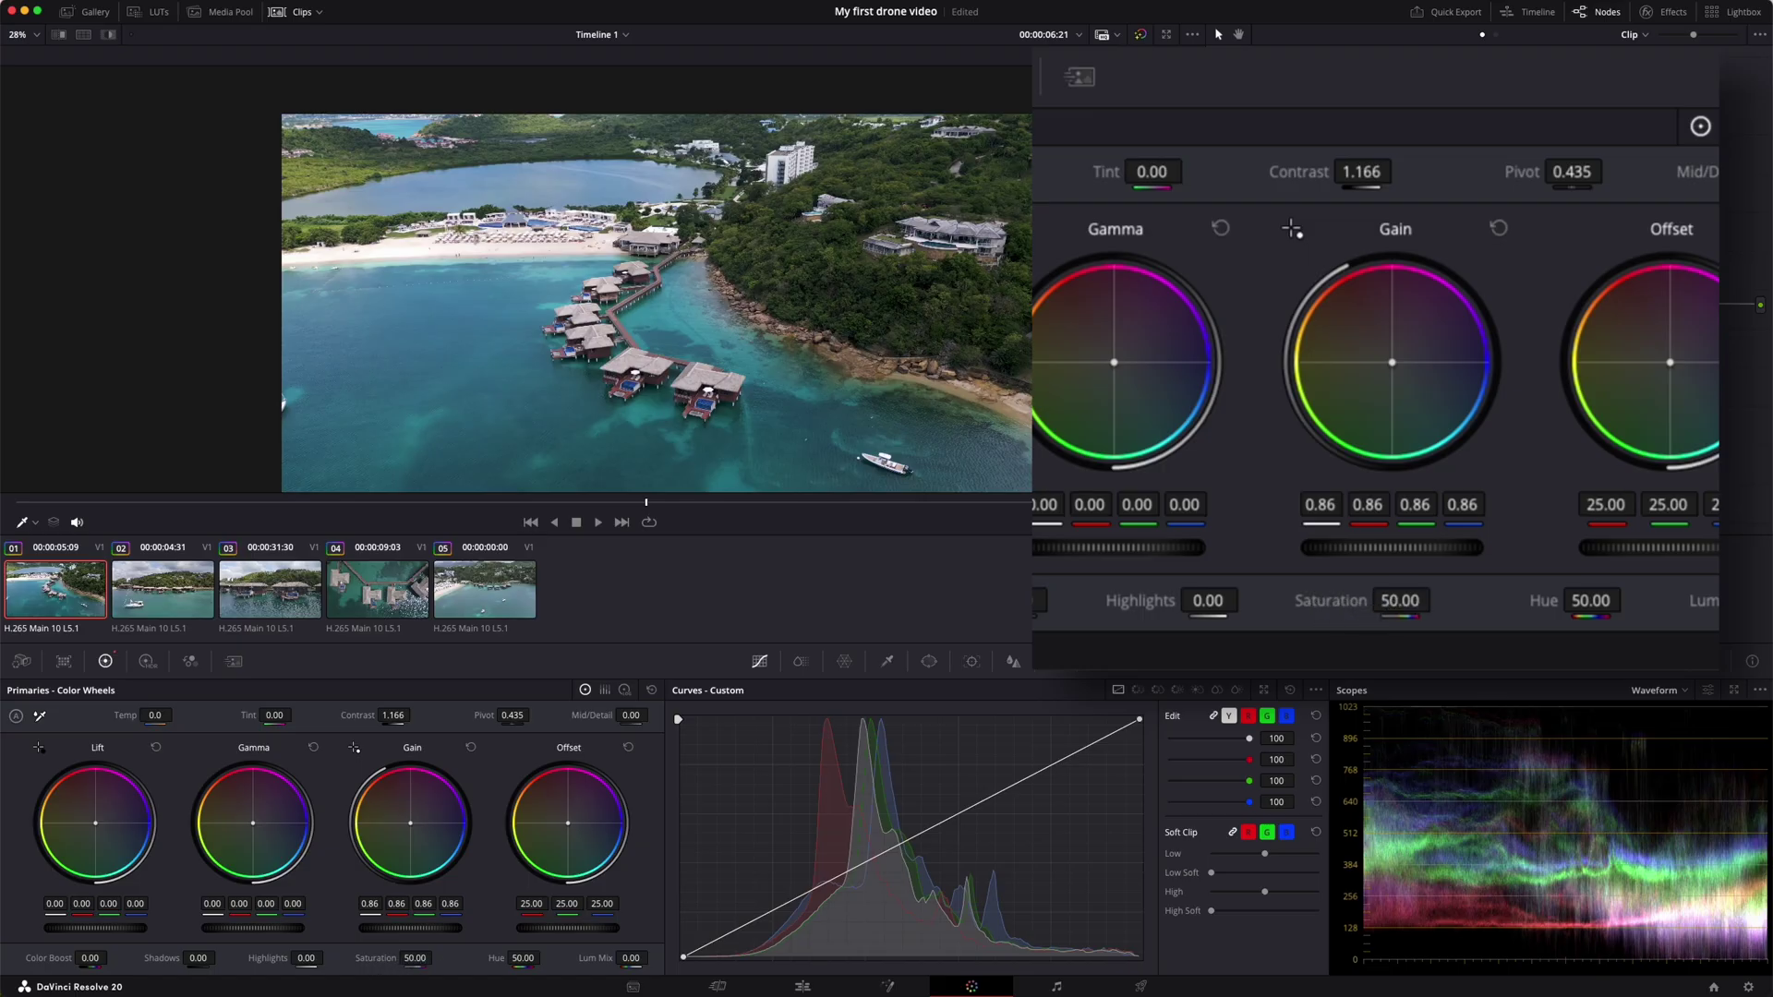
pyautogui.moveTo(436, 958); pyautogui.dragTo(435, 957)
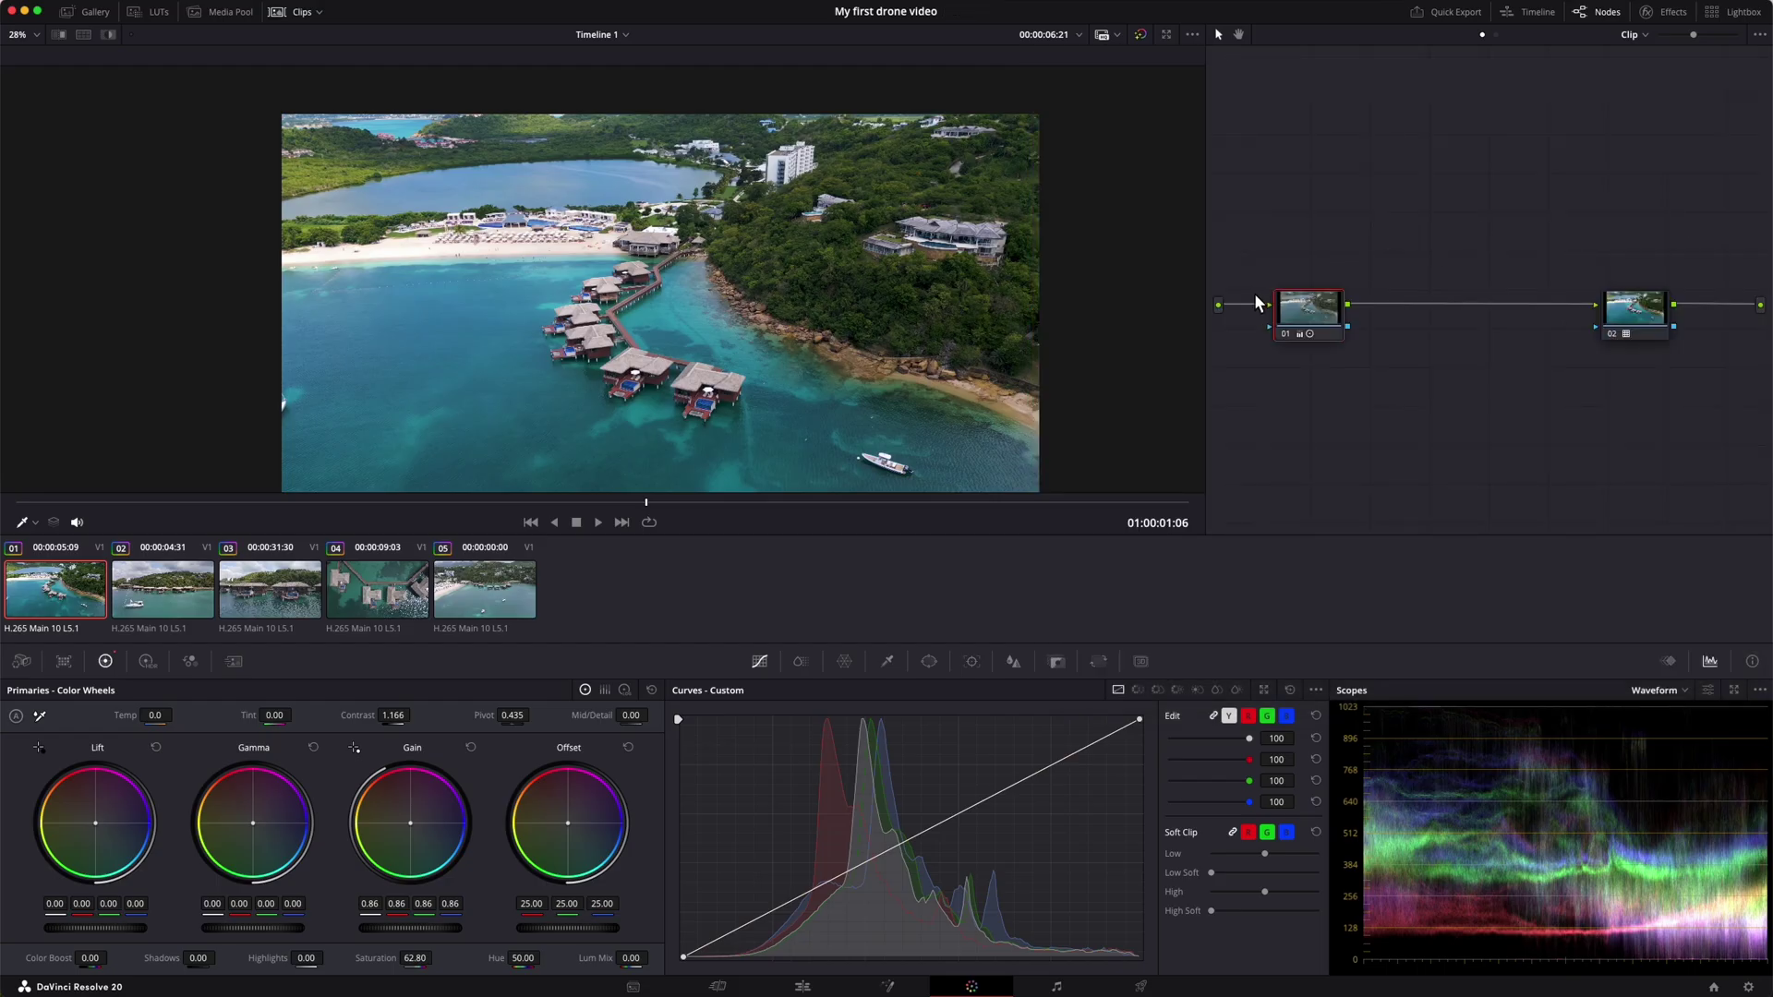
# Paste clip 01's contrast and saturation boost onto clips 02 and 03.
pyautogui.moveTo(1287, 309); pyautogui.dragTo(1283, 303)
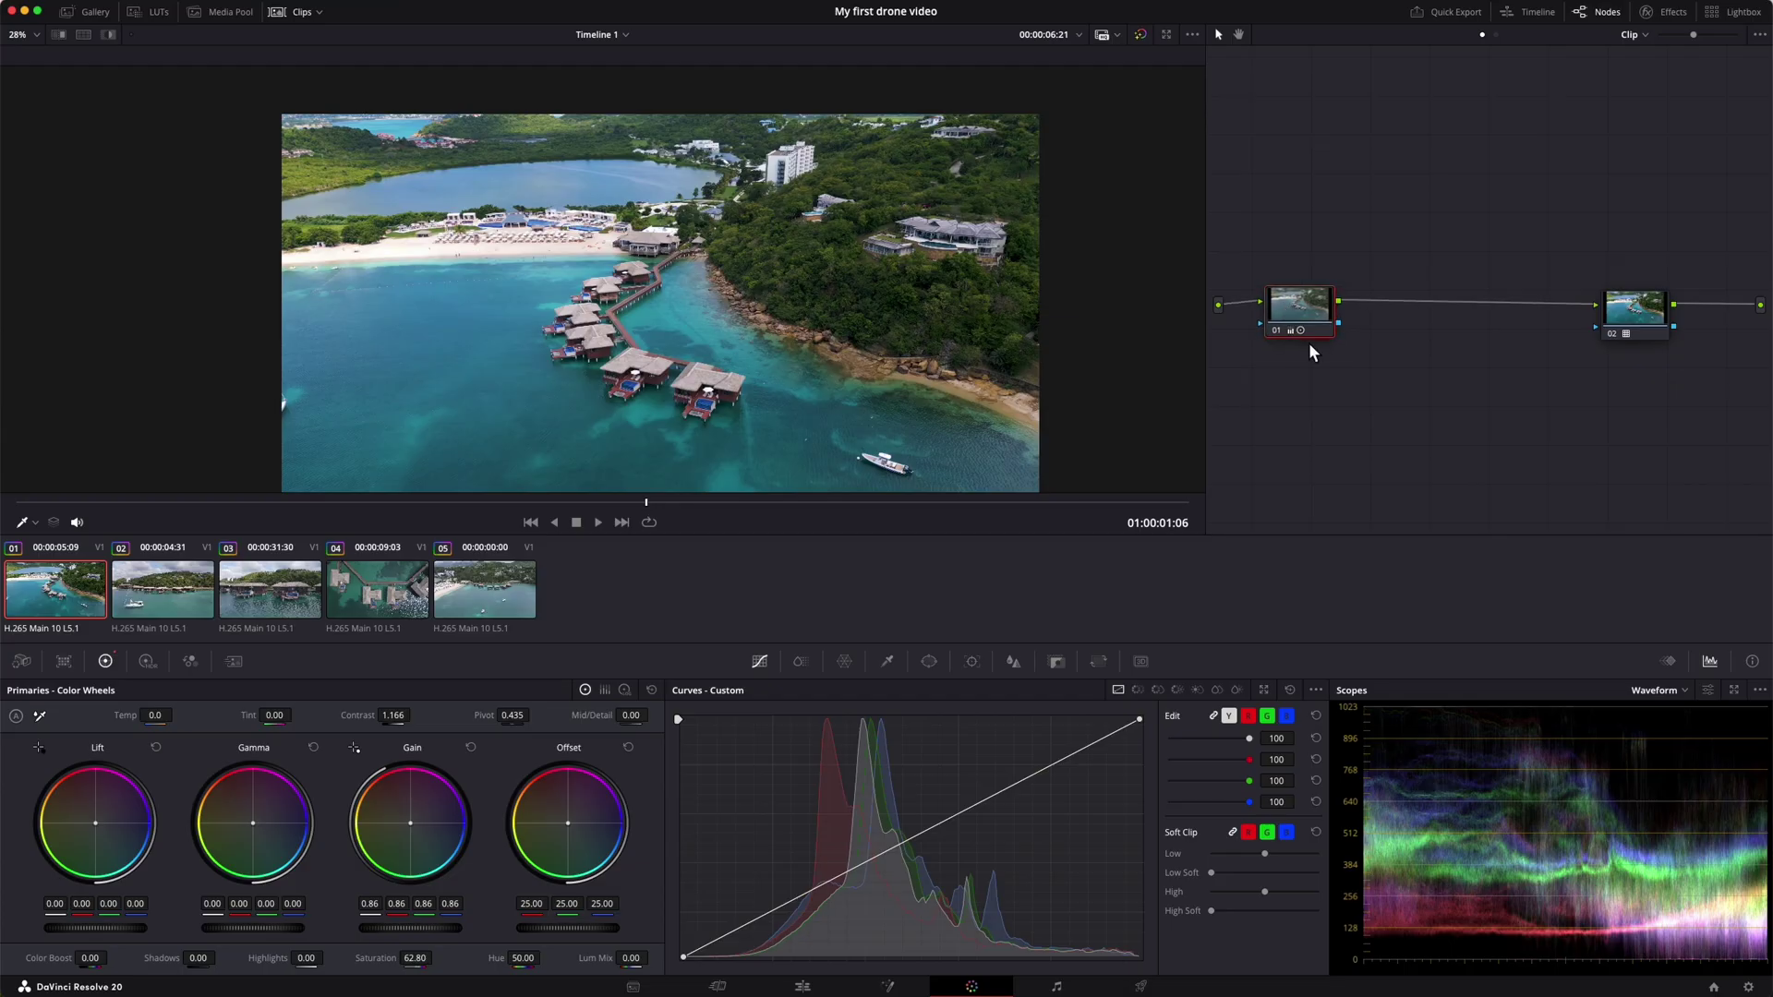
pyautogui.click(178, 595)
pyautogui.hotkey('ctrl', 'v')
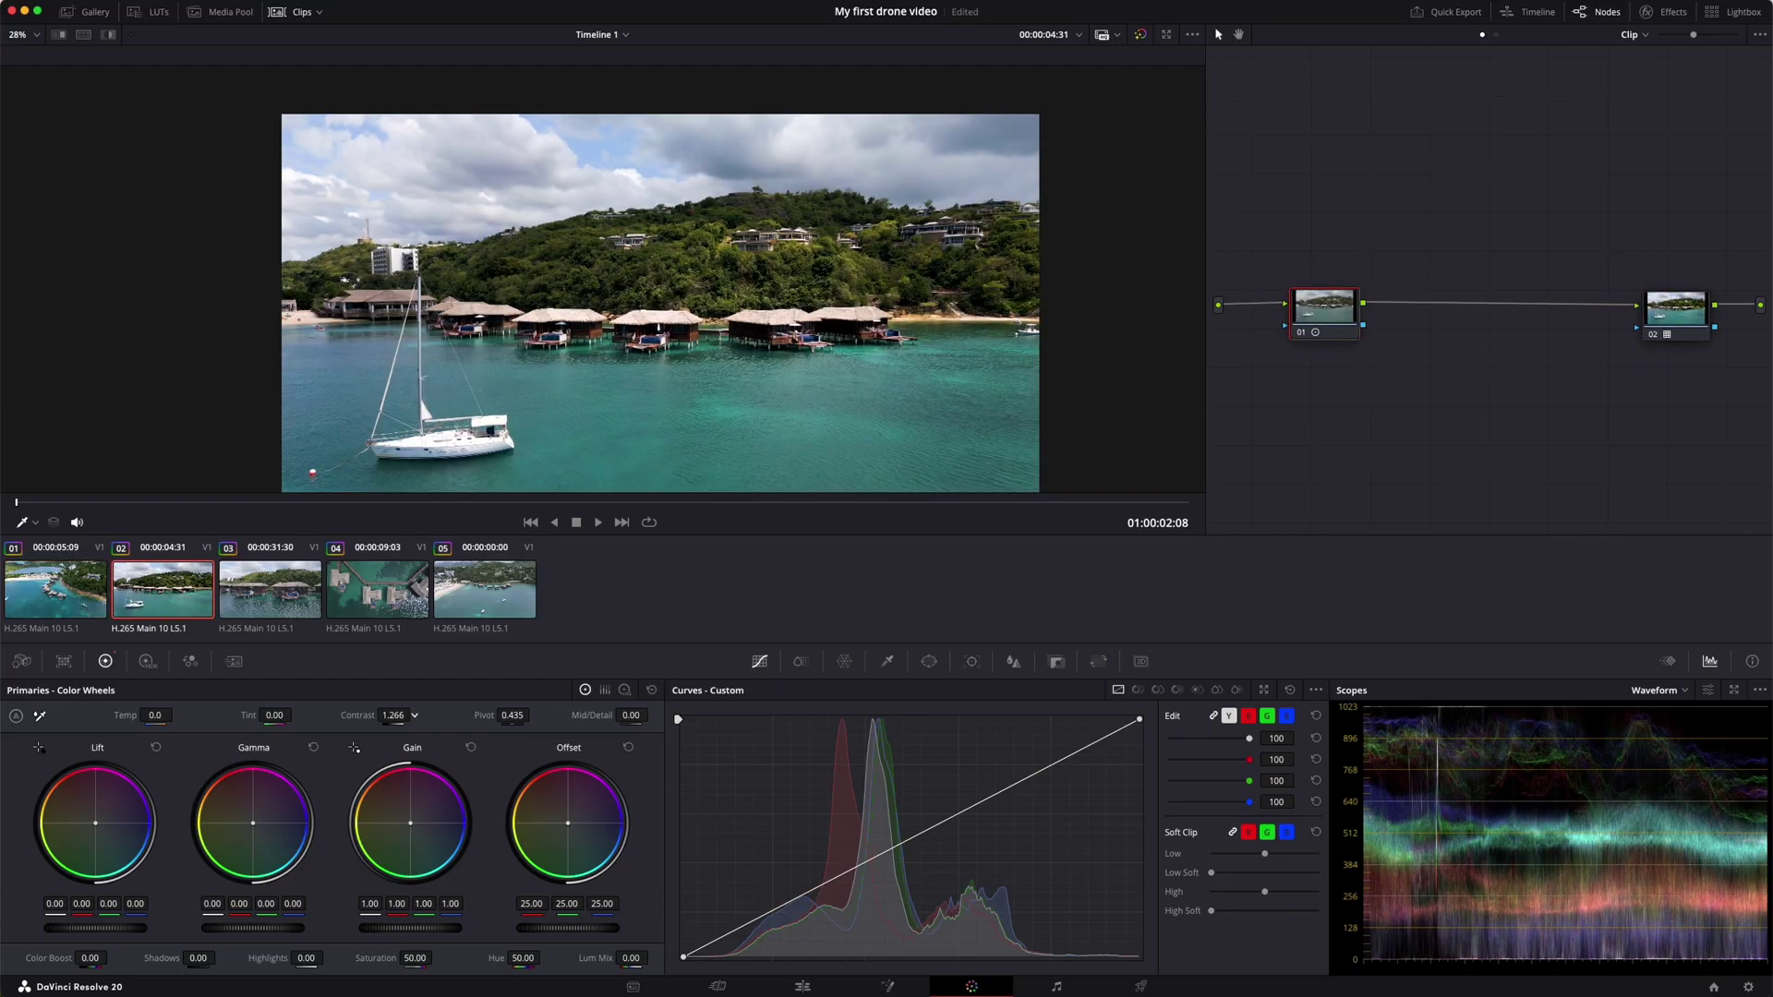
pyautogui.click(303, 595)
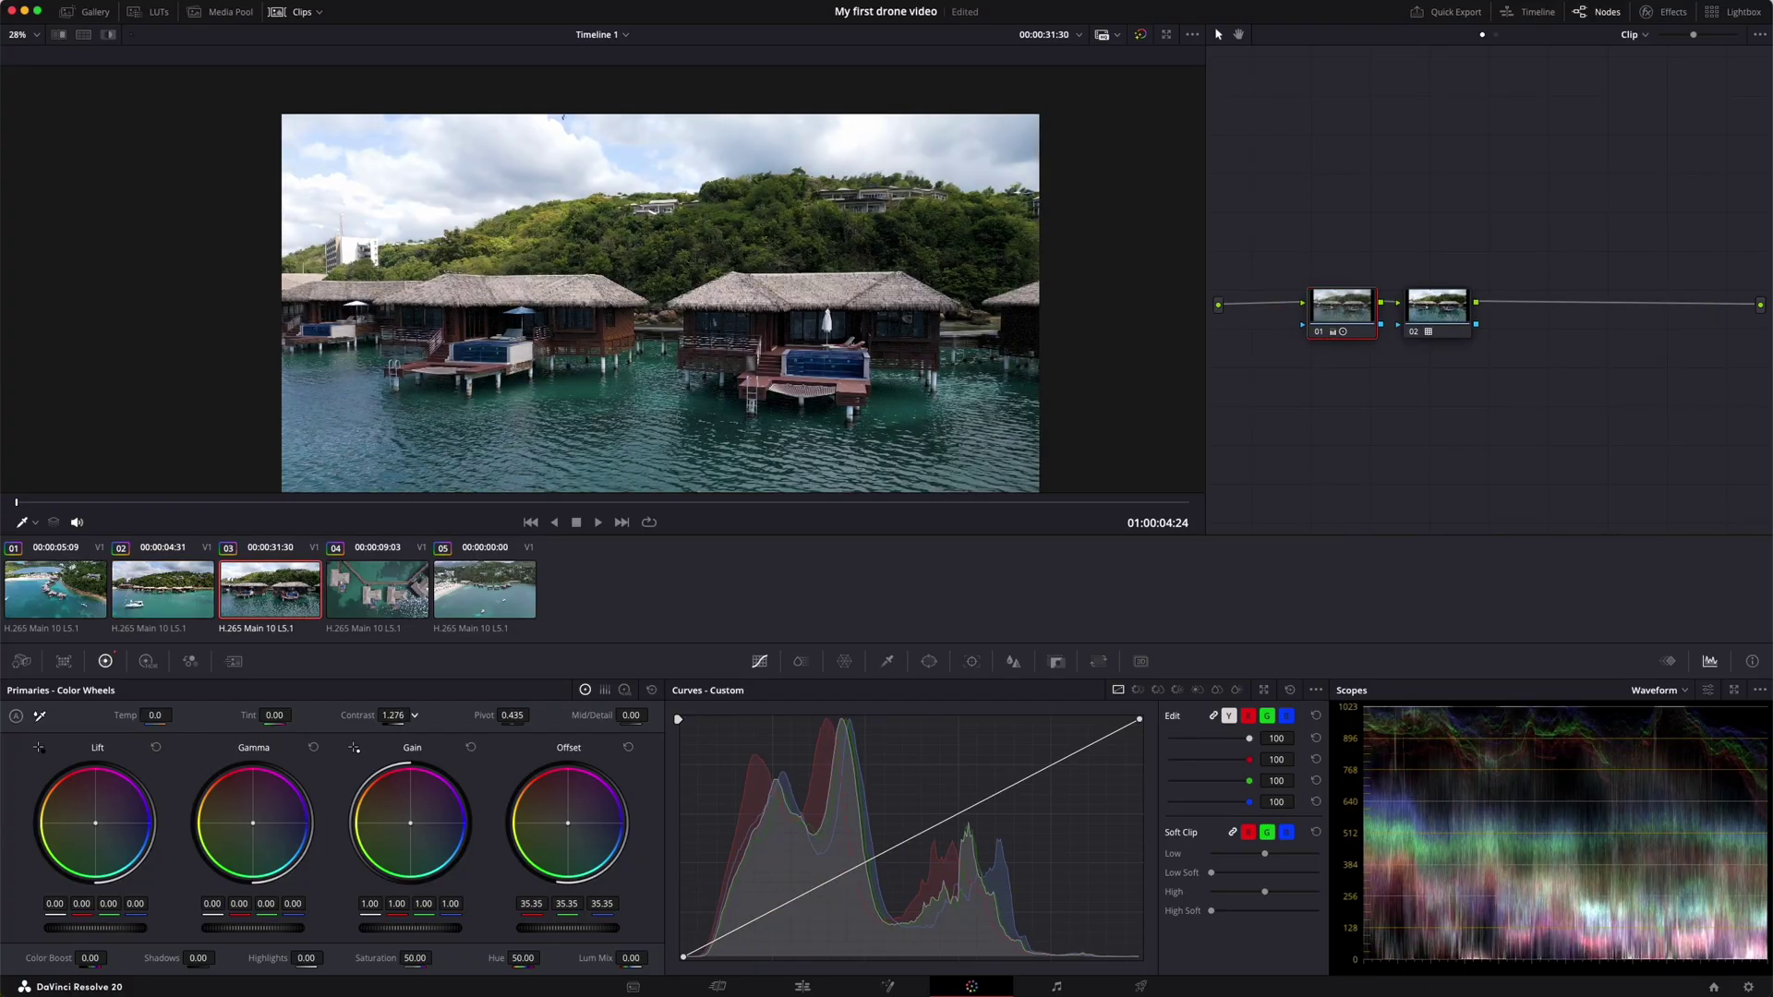
pyautogui.hotkey('ctrl', 'v')
# Step through clips 04 and 05, then return to clip 01.
pyautogui.click(377, 590)
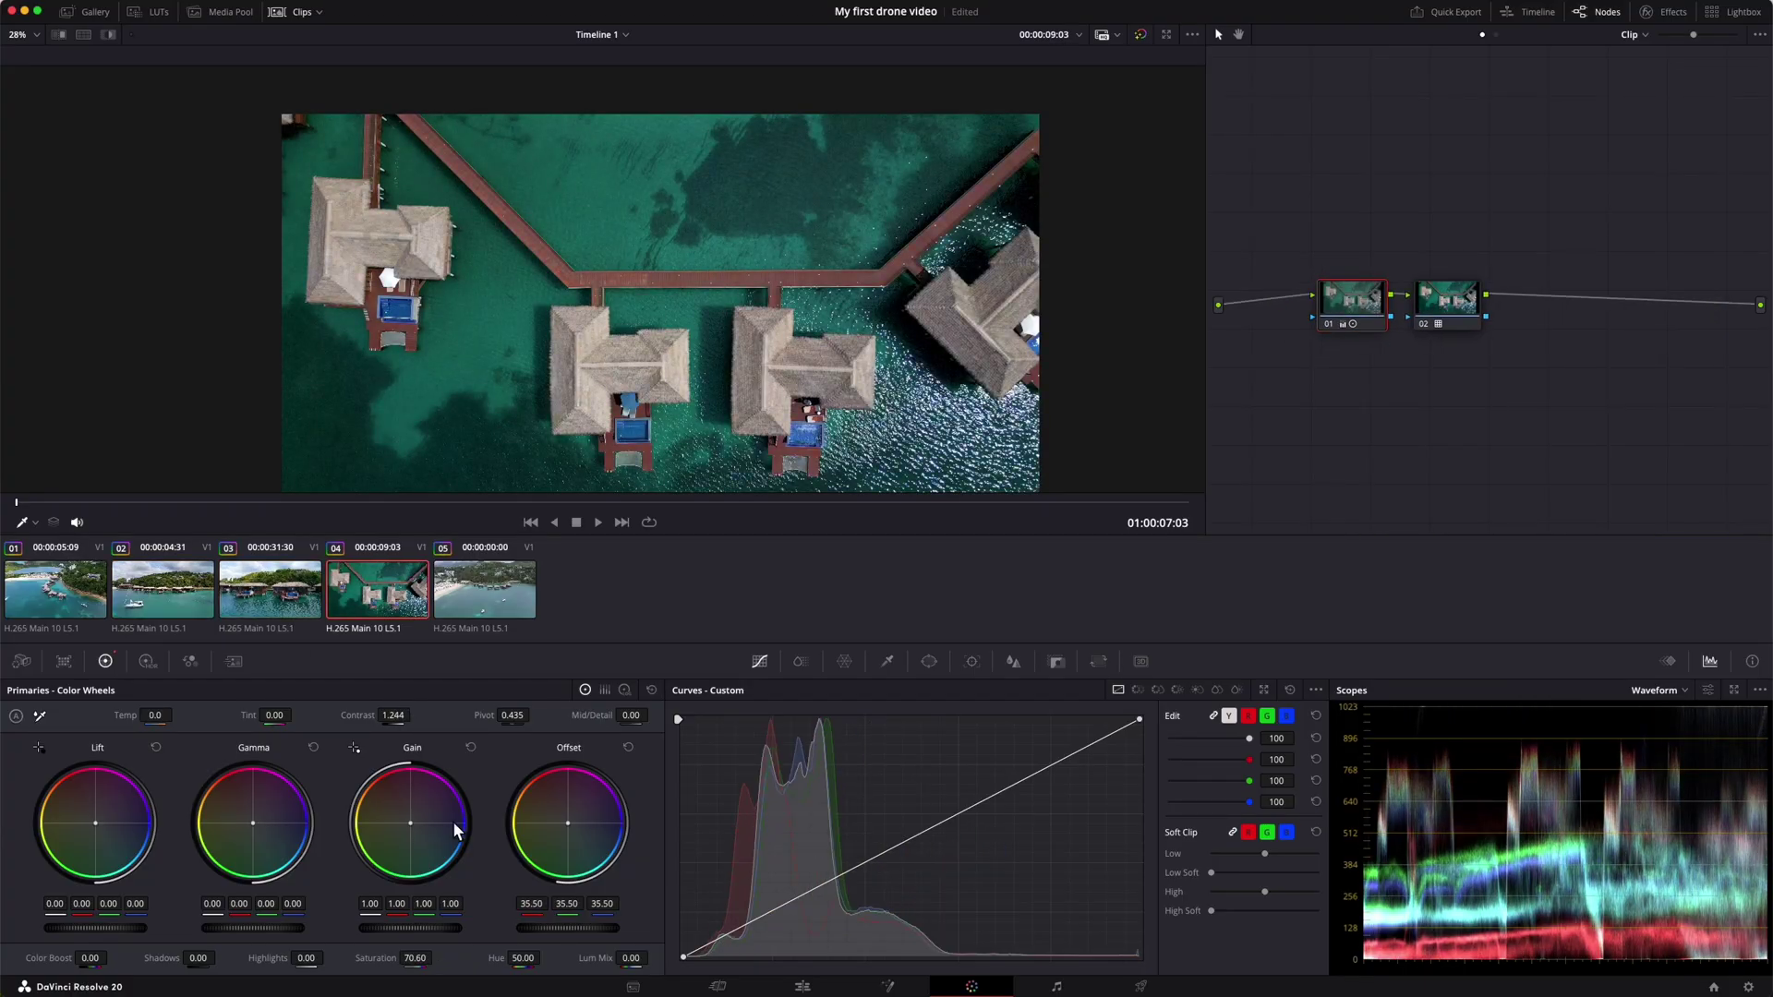
pyautogui.click(168, 591)
pyautogui.click(484, 591)
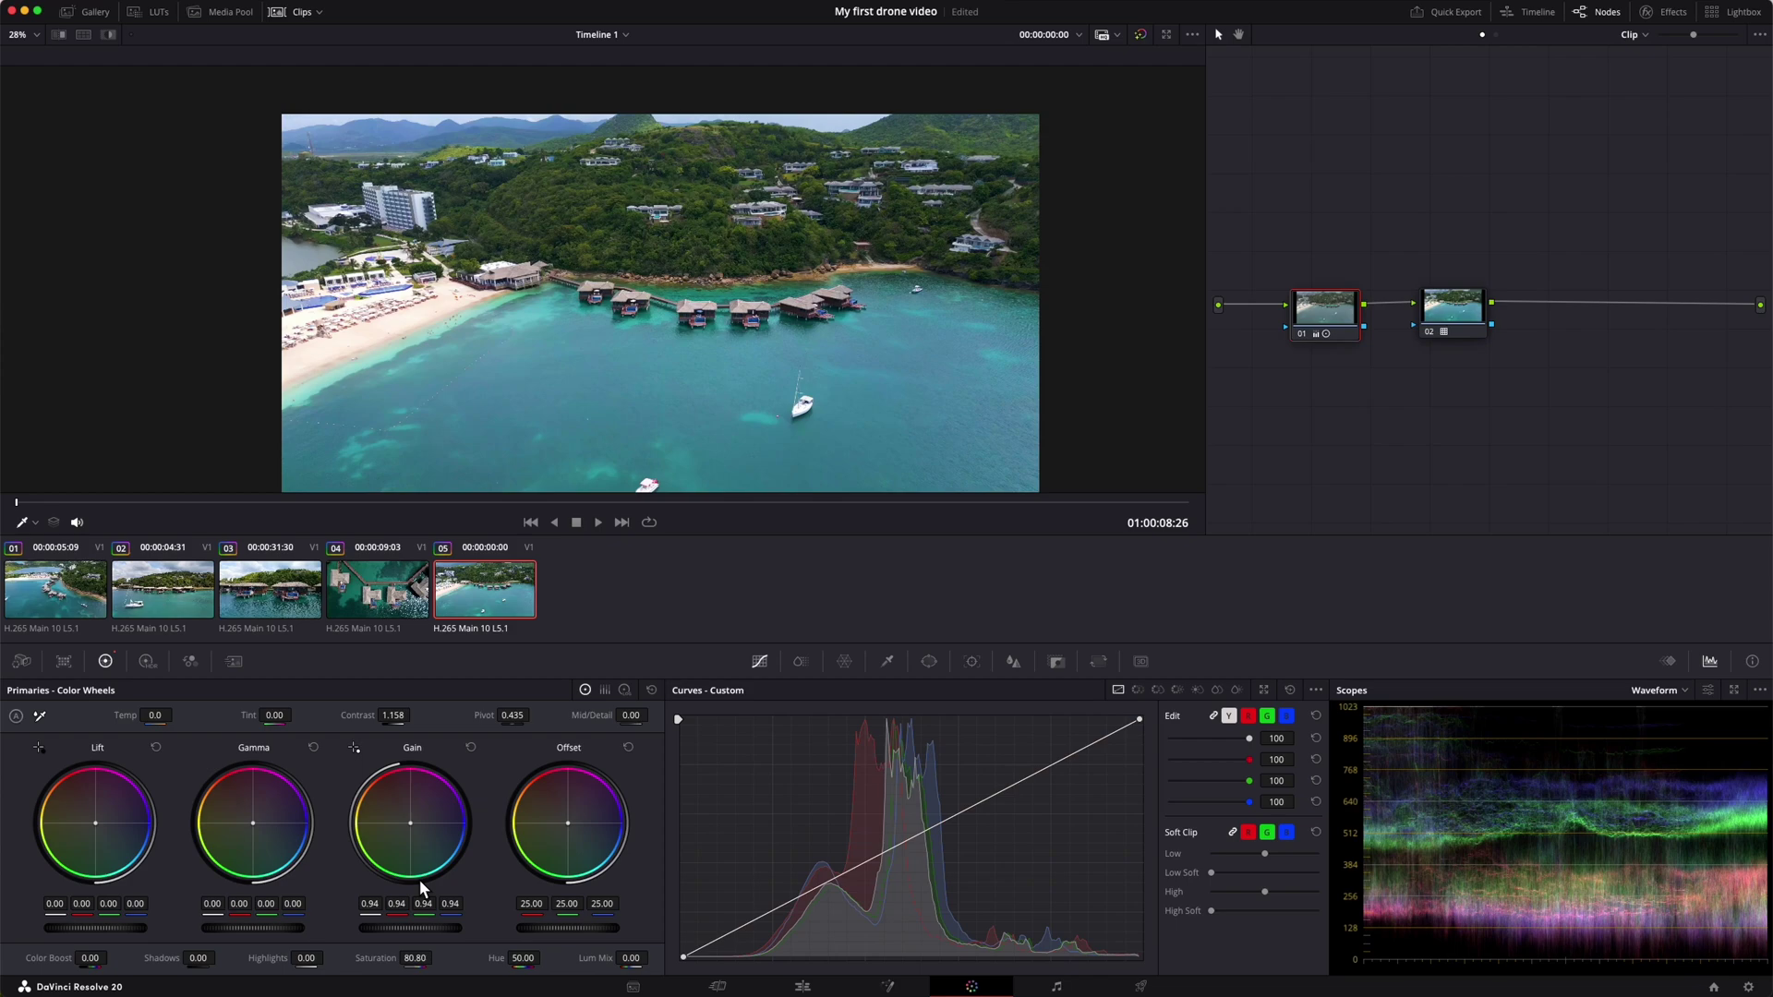
pyautogui.click(72, 591)
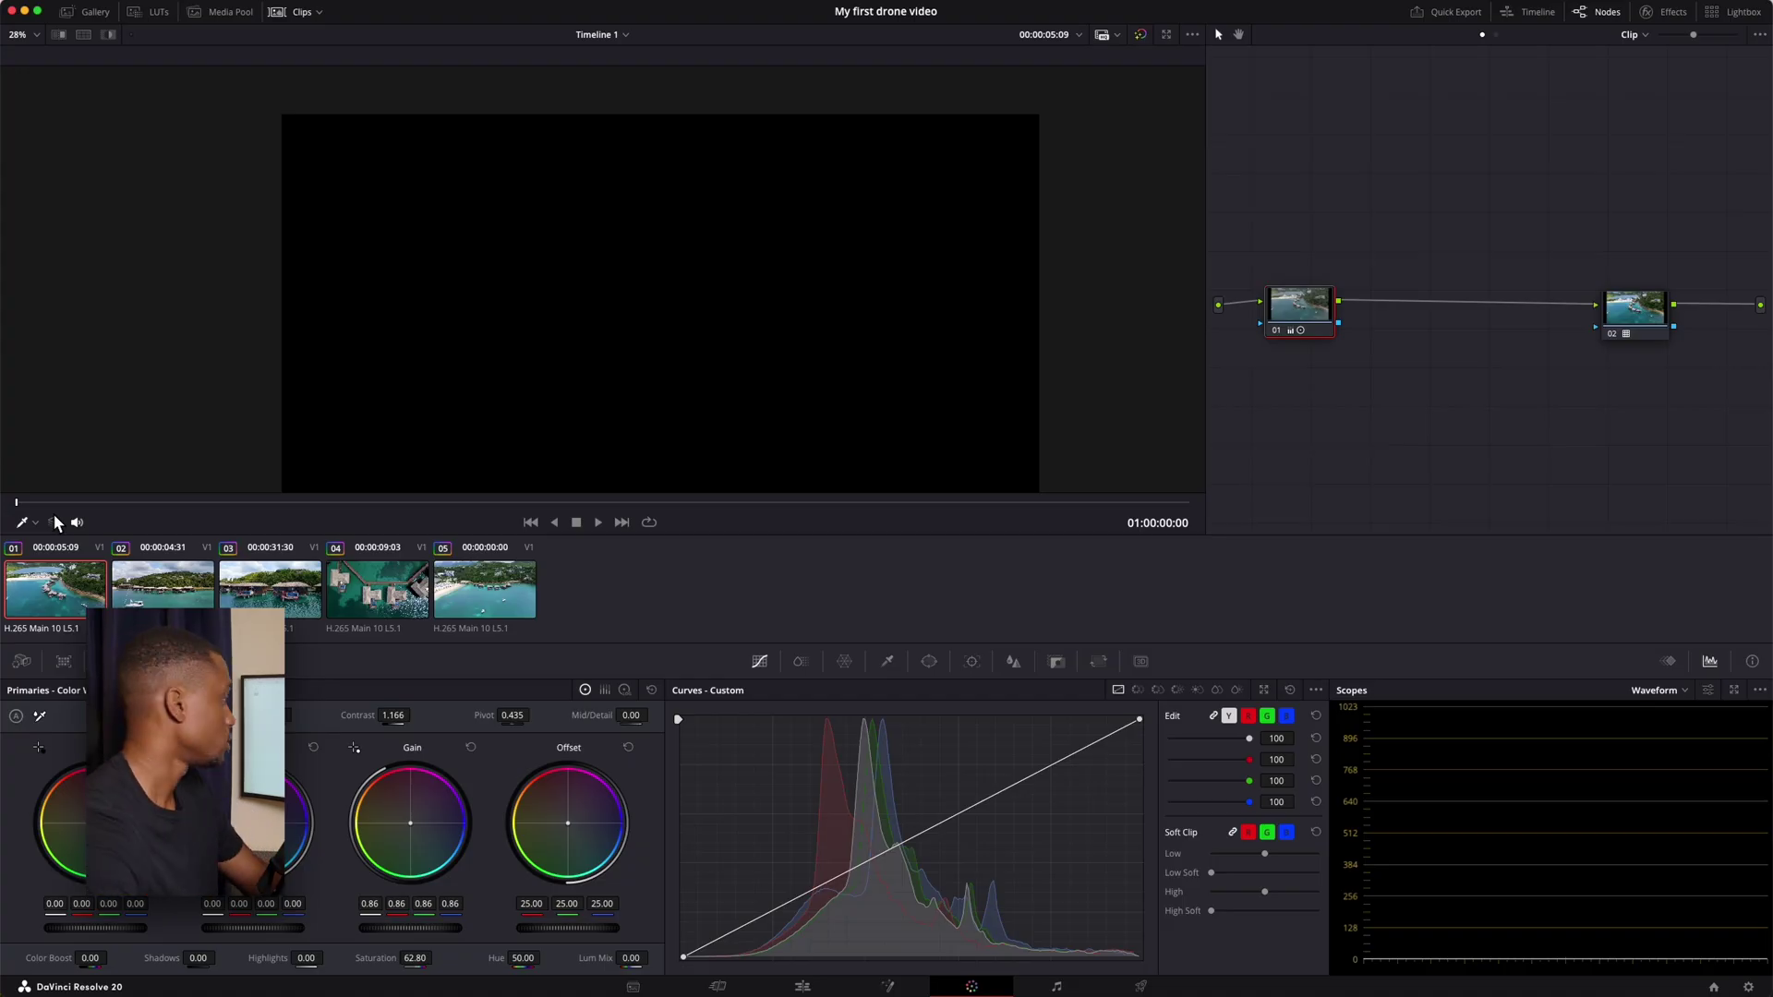
# Play the graded drone timeline from the start of clip 01.
pyautogui.press('space')
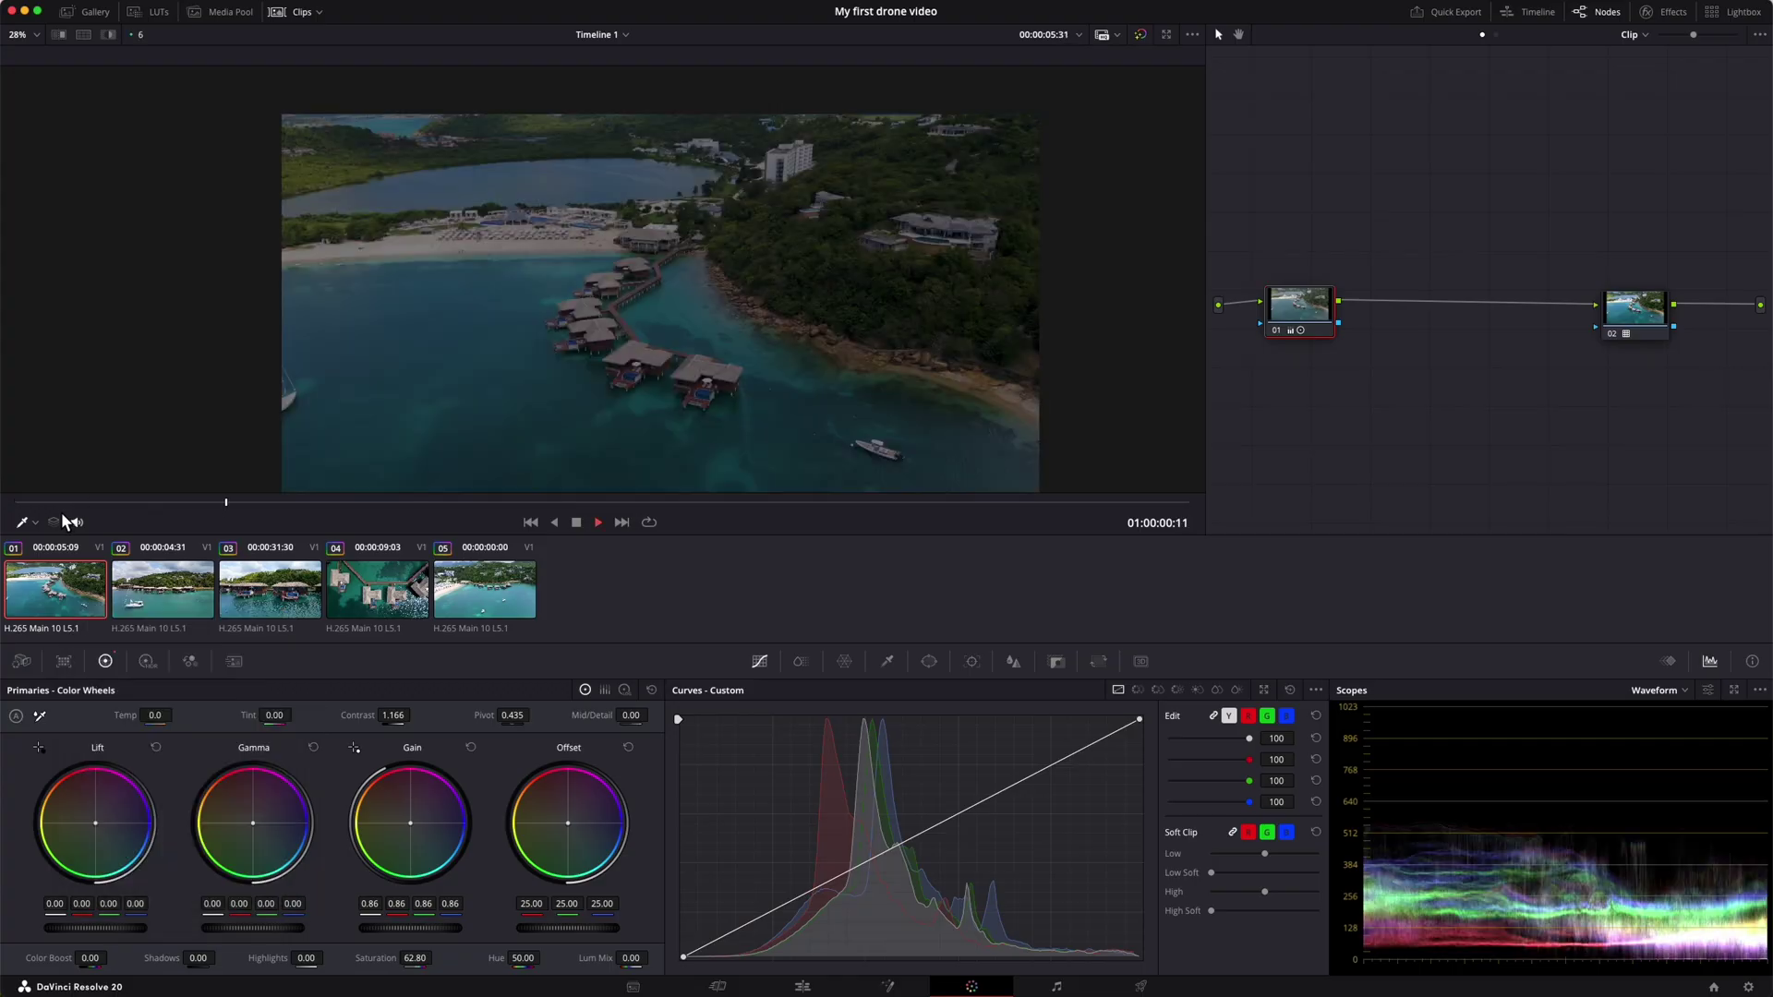